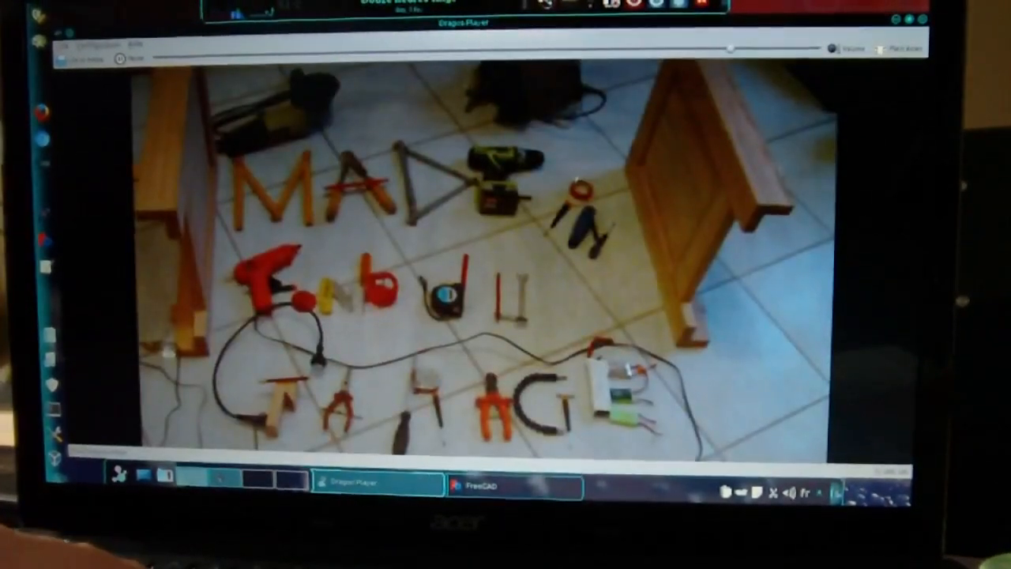
Step: Switch to FreeCAD and create a body named boite with a new sketch on the XY plane
key("alt+Tab")
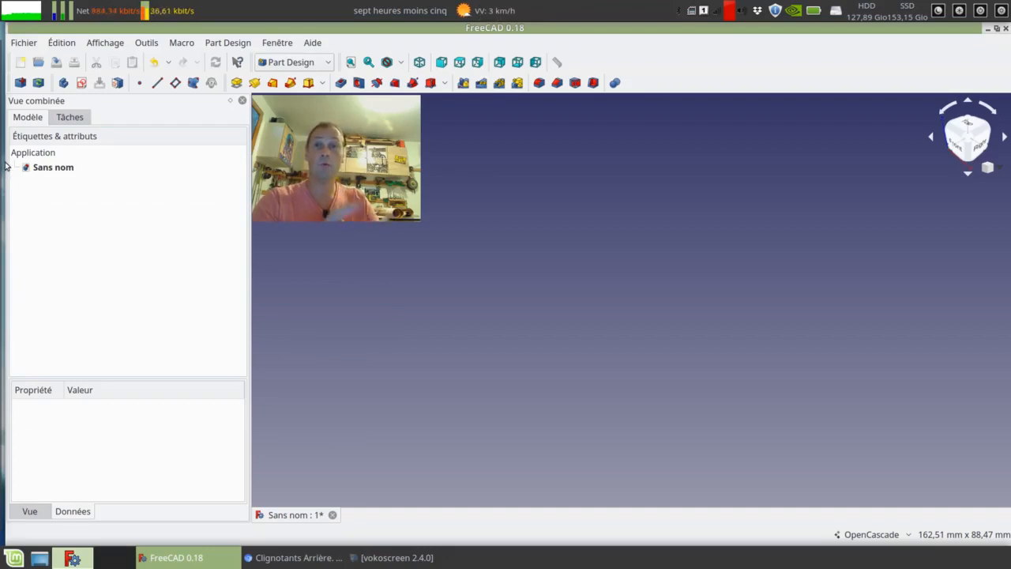
mouse_move(1, 174)
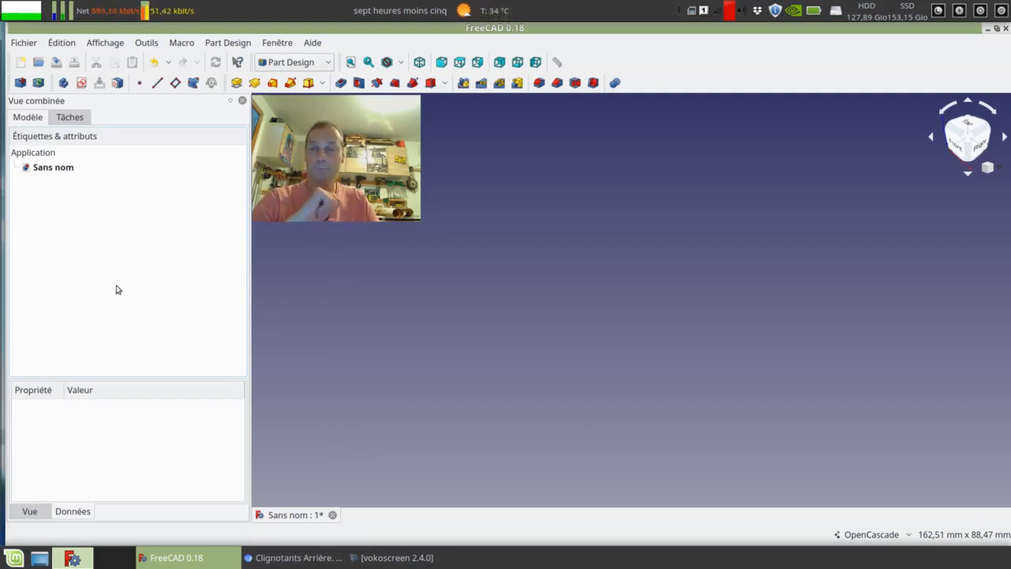
left_click(64, 84)
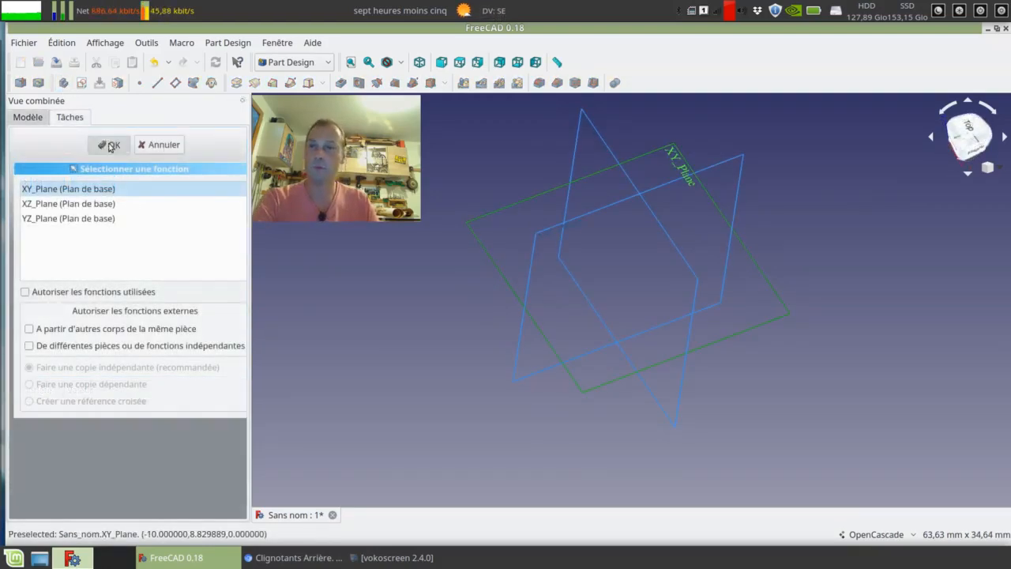
left_click(110, 145)
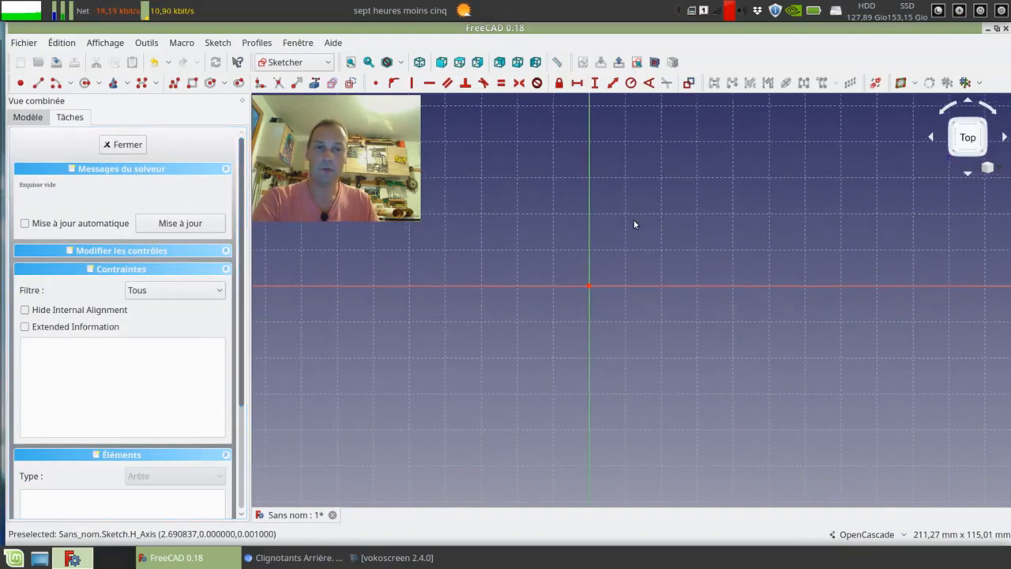
Step: Sketch a rectangle about 144 by 79 mm around the origin and make its corners symmetric about the axes
left_click(192, 83)
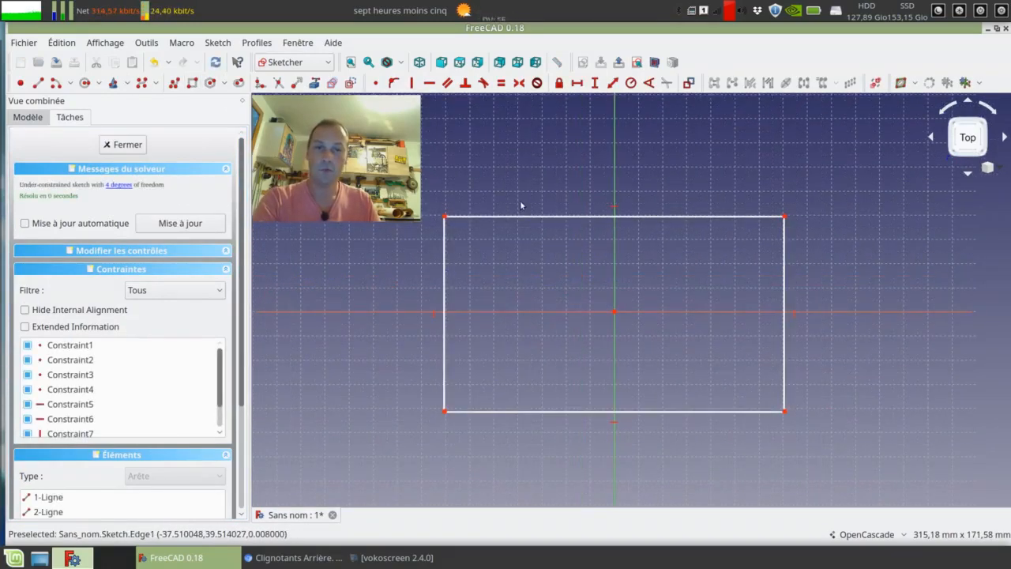
left_click(444, 218)
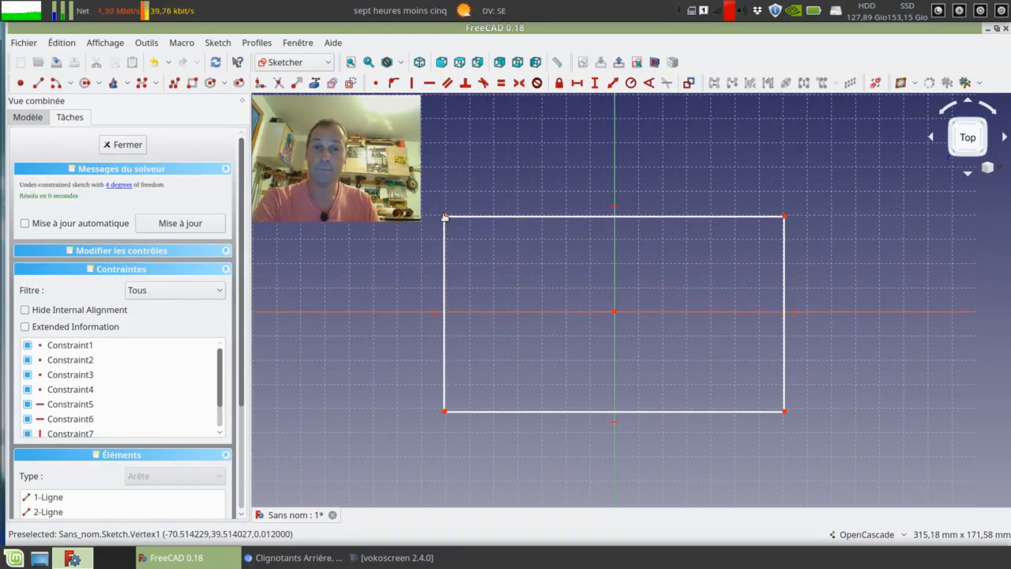
left_click(388, 311)
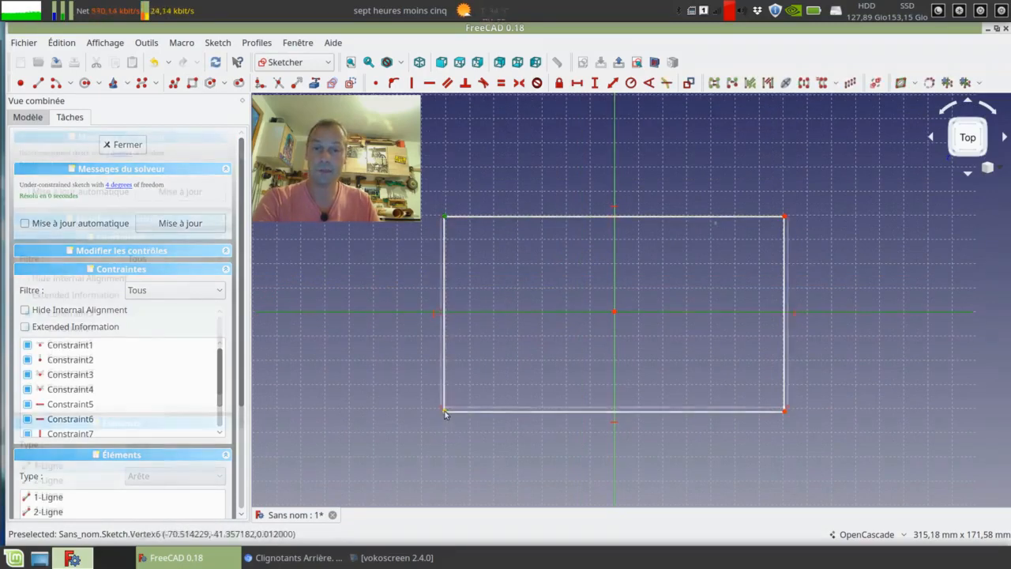
Step: Dimension the rectangle with a horizontal length of 150 mm and a vertical length of 80 mm
left_click(571, 86)
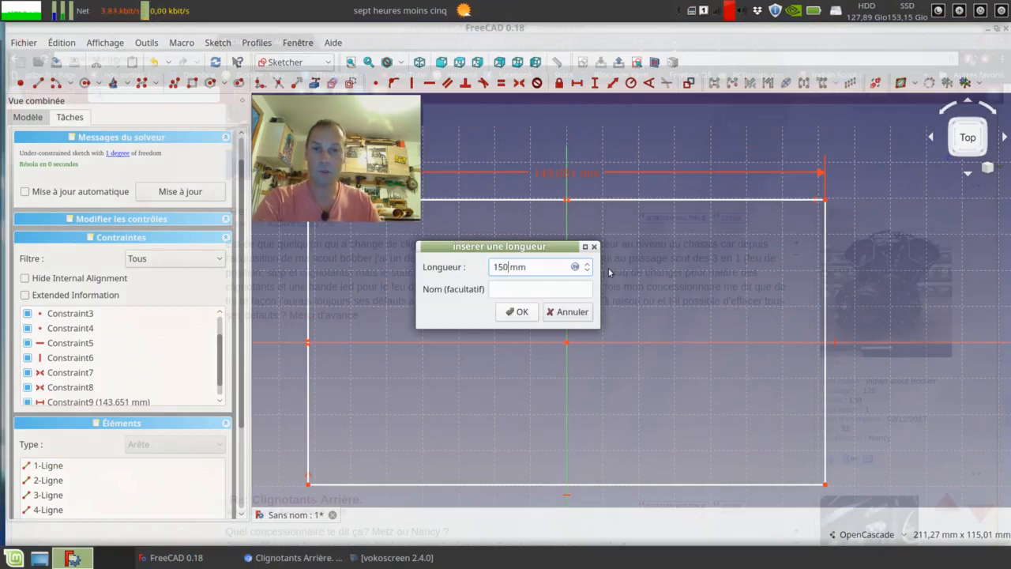
left_click(523, 312)
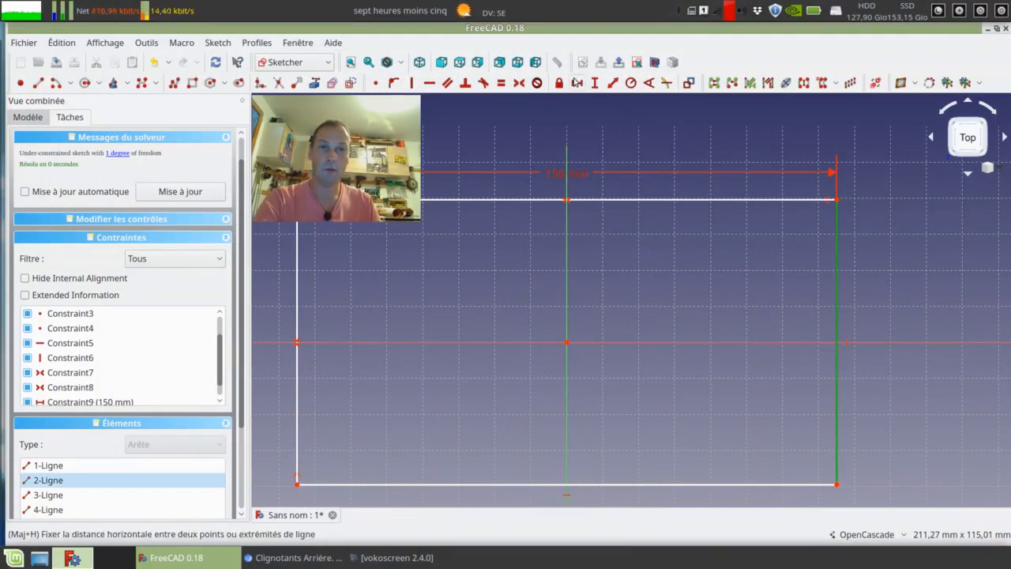
left_click(595, 83)
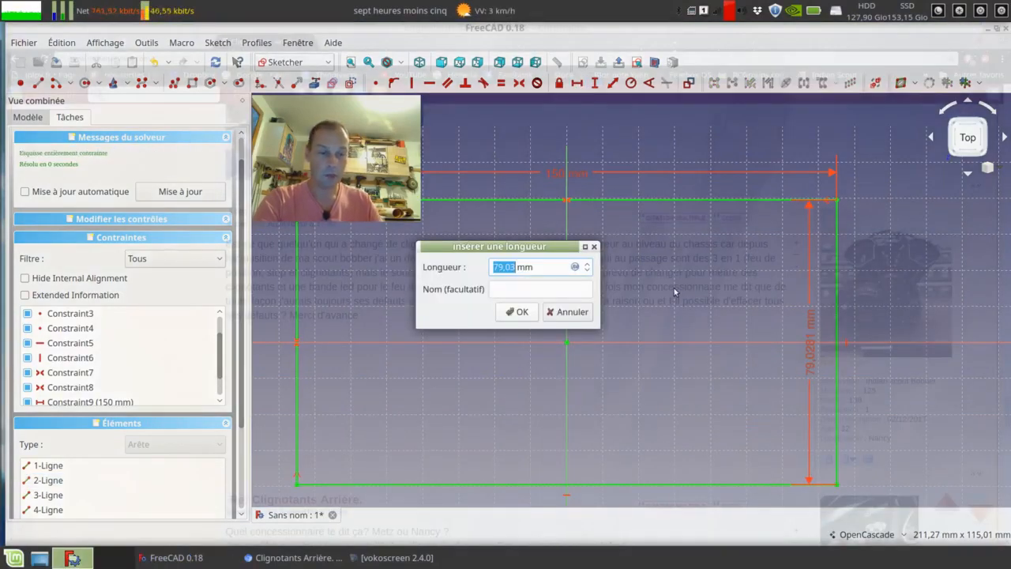
type("80")
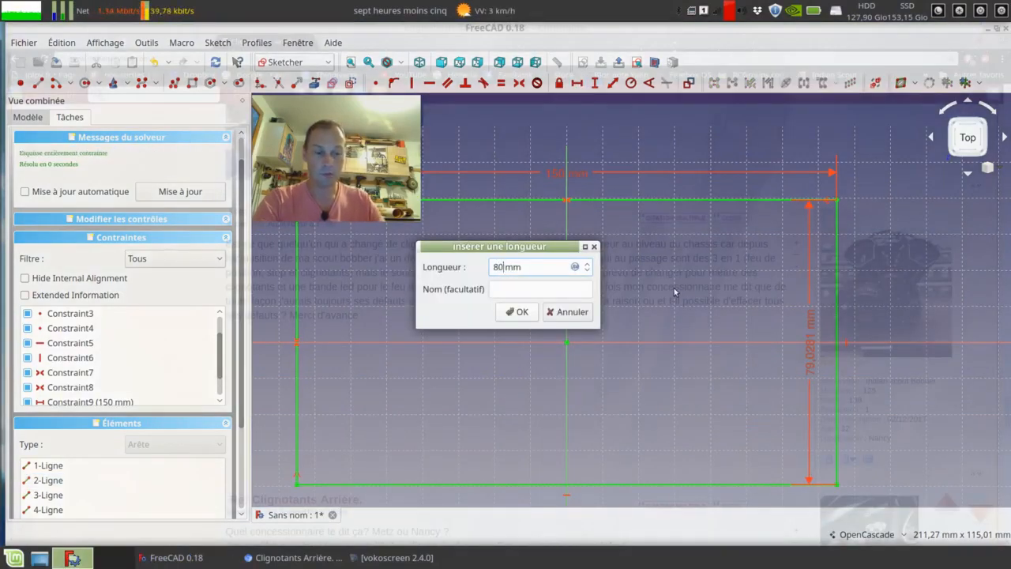
left_click(509, 314)
Step: Move both dimension labels outside the rectangle and close the sketch
scroll(552, 282, "down", 3)
middle_click_drag(544, 292, 549, 305)
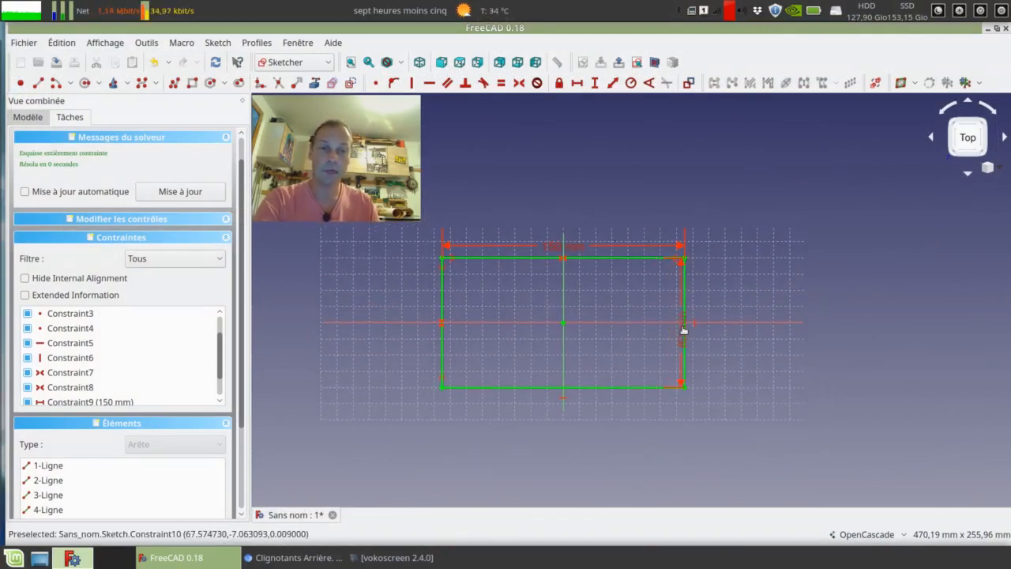
left_click_drag(741, 188, 734, 190)
left_click_drag(584, 246, 383, 260)
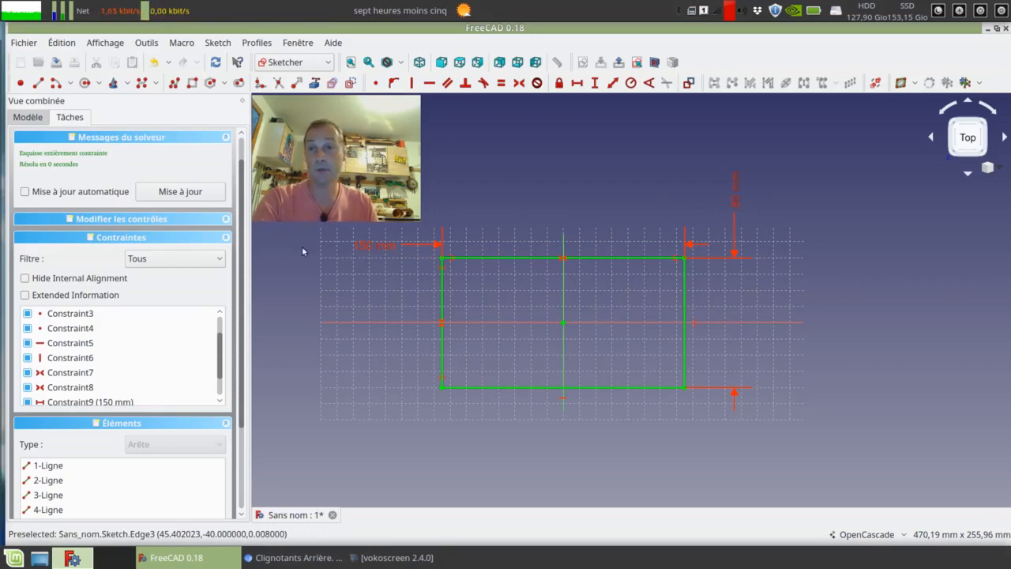
scroll(77, 181, "up", 1)
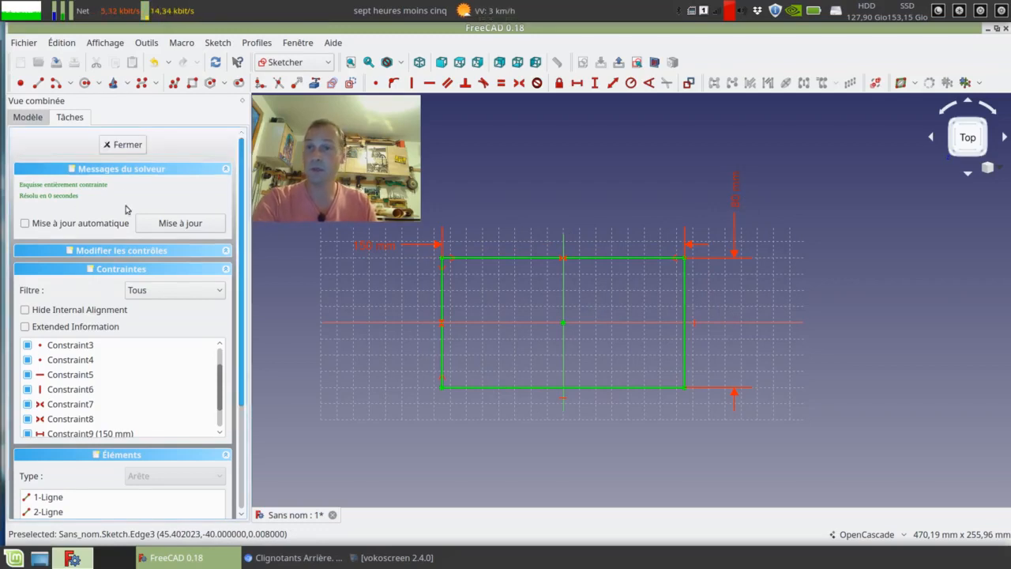
left_click(113, 147)
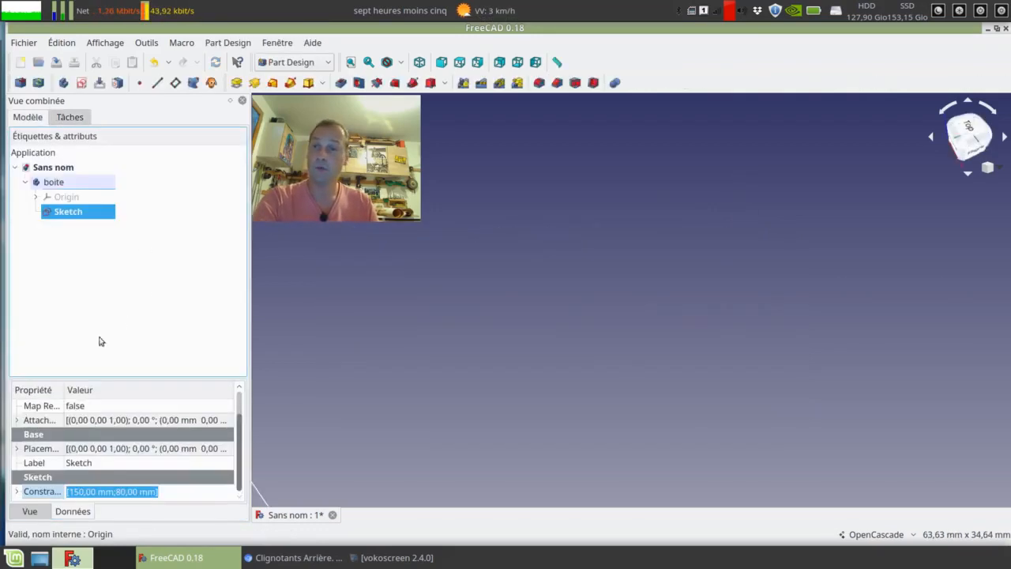
Step: Pad the rectangle sketch to a length of 50 mm
left_click(237, 84)
scroll(538, 375, "down", 8)
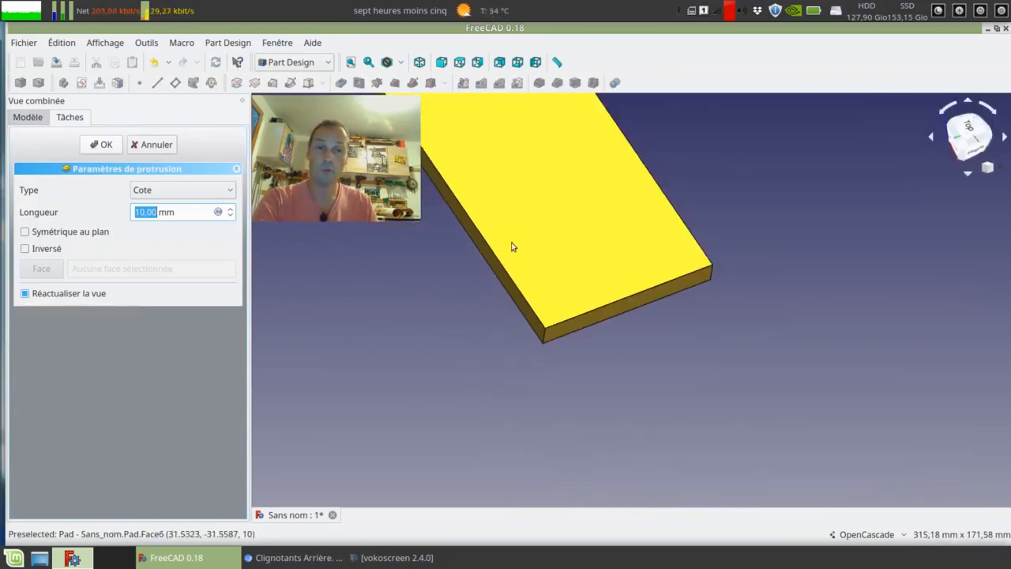
middle_click_drag(619, 390, 624, 331)
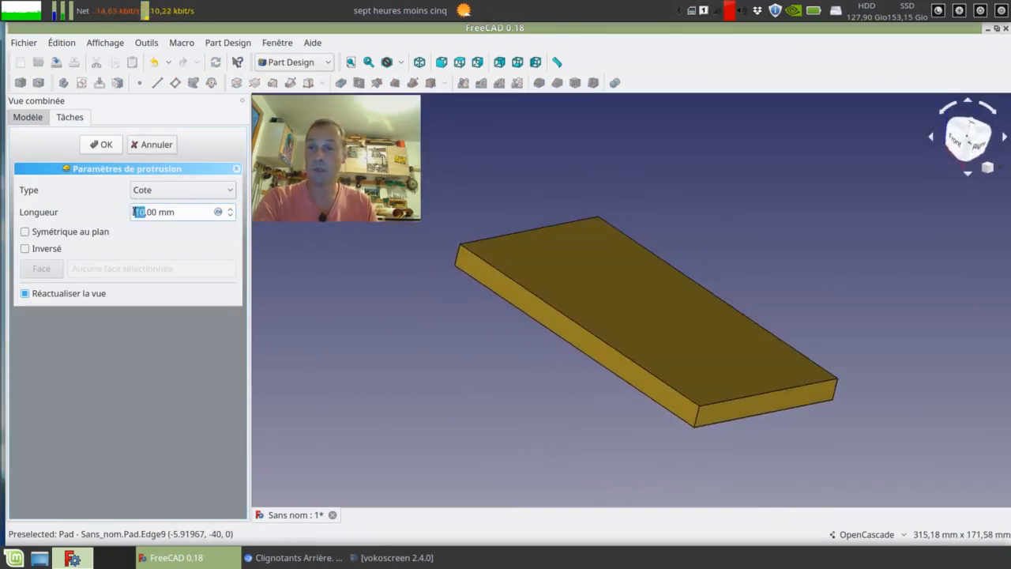
type("50")
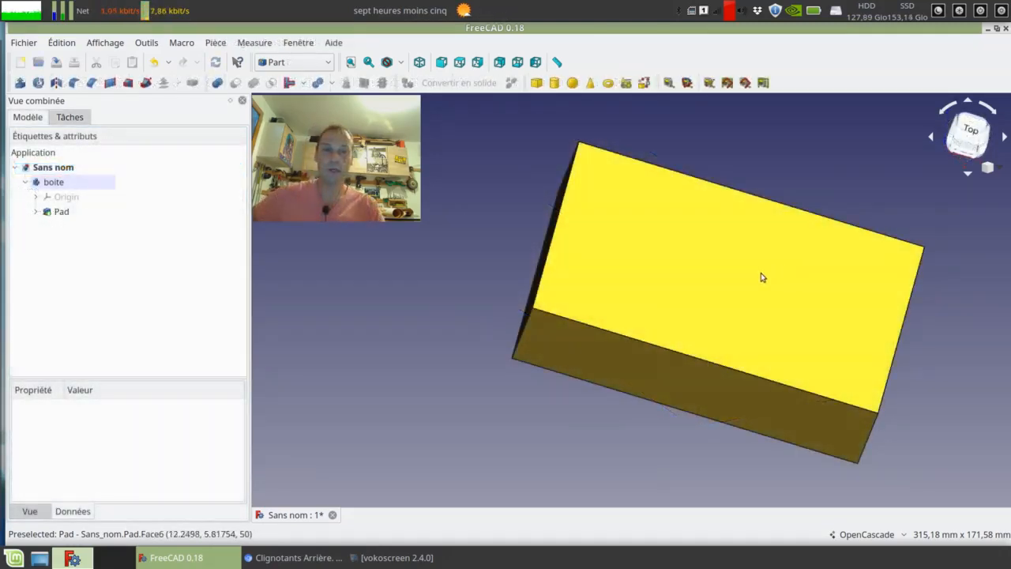
Step: Switch to the Sketcher workbench and create a new sketch on the top face of the padded block
middle_click_drag(762, 277, 681, 275)
left_click(687, 275)
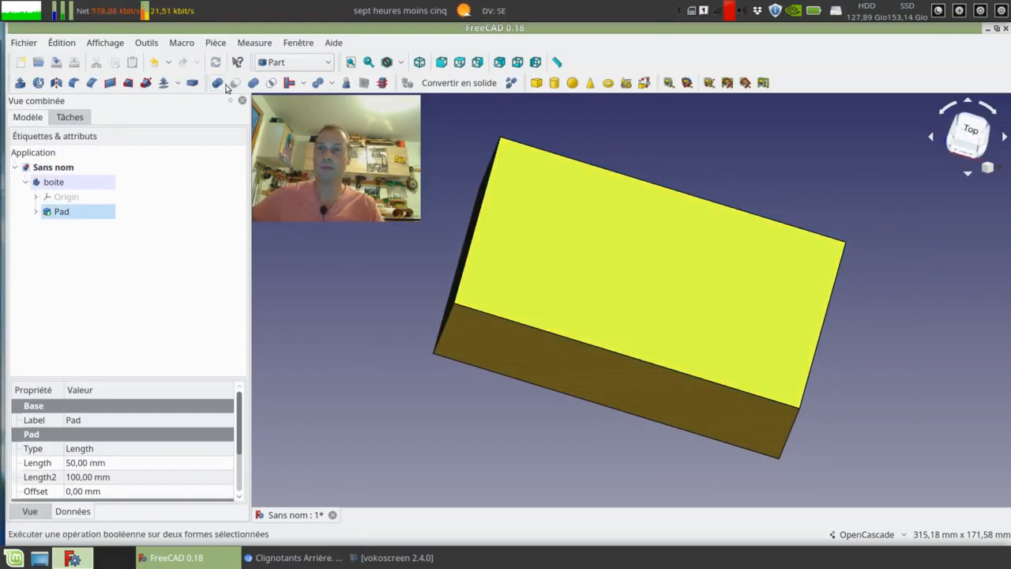
left_click(289, 63)
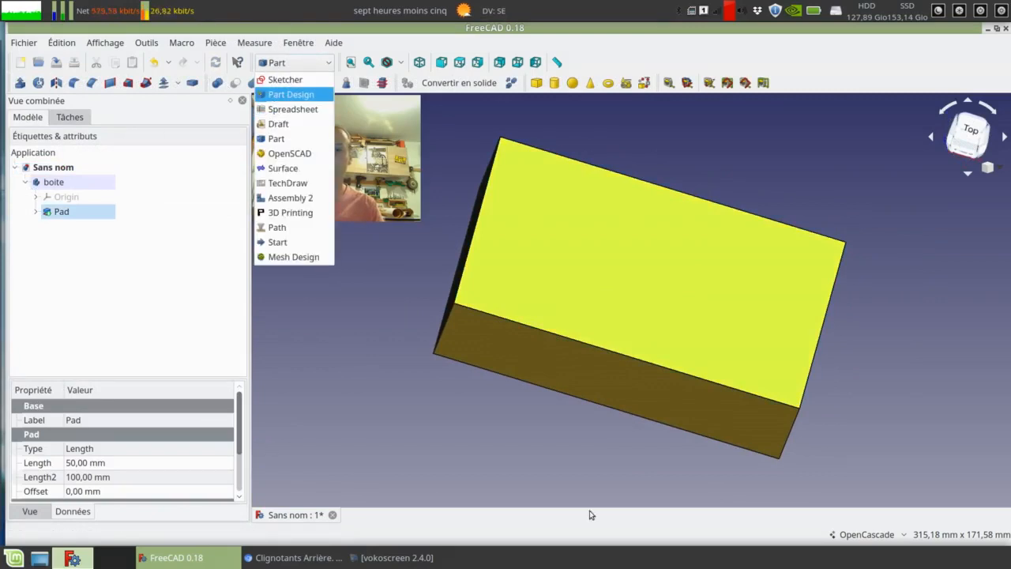
left_click(281, 79)
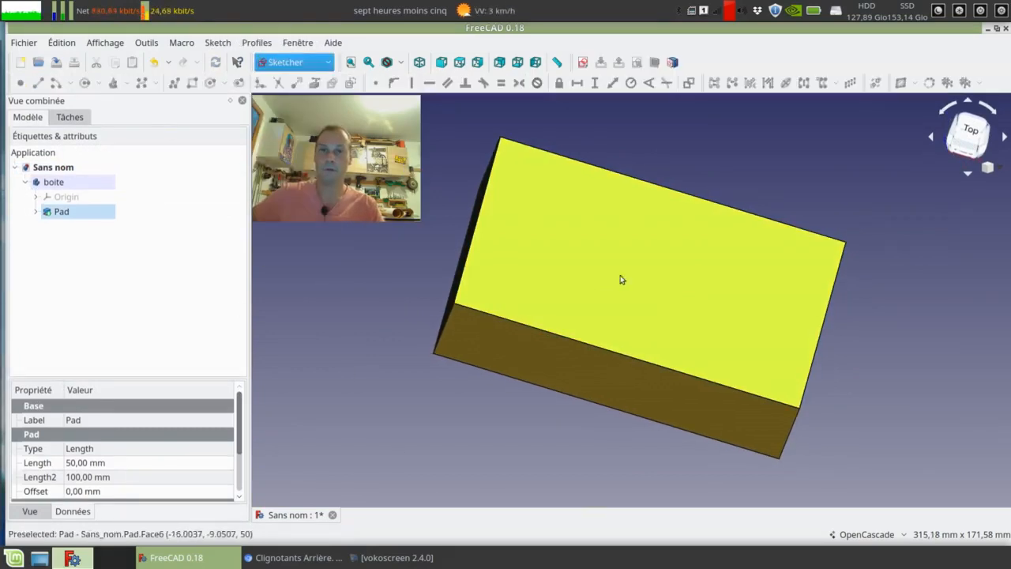
left_click(622, 278)
left_click(294, 62)
left_click(292, 162)
left_click(621, 279)
left_click(621, 279)
left_click(622, 278)
left_click(131, 154)
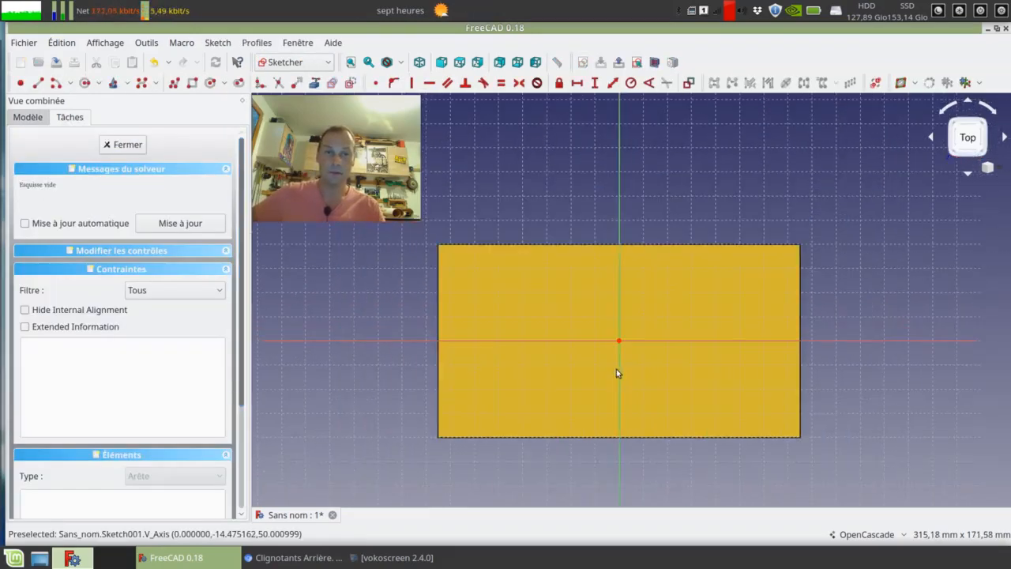
Step: Draw four arcs, one near each corner of the top face, centred on the corner side and curving inward
left_click(57, 83)
left_click(459, 245)
left_click(470, 239)
left_click(456, 258)
left_click(782, 238)
left_click(766, 241)
left_click(787, 256)
left_click(787, 400)
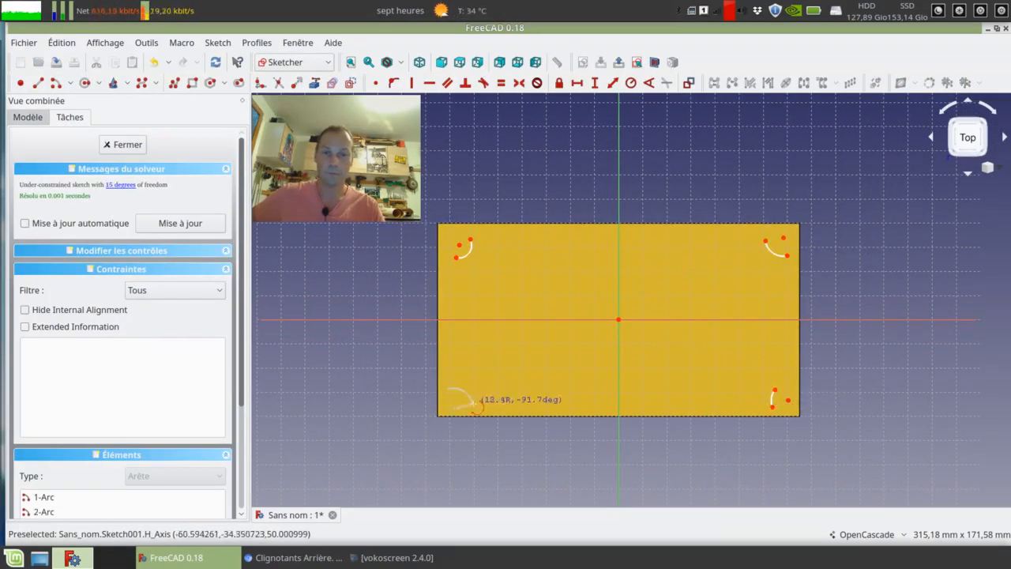
left_click(473, 405)
Step: Connect the endpoints of the four corner arcs with straight lines to form a closed profile
left_click(38, 83)
left_click(456, 258)
left_click(448, 388)
left_click(471, 241)
left_click(765, 241)
left_click(787, 256)
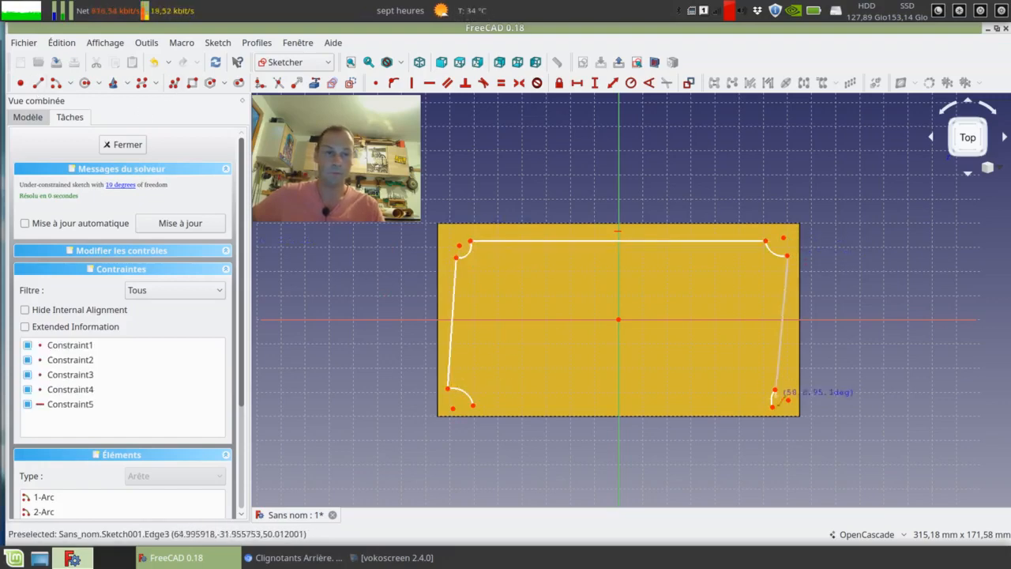
left_click(775, 389)
left_click(773, 407)
left_click(473, 406)
Step: Constrain the two side lines of the profile to be vertical
left_click(782, 322)
left_click(412, 82)
left_click(453, 319)
left_click(411, 83)
Step: Make the two upper corner arcs equal to each other and the two lower corner arcs equal to each other
scroll(739, 323, "up", 2)
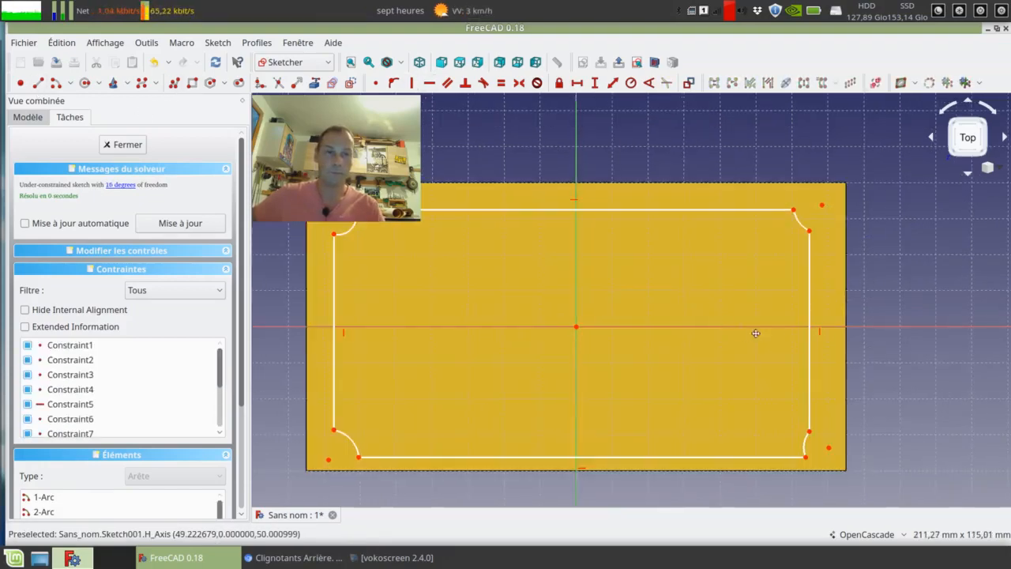
middle_click_drag(756, 333, 834, 408)
left_click(877, 297)
left_click(430, 306)
left_click(500, 83)
mouse_move(597, 353)
middle_mouse_down()
mouse_move(601, 163)
mouse_move(619, 181)
middle_mouse_up()
left_click(452, 342)
left_click(905, 347)
left_click(500, 83)
Step: Add horizontal and vertical construction lines joining each corner arc's centre to its two endpoints
middle_click_drag(618, 253, 609, 318)
left_click(38, 83)
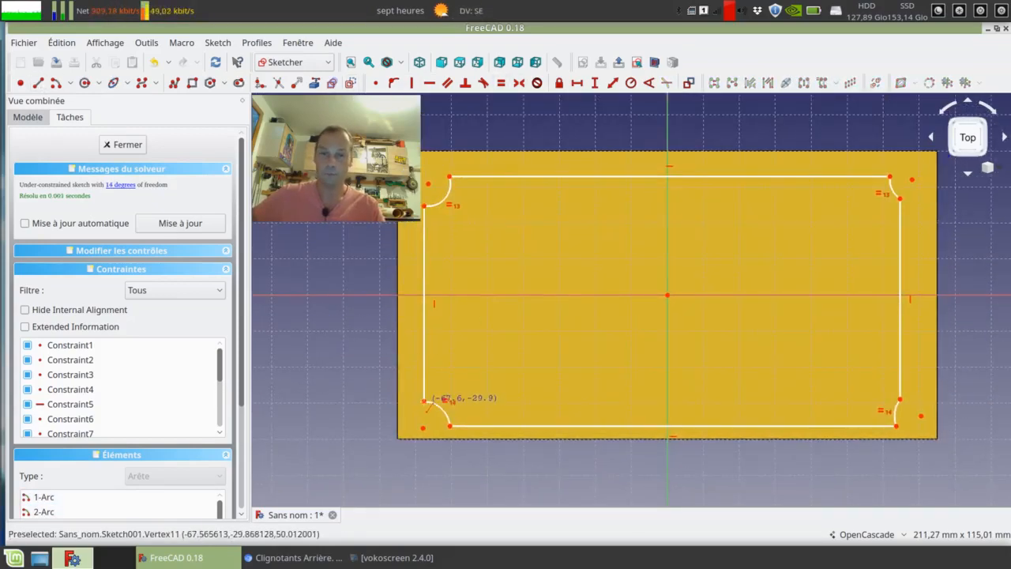
Step: Apply an equality constraint between the upper-left arc and the lower arcs, and delete the redundant constraint
left_click(476, 209)
left_click(476, 405)
left_click(917, 406)
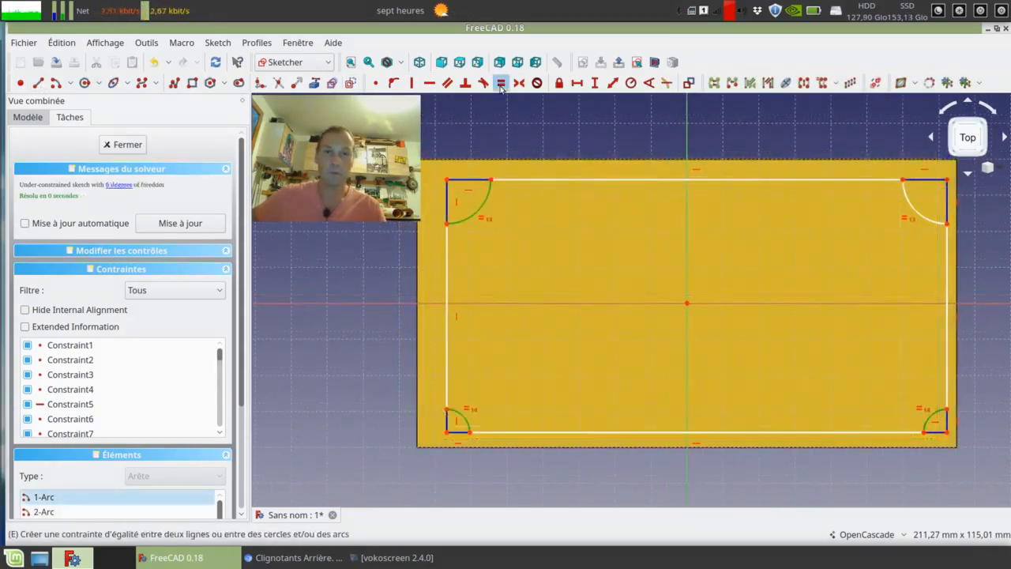
left_click(500, 83)
scroll(116, 419, "down", 11)
left_click(115, 429)
key("Delete")
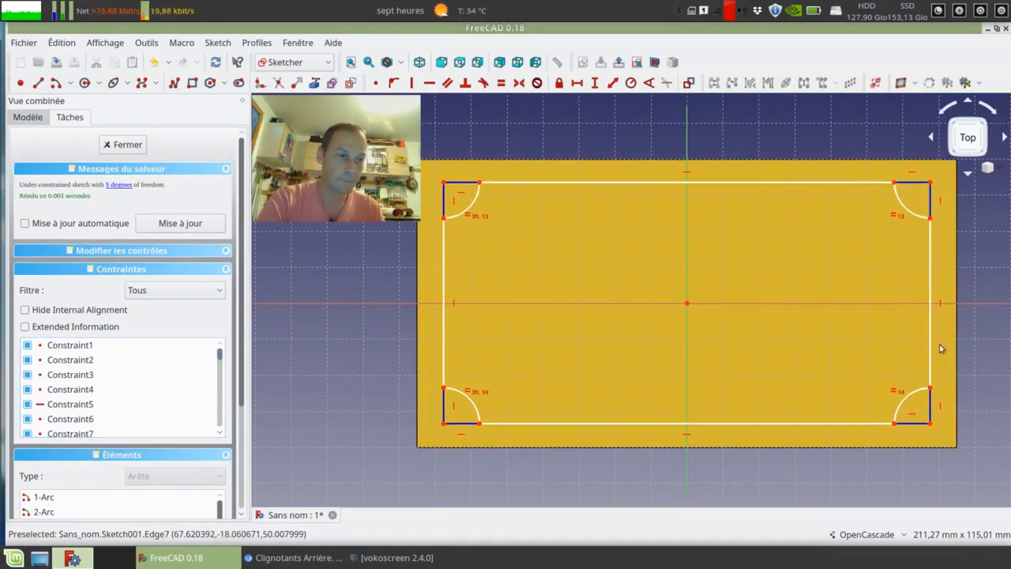
Step: Link the upper edge of the block's top face into the sketch as external geometry
left_click(315, 83)
middle_click_drag(363, 327, 398, 354)
left_click(548, 187)
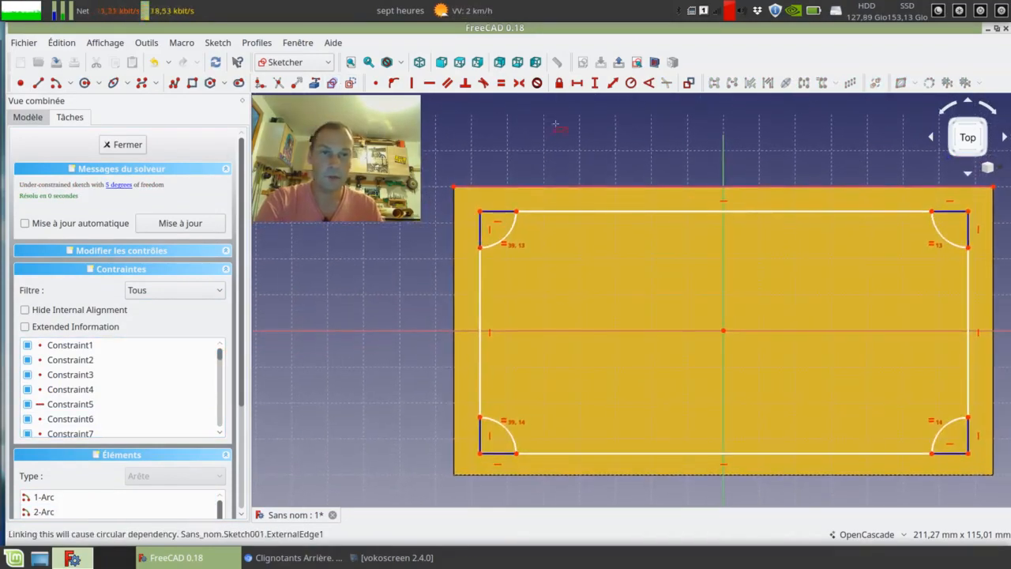
right_click(558, 124)
Step: Make the centres of the two upper arcs symmetric about the vertical axis and delete the redundant Constraint34
left_click(480, 213)
left_click(968, 212)
left_click(724, 162)
left_click(519, 83)
scroll(118, 379, "down", 11)
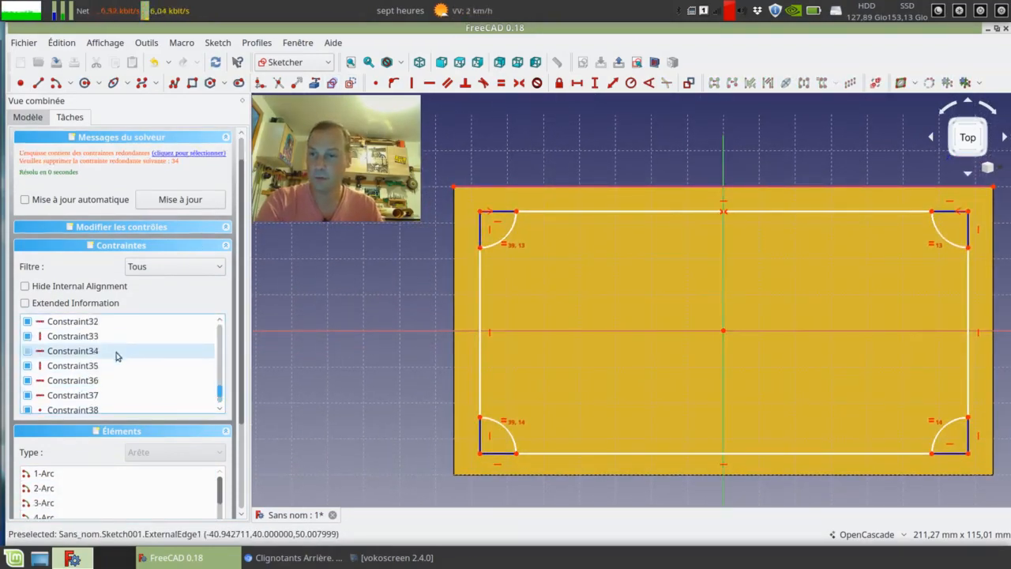
left_click(117, 353)
key("Delete")
Step: Make the centres of the two left arcs symmetric about the horizontal axis and delete the redundant Constraint31
left_click(479, 213)
left_click(479, 453)
left_click(512, 330)
left_click(519, 83)
scroll(130, 348, "down", 3)
scroll(130, 332, "up", 2)
left_click(131, 320)
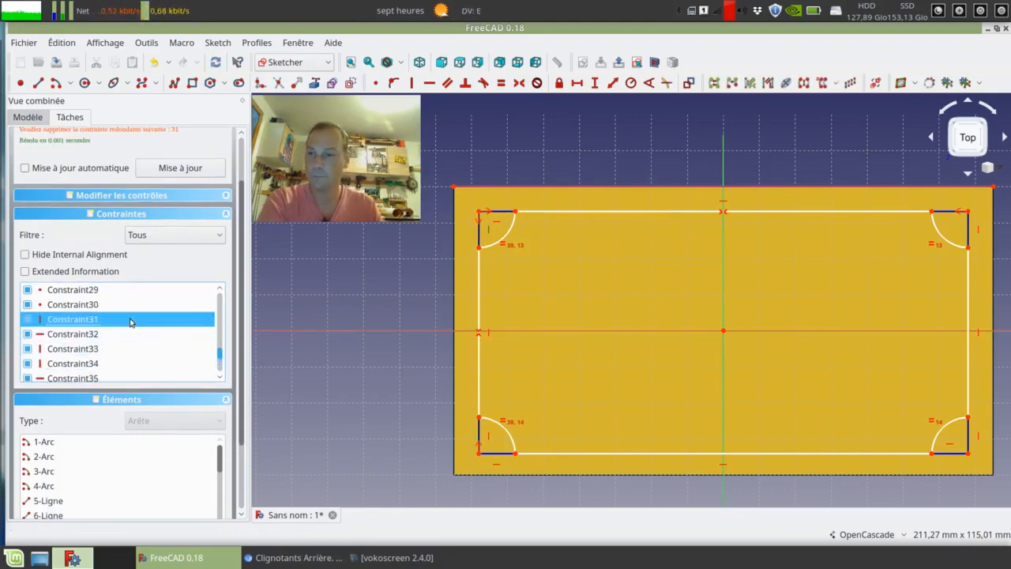
key("Delete")
Step: Pull the profile's lower-left and upper-left corner points slightly outward towards the block's edges
left_click_drag(481, 453, 480, 458)
middle_click_drag(315, 394, 297, 387)
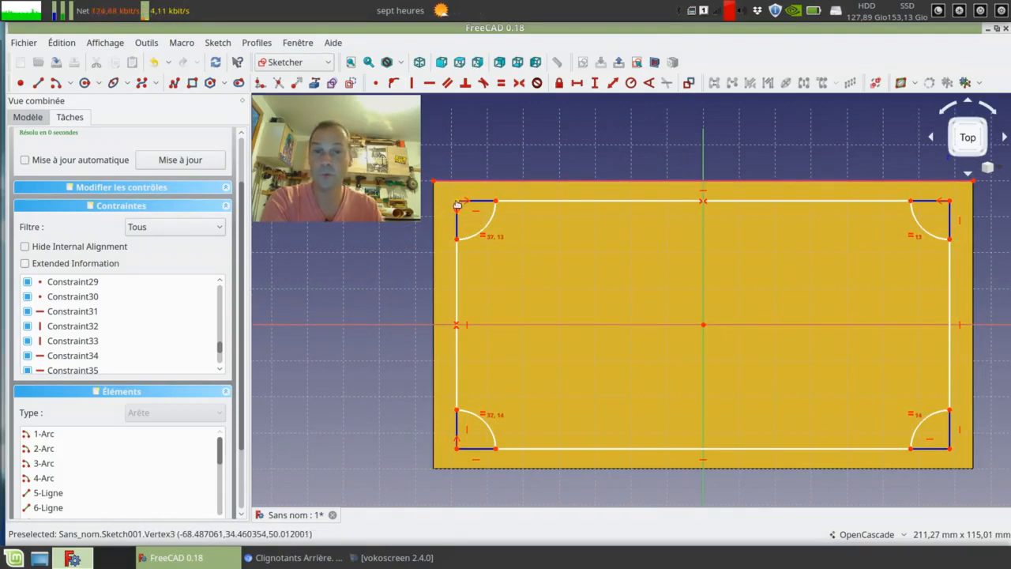
left_click_drag(456, 204, 449, 199)
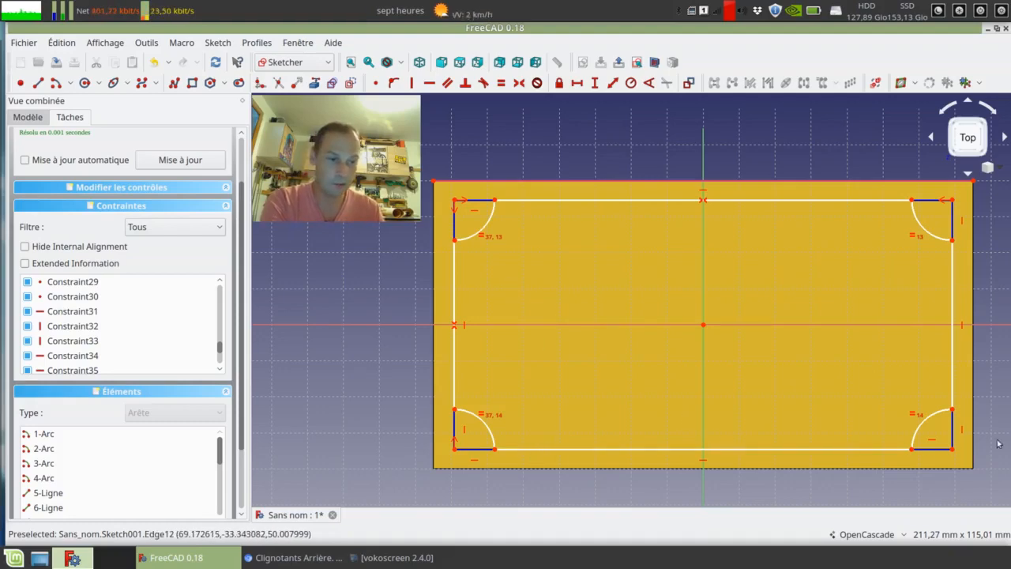
Step: Constrain the radius of the upper-left corner arc to 13 mm
left_click(483, 227)
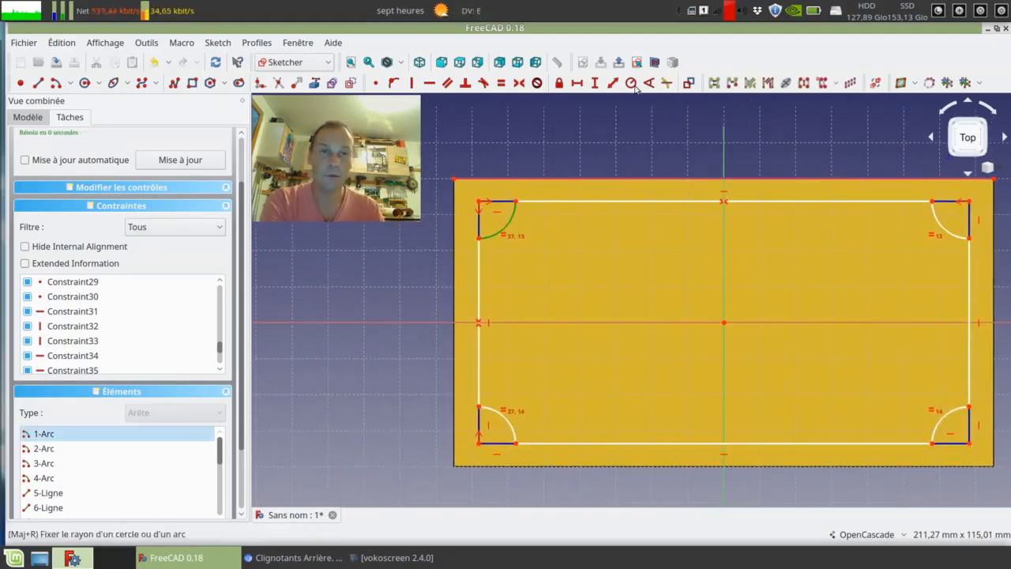
left_click(631, 83)
left_click(545, 289)
key("Return")
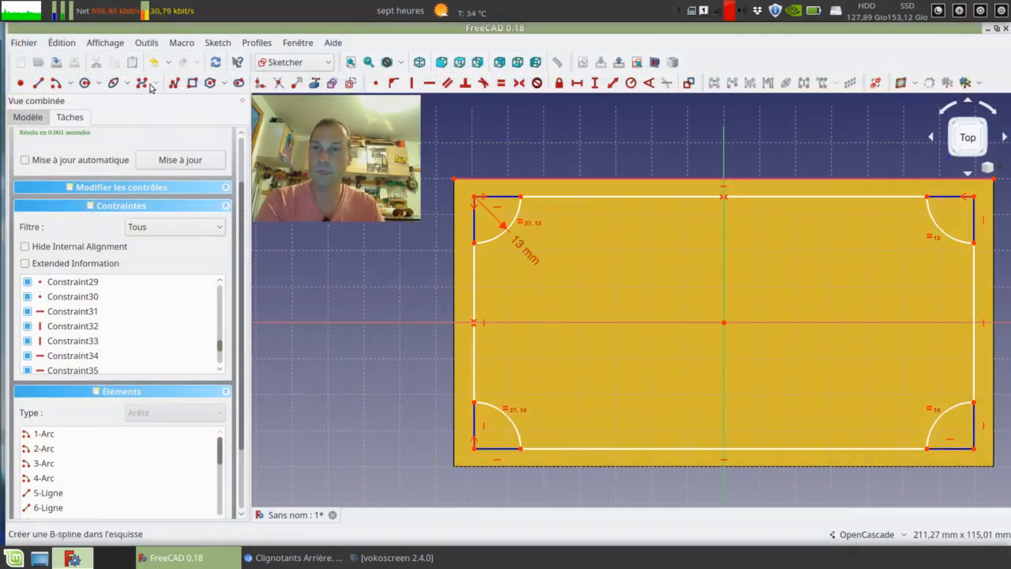
Step: Draw a circle centred on the upper-left arc's centre and link its radius to half the arc's radius with Constraints.troue/2
left_click(84, 83)
left_click(474, 197)
left_click(494, 211)
left_click(494, 211)
left_click(631, 83)
left_click(575, 267)
type("Constraints.trous/2")
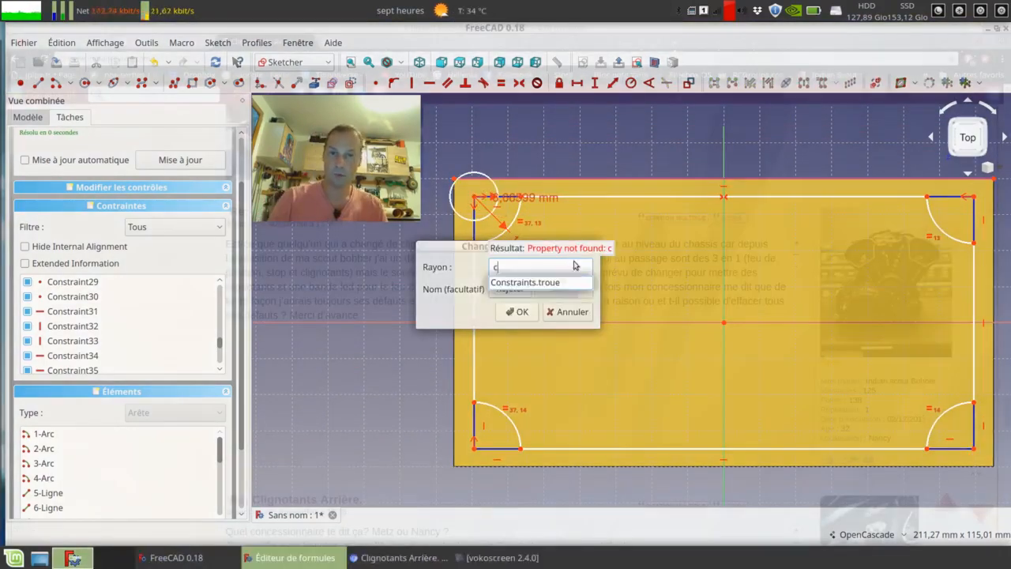
left_click(560, 289)
left_click(517, 312)
Step: Pull the upper-left corner inward, move the arc's radius label aside and set the arc radius to 10 mm
left_click_drag(476, 211, 489, 224)
left_click_drag(535, 252, 562, 251)
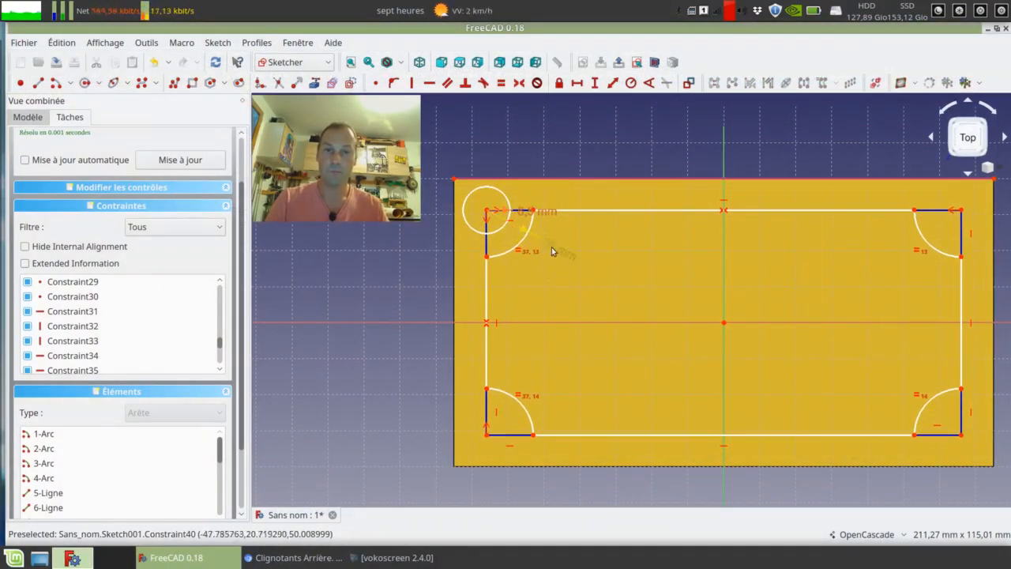
double_click(552, 249)
type("10")
left_click(560, 311)
Step: Set the upper-left corner arc's radius to 8 mm and pull that corner slightly outward
double_click(560, 252)
type("8")
left_click(559, 310)
left_click_drag(492, 225, 479, 206)
Step: Draw one circle centred on each of the other three corner arc centres
left_click(85, 83)
left_click(969, 206)
left_click(982, 214)
left_click(970, 440)
left_click(978, 450)
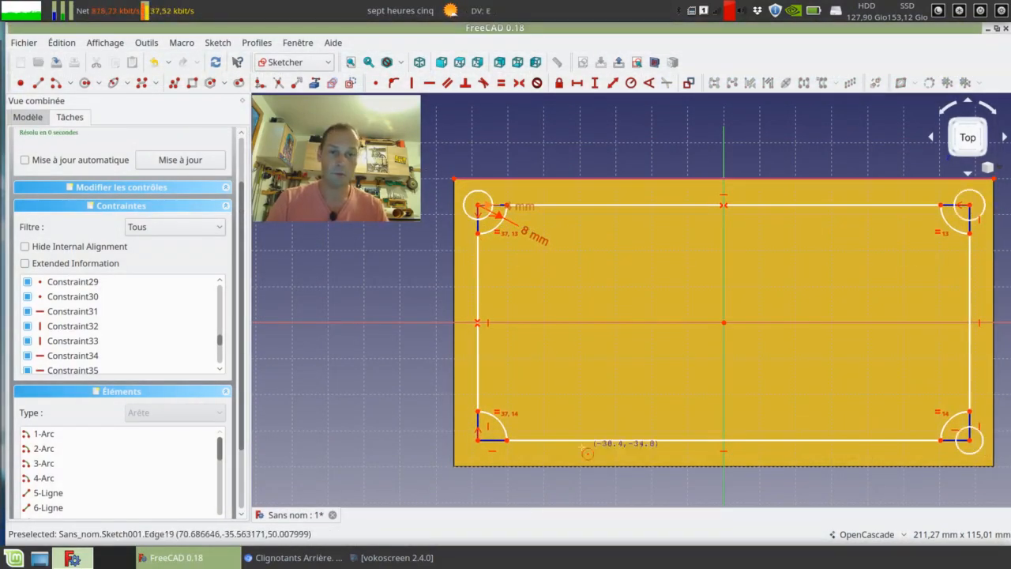
right_click(358, 338)
Step: Constrain the corner circles to have equal radii
left_click(465, 429)
left_click(957, 445)
key("e")
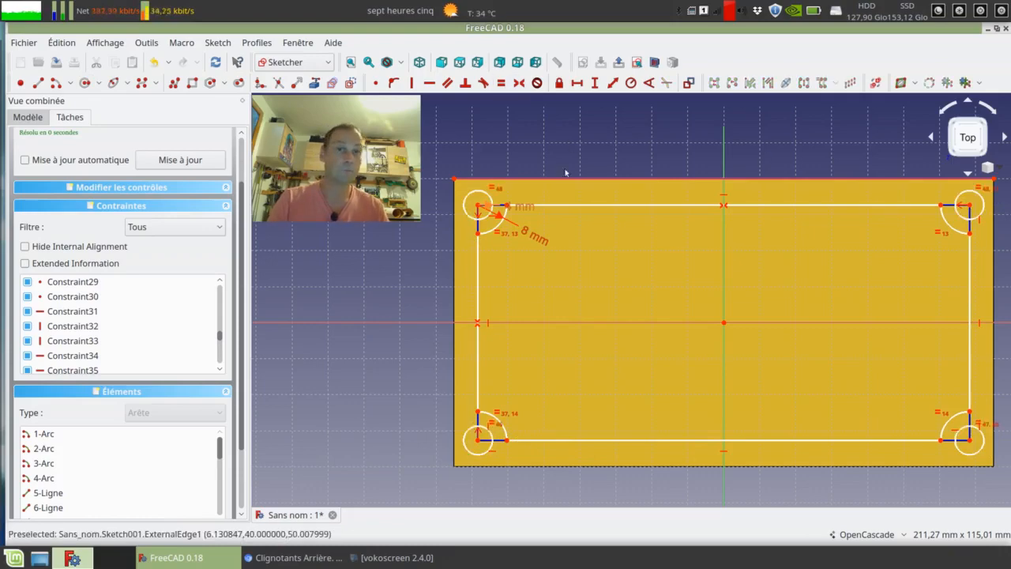
Step: Constrain the vertical distance between the upper-left circle's centre and the block's corner to 7 mm
left_click_drag(477, 282, 478, 283)
left_click(477, 204)
left_click(454, 178)
left_click(595, 83)
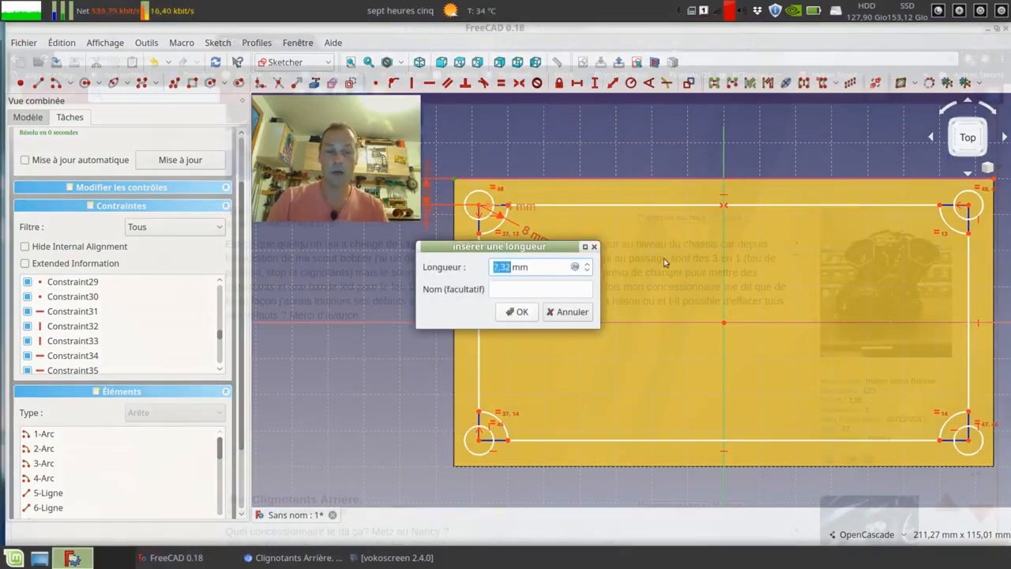
type("7")
key("Return")
mouse_move(432, 195)
left_mouse_down()
mouse_move(437, 132)
mouse_move(536, 131)
left_mouse_up()
left_click(478, 205)
left_click(577, 83)
left_click(567, 311)
Step: Constrain the horizontal distance between the upper-left circle's centre and the block's corner to 7 mm
left_click(454, 178)
left_click(478, 204)
left_click(577, 83)
key("Return")
Step: Check the complete constrained profile and close the sketch
scroll(363, 312, "down", 4)
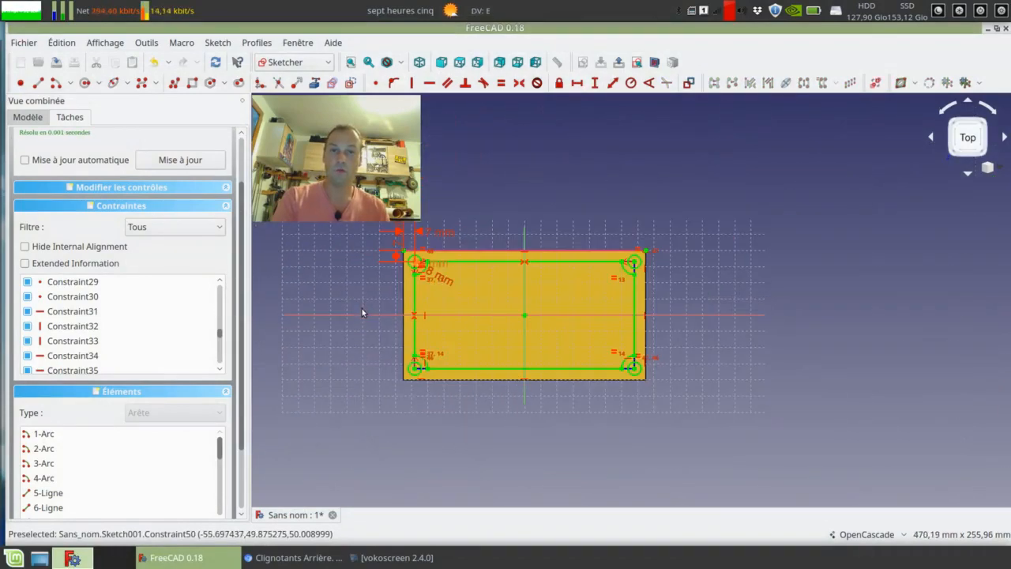
mouse_move(364, 313)
middle_mouse_down()
mouse_move(421, 296)
mouse_move(474, 254)
middle_mouse_up()
scroll(518, 235, "up", 2)
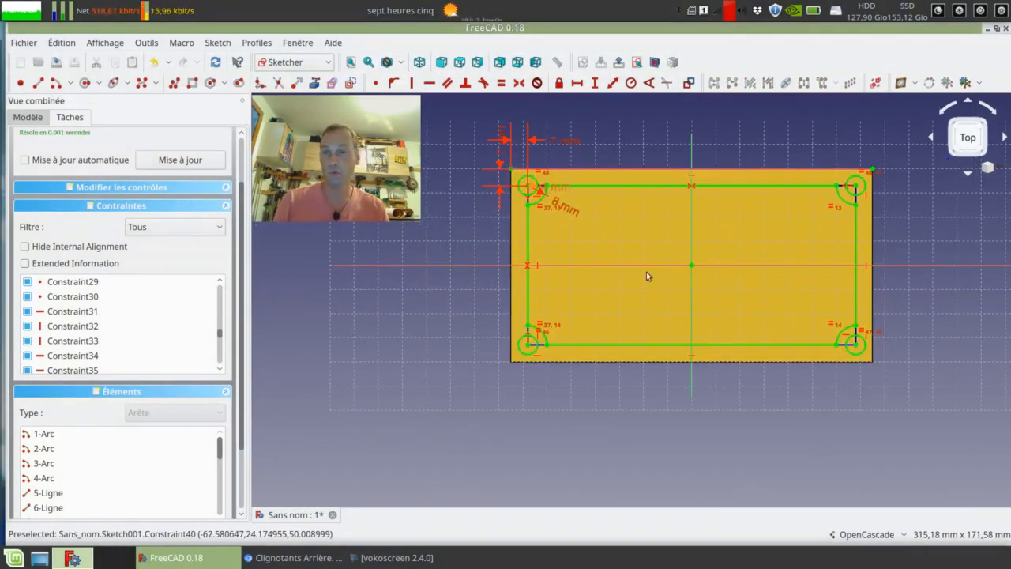
scroll(132, 278, "up", 1)
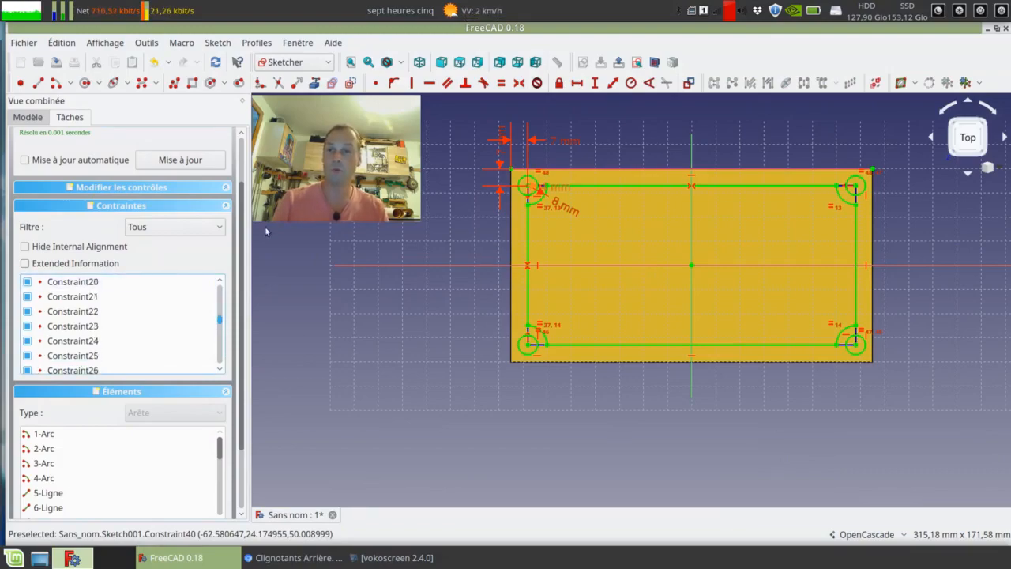
mouse_move(232, 238)
left_mouse_down("alt")
mouse_move(229, 155)
mouse_move(233, 238)
left_mouse_up("alt")
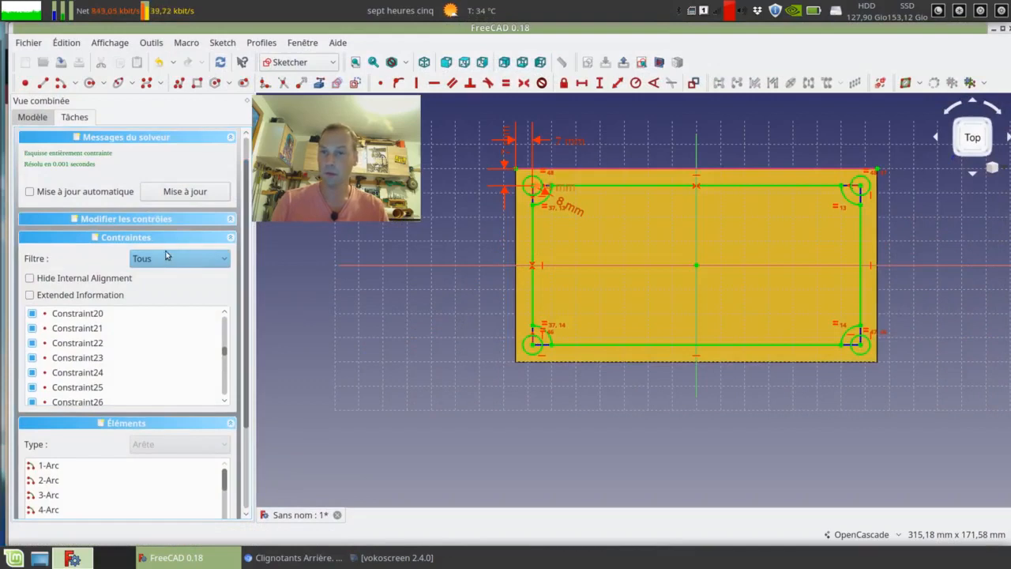
left_click_drag(247, 173, 244, 108)
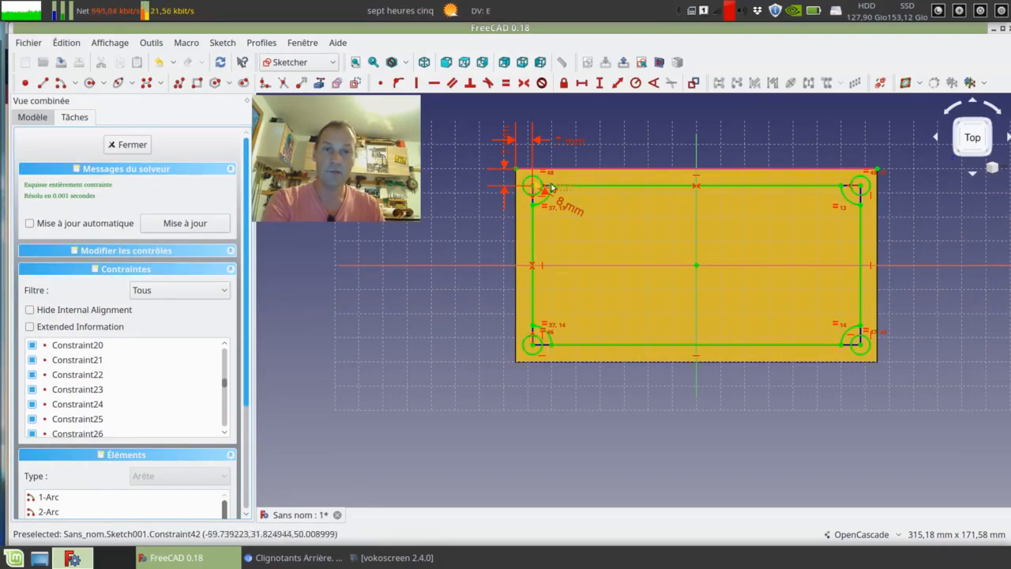
left_click(131, 146)
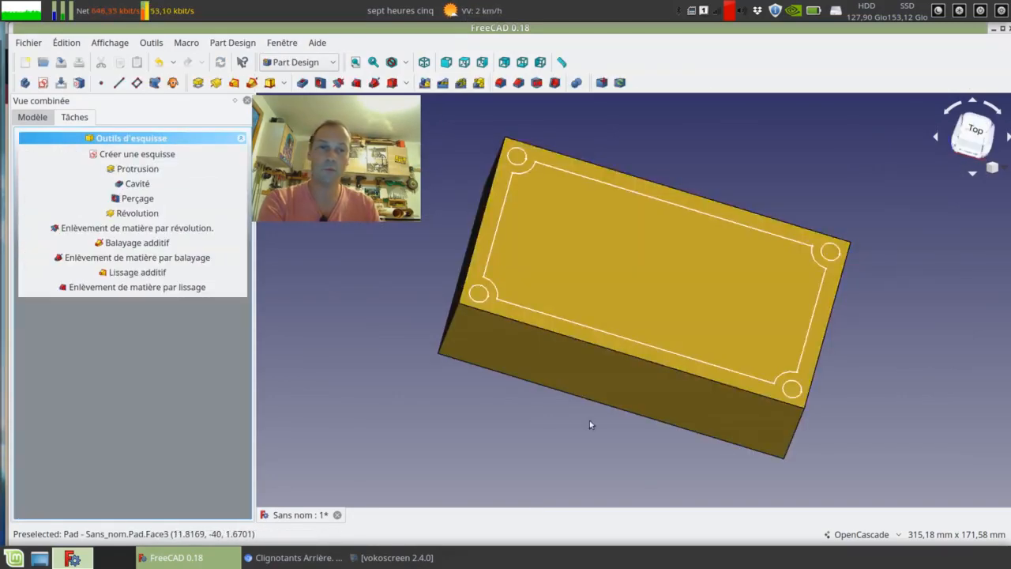
Step: Cut the sketched inner profile and its four corner holes into the block as a 48 mm deep pocket
middle_click_drag(343, 313, 422, 384)
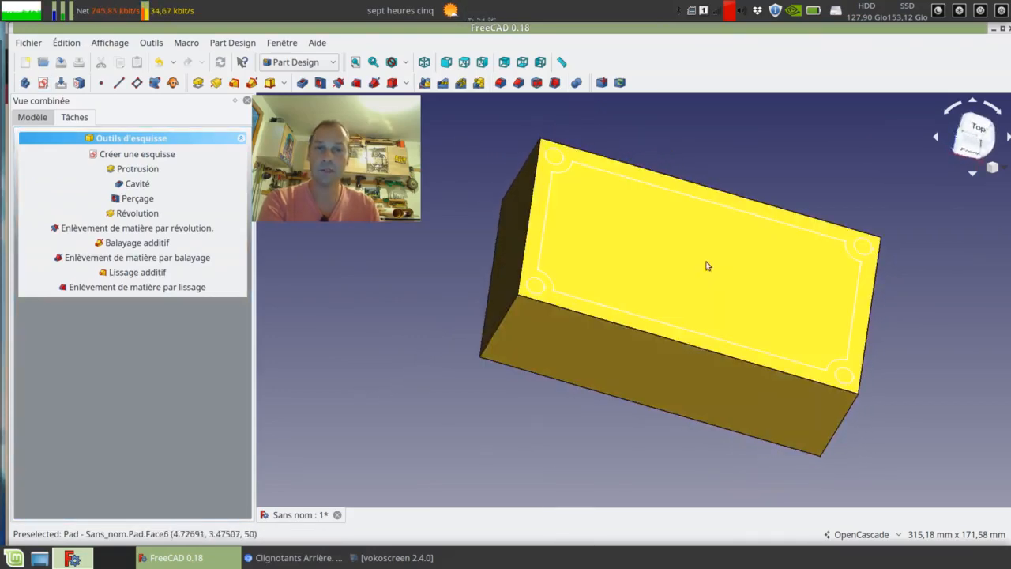
left_click(32, 117)
left_click(74, 117)
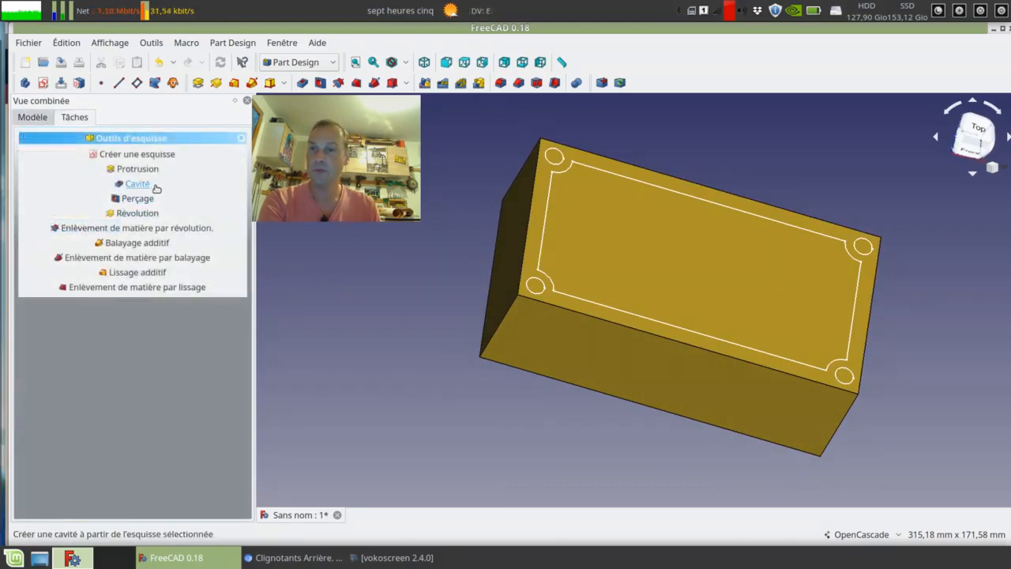
left_click(136, 183)
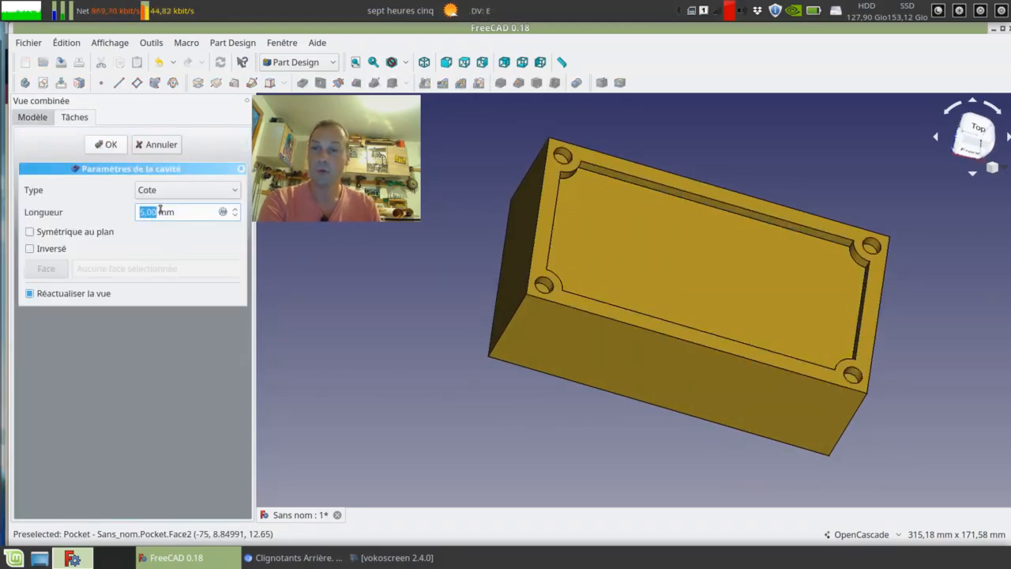
type("48")
middle_click_drag(908, 348, 849, 312)
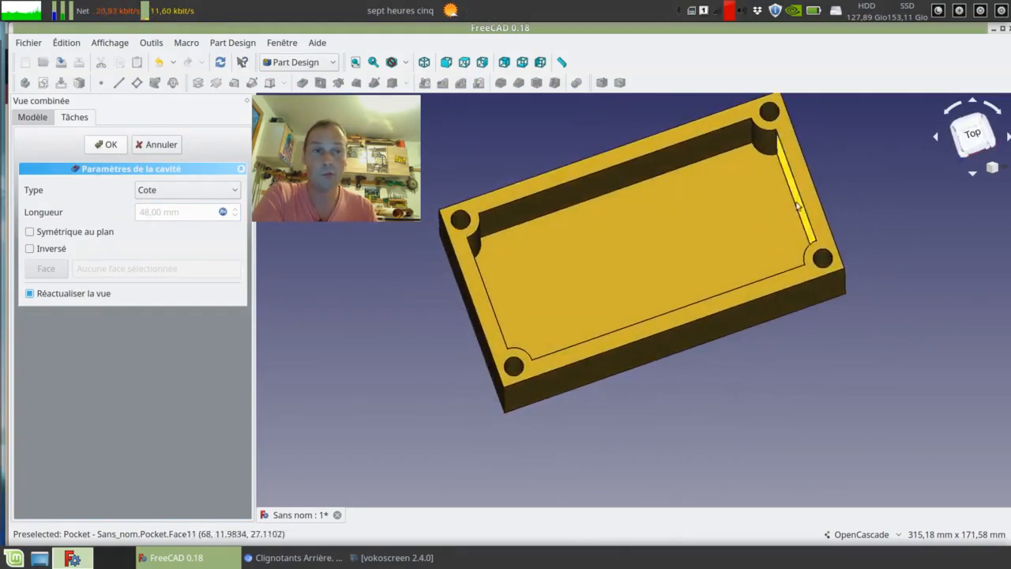
middle_click_drag(625, 229, 633, 266)
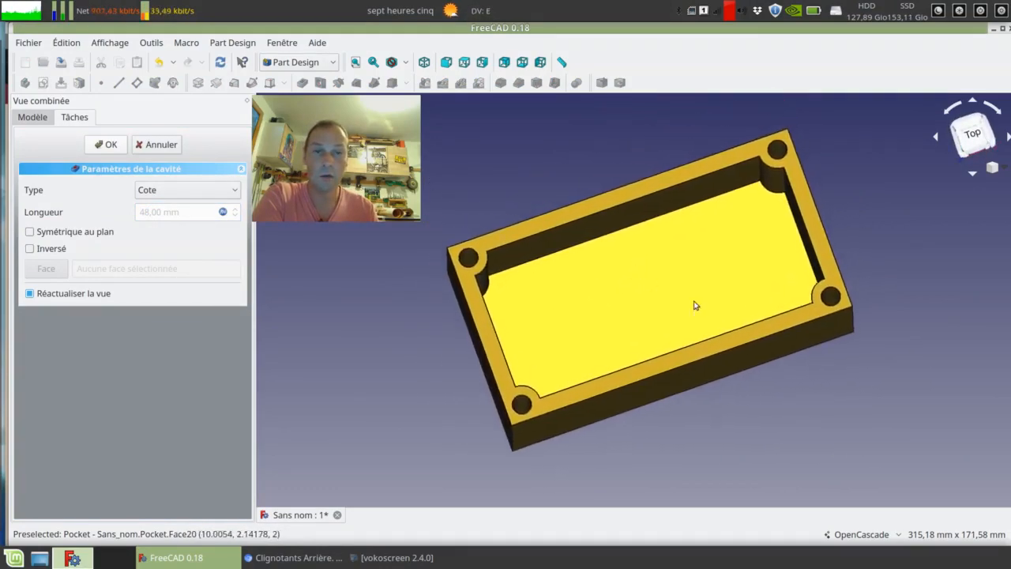
middle_click_drag(388, 398, 422, 337)
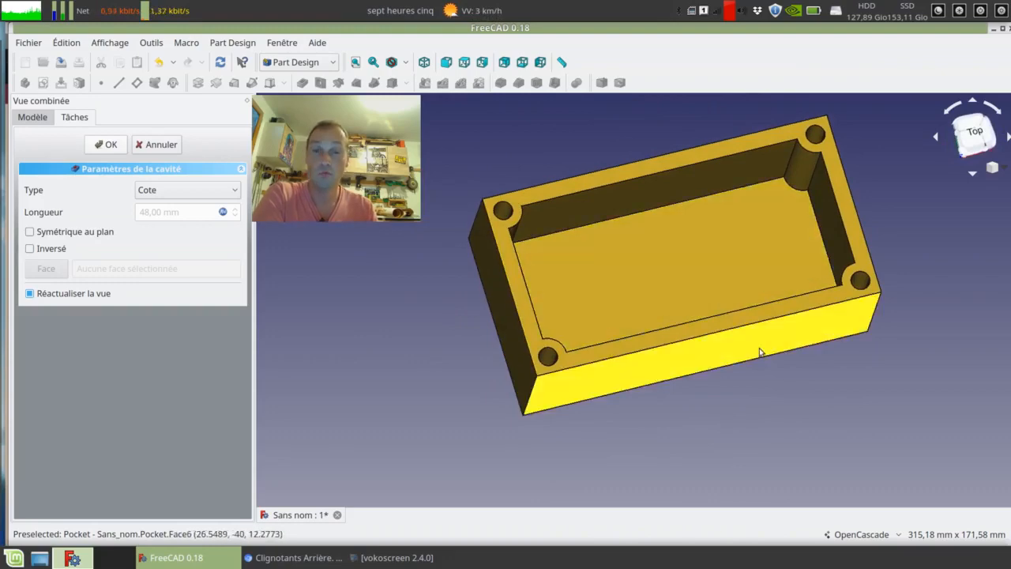
middle_click_drag(572, 381, 545, 333)
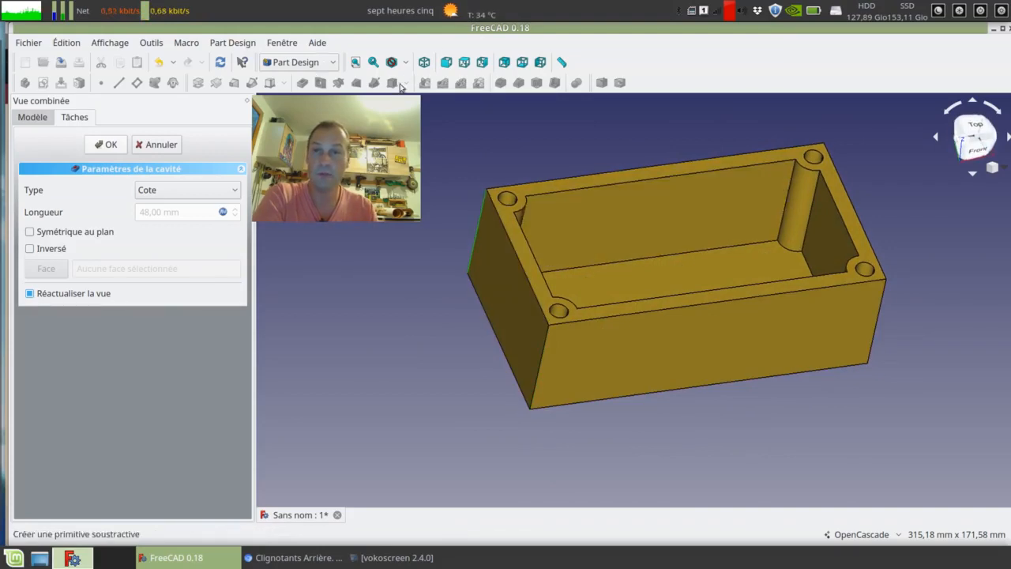
left_click(109, 144)
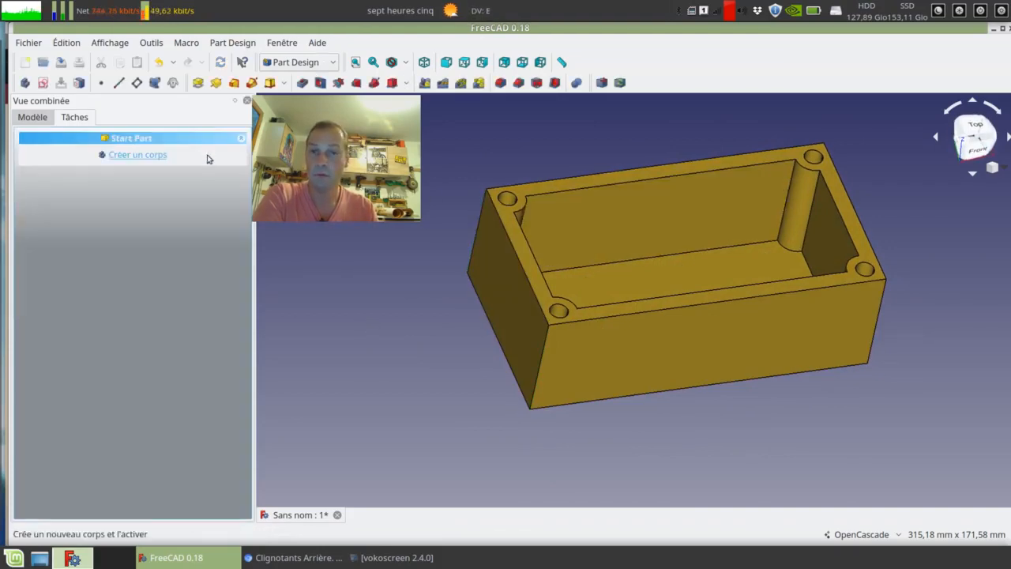
Step: Create a second body in the document and label it couvercle
left_click(50, 118)
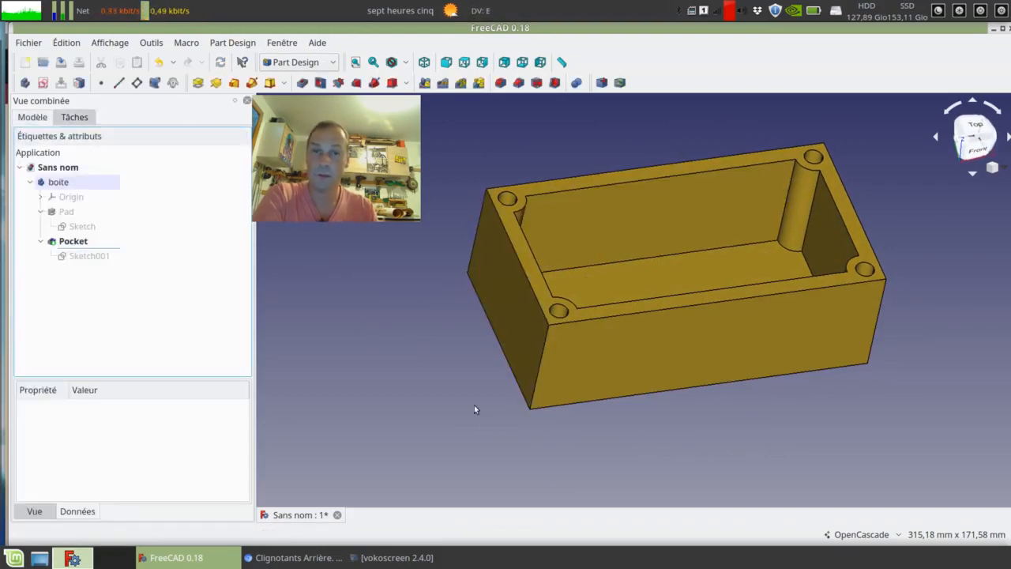
scroll(453, 402, "down", 2)
middle_click_drag(441, 399, 447, 335)
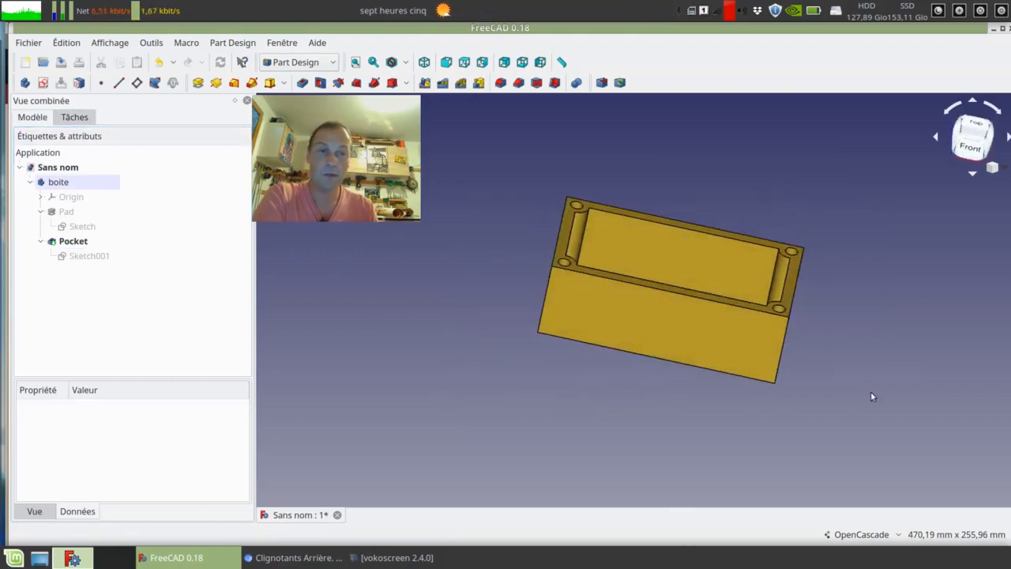
middle_click_drag(872, 396, 514, 371)
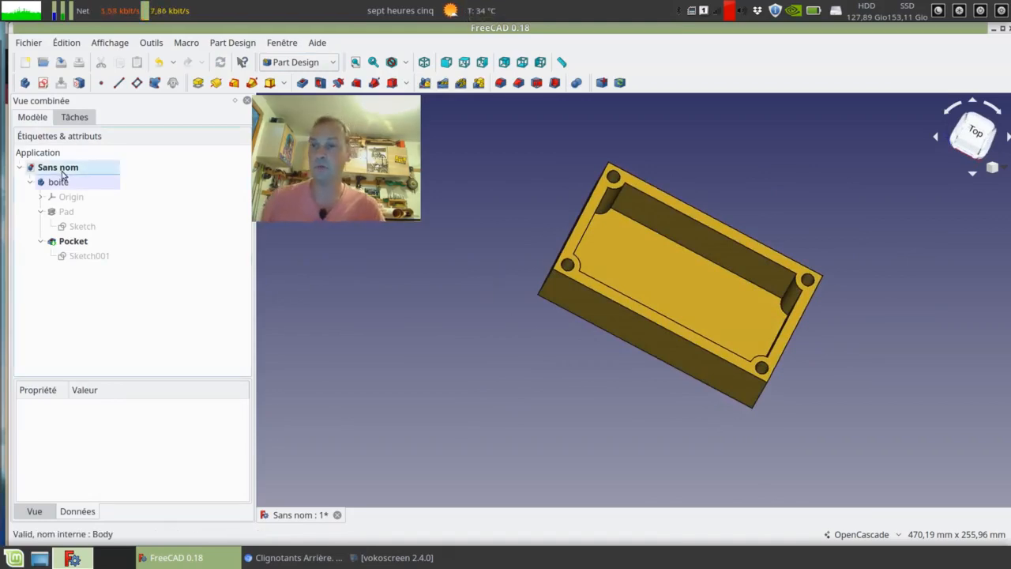
left_click(25, 82)
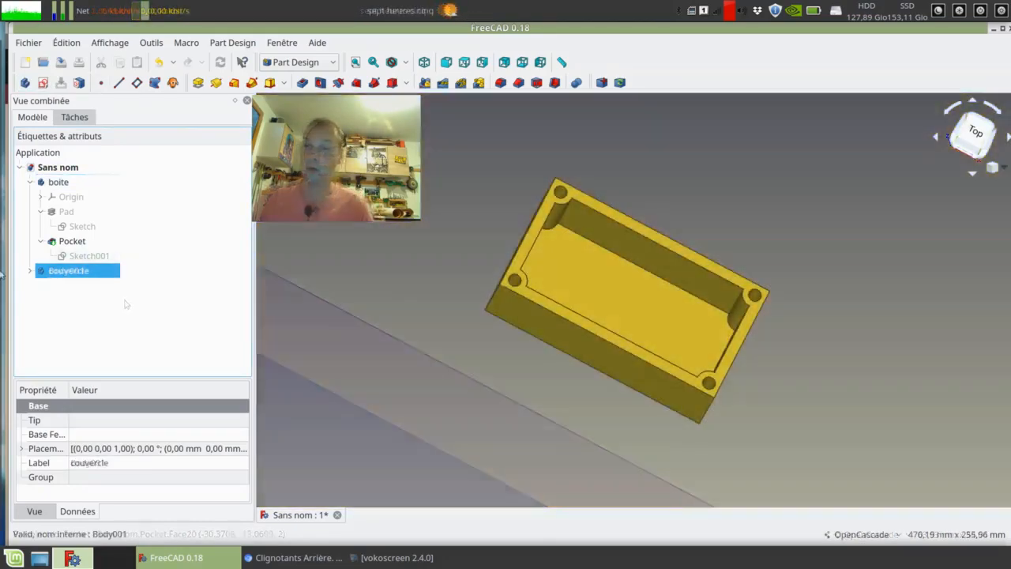
Step: Examine the couvercle body's origin axes and planes alongside the box's Sketch001
left_click(28, 271)
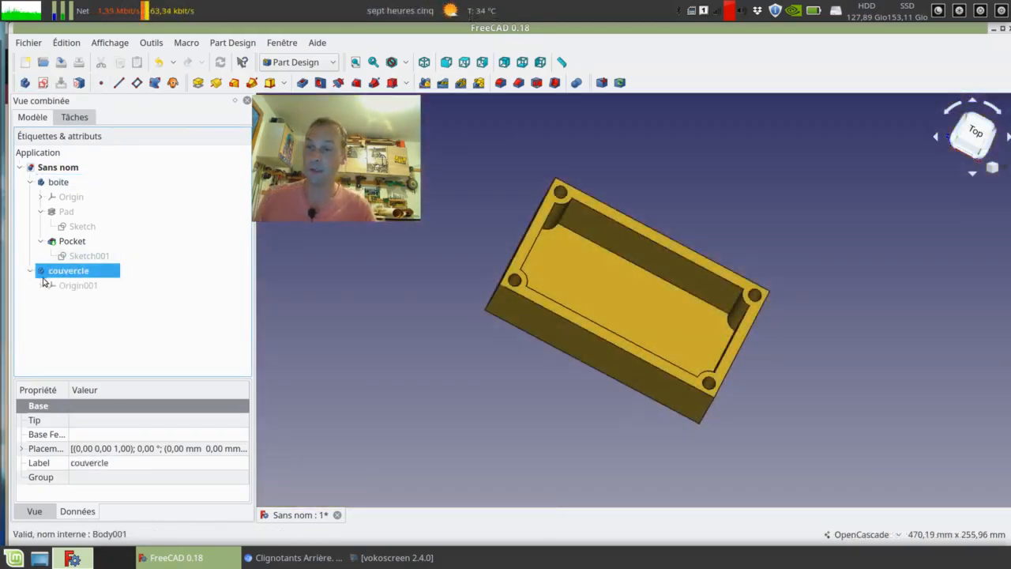
left_click(48, 285)
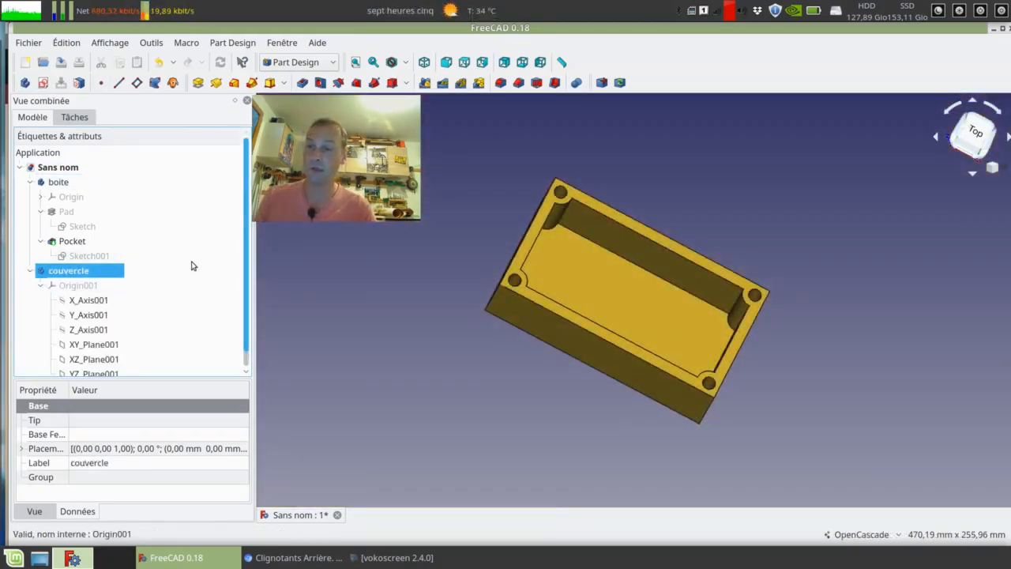
scroll(192, 266, "down", 1)
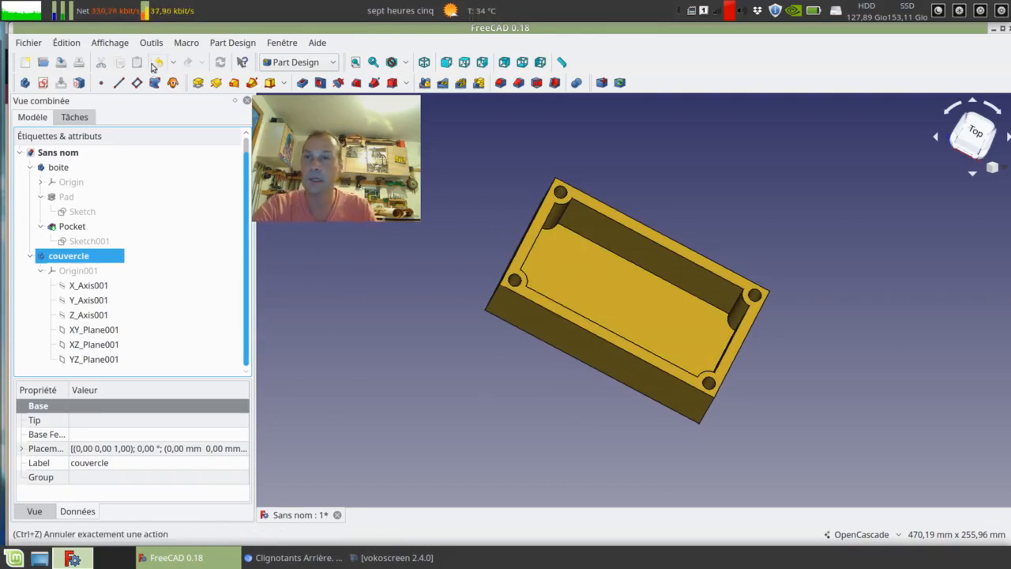
middle_click_drag(464, 296, 409, 331)
middle_click_drag(648, 341, 586, 412)
middle_click_drag(781, 369, 772, 413)
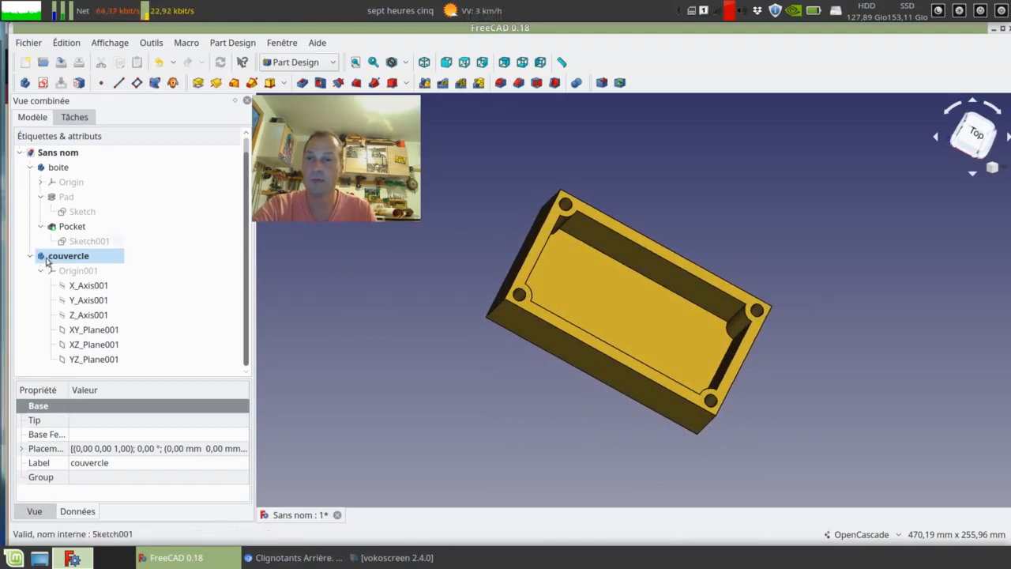
left_click(91, 240)
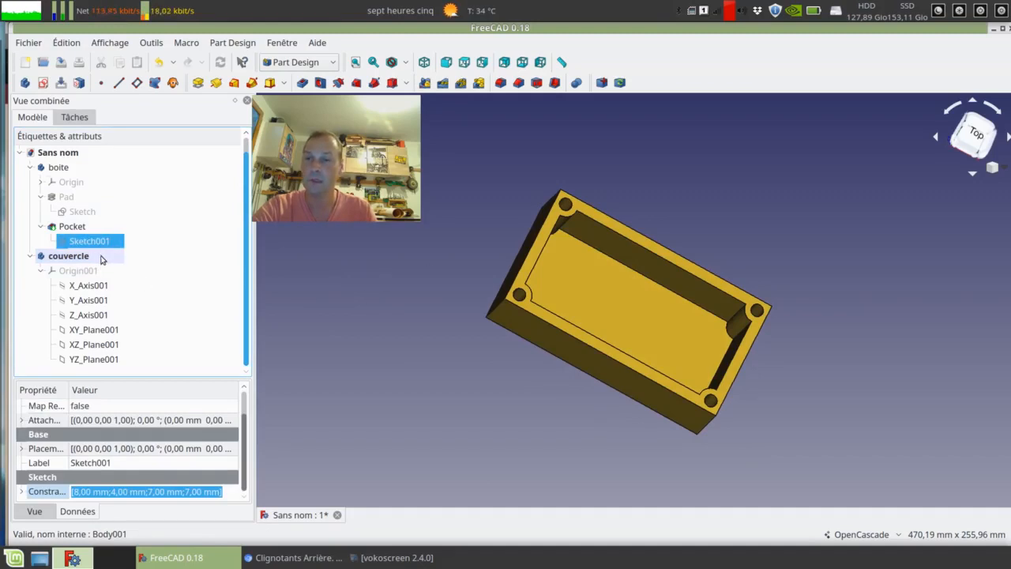
left_click(100, 256)
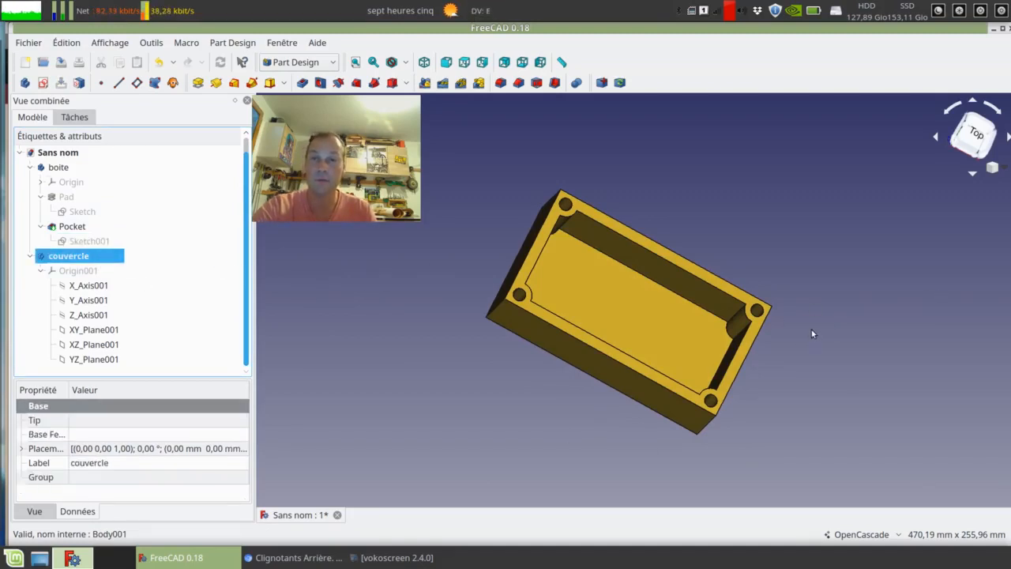
Step: Create a datum plane in the couvercle body on the box's top rim face, using a dependent copy of that face as reference
left_click(616, 227)
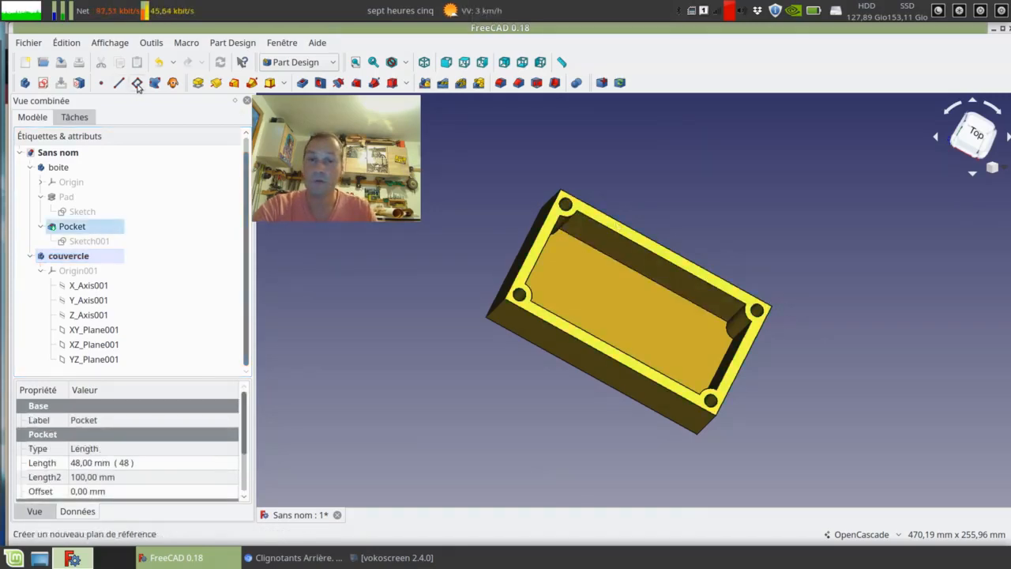
left_click(138, 83)
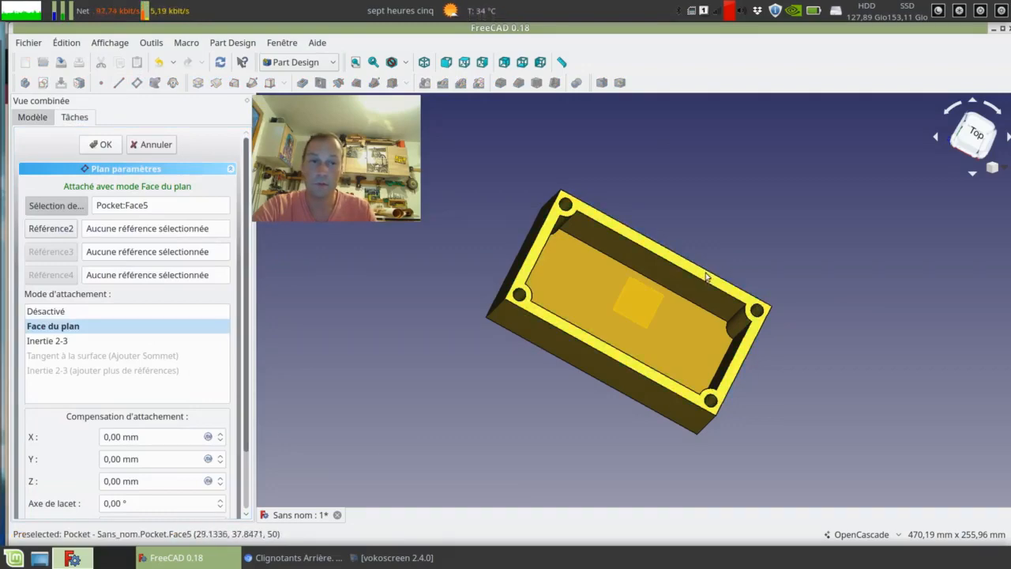
middle_click_drag(461, 408, 537, 372)
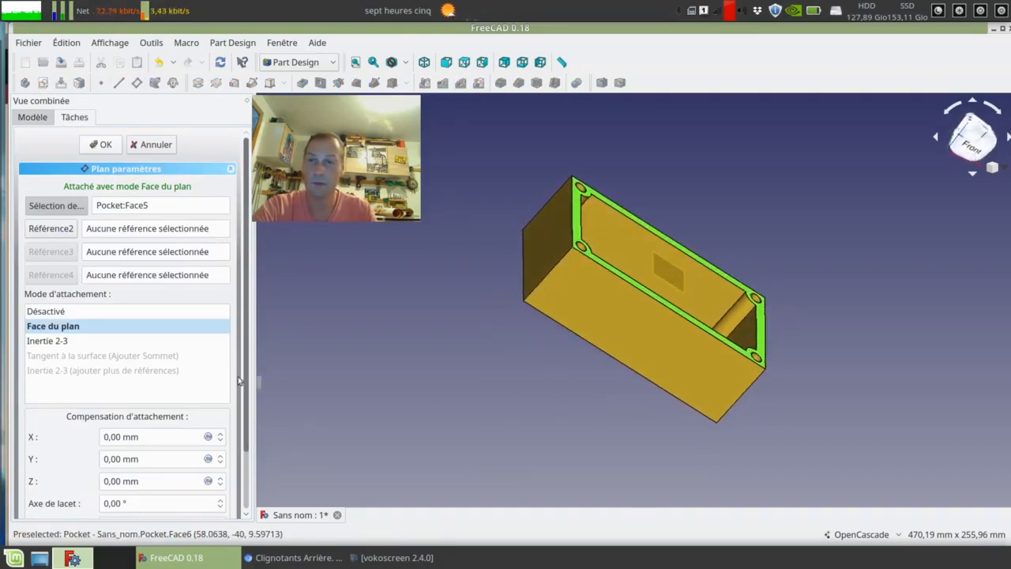
left_click(106, 145)
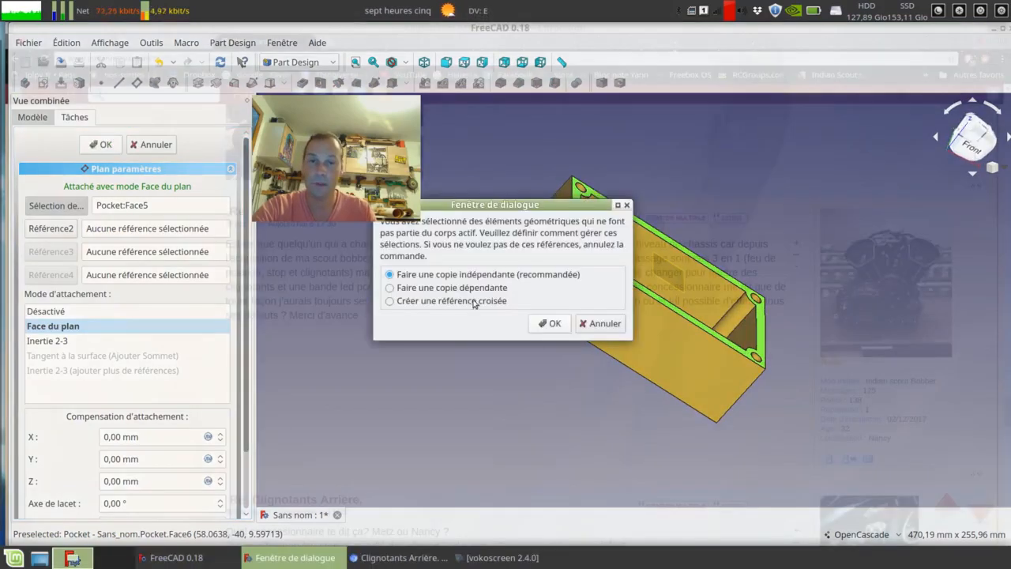
left_click(543, 325)
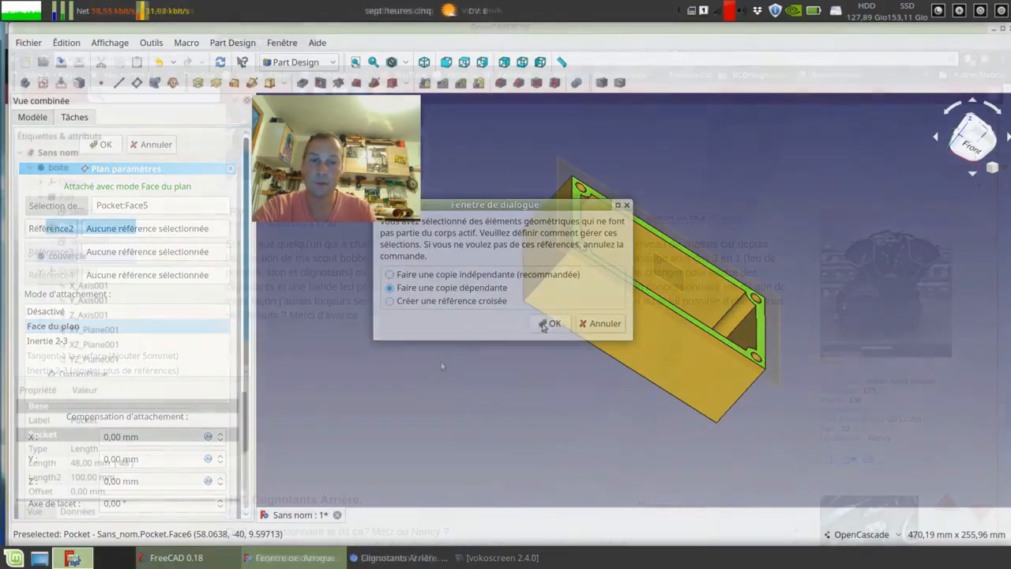
middle_click_drag(541, 349, 368, 480)
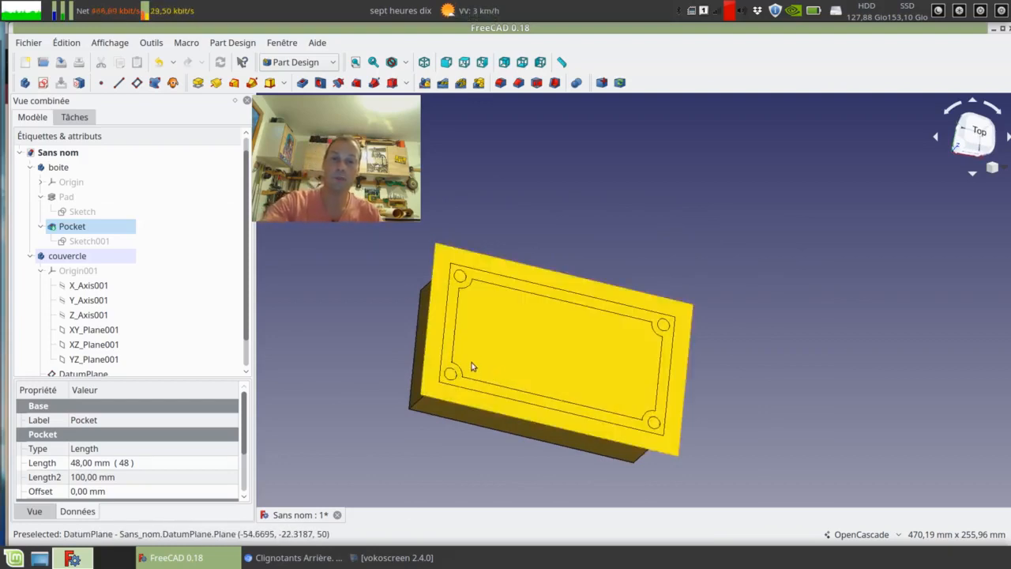
Step: Hide the box's Pocket and the couvercle datum plane to examine the copied rim face ReferencePocket on its own
scroll(222, 240, "down", 1)
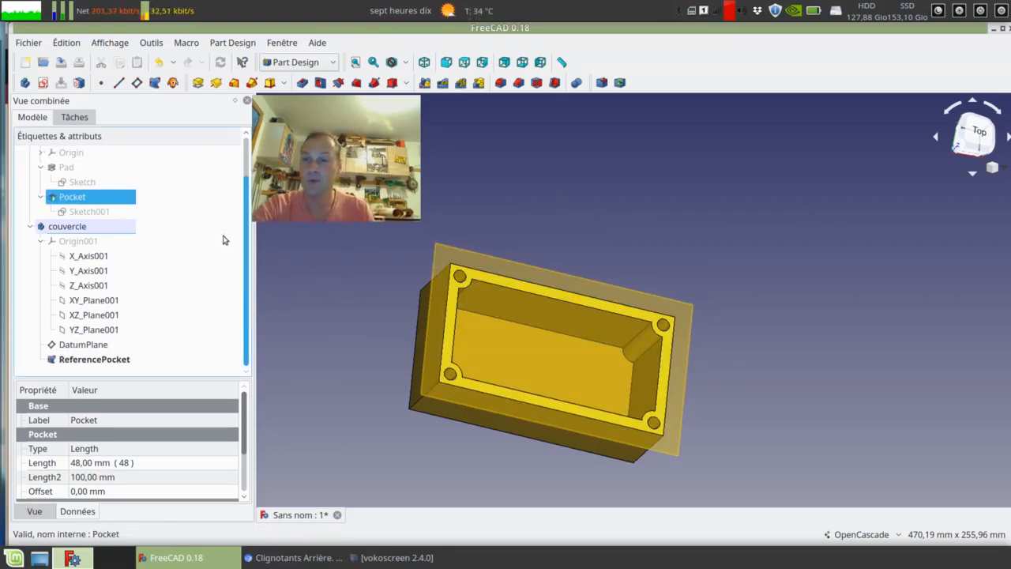
left_click(85, 346)
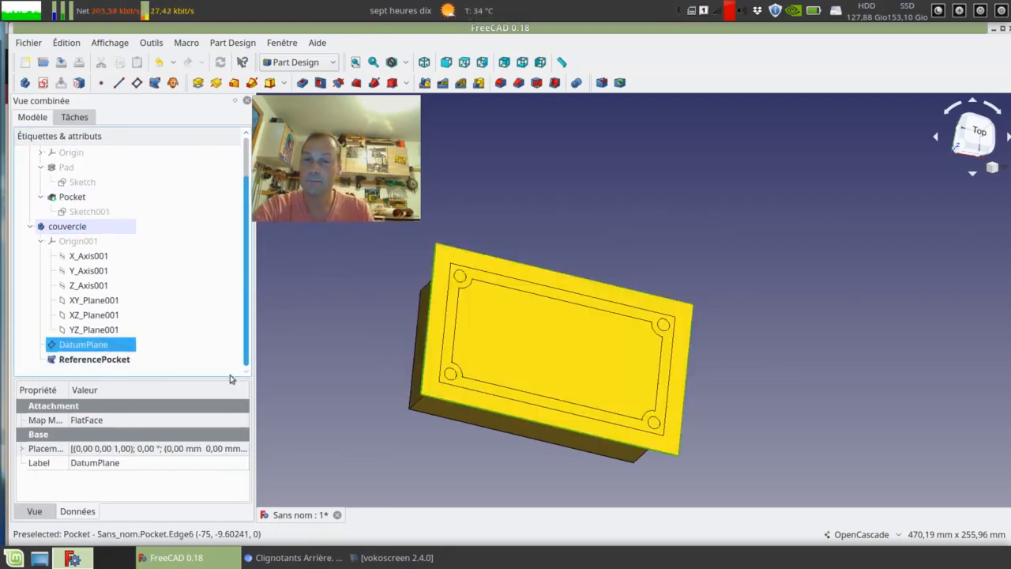
left_click(88, 196)
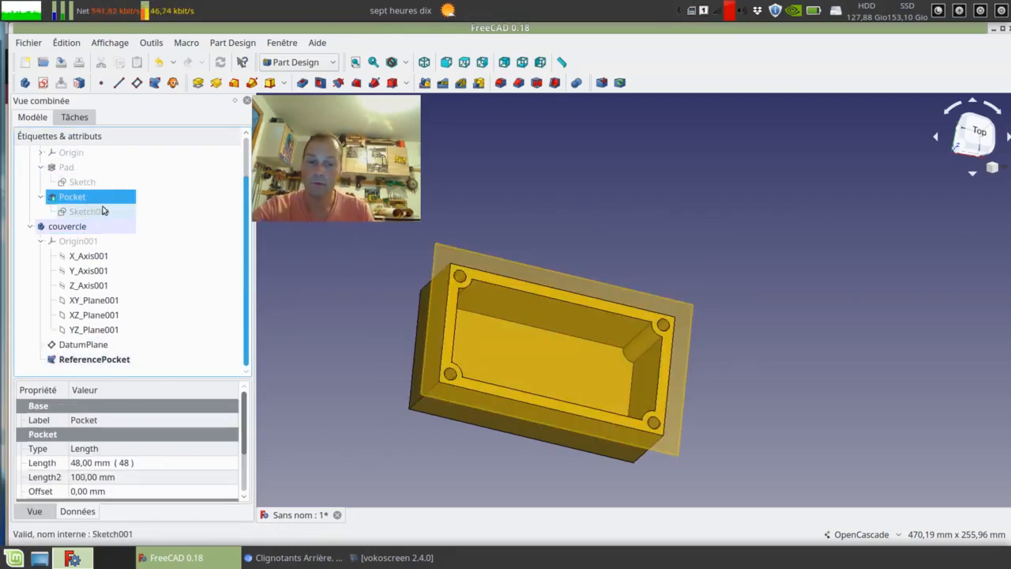
key("space")
middle_click_drag(386, 365, 486, 398)
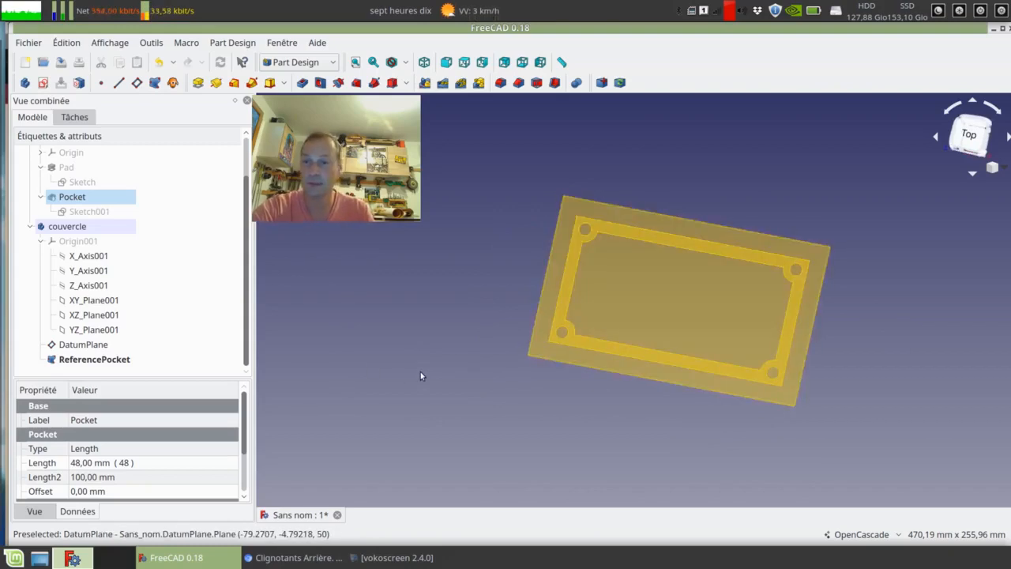
left_click(93, 345)
key("space")
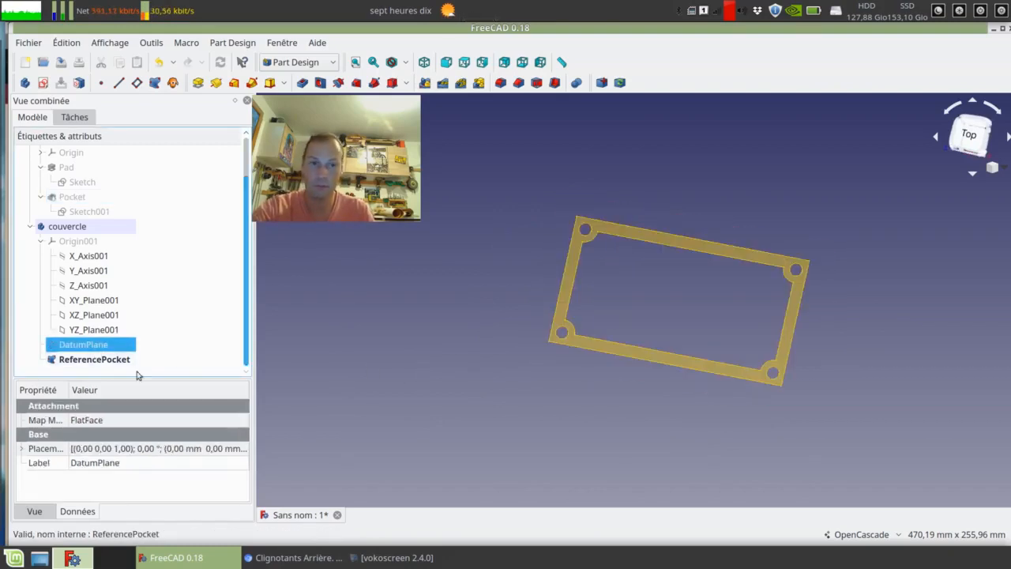
middle_click_drag(562, 354, 469, 407)
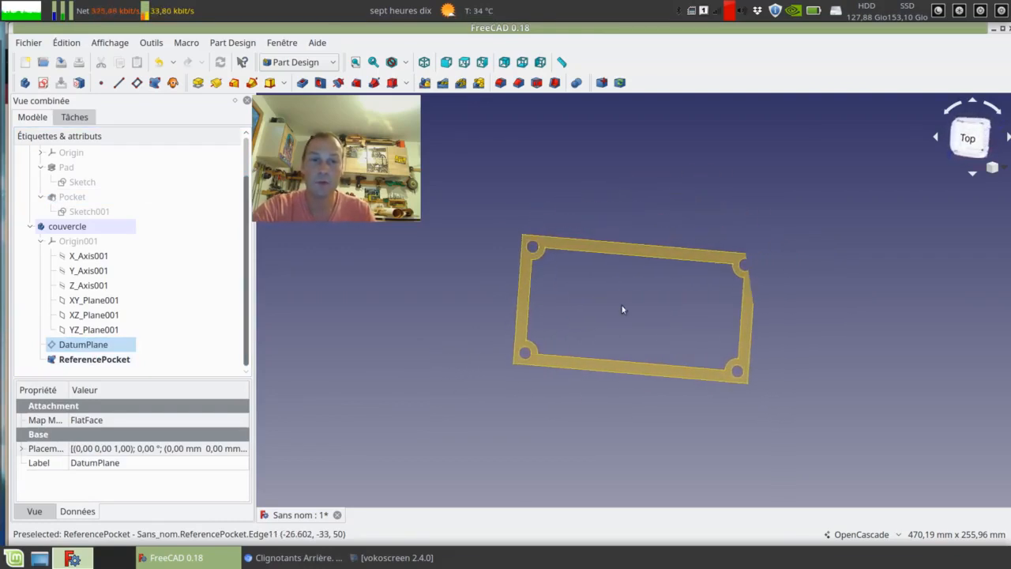
middle_click_drag(621, 309, 614, 288)
middle_click_drag(545, 318, 544, 334)
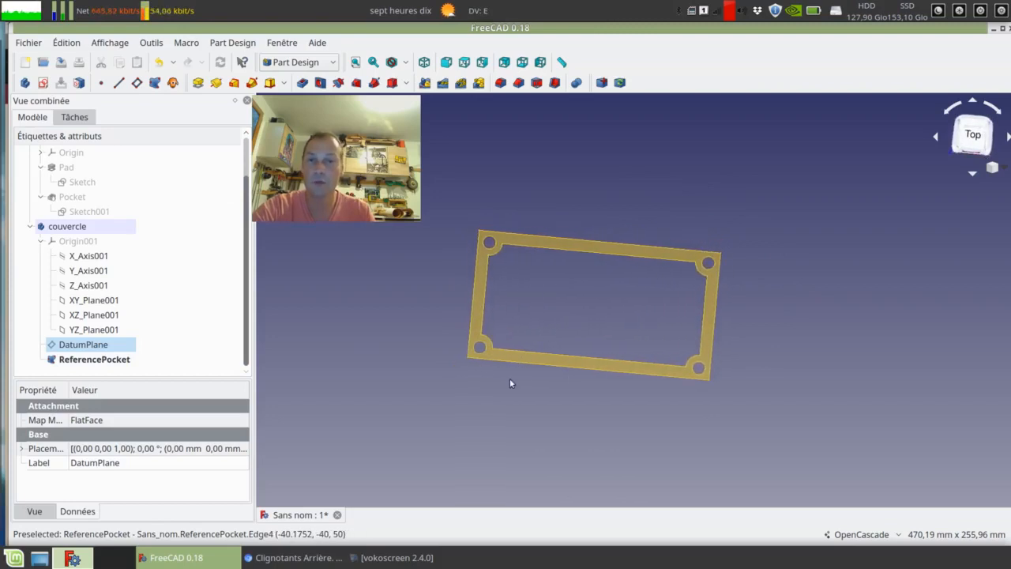
Step: Set the troue constraint of the box's Sketch001 to 10 mm in its properties to test the dependent copy
scroll(103, 266, "up", 1)
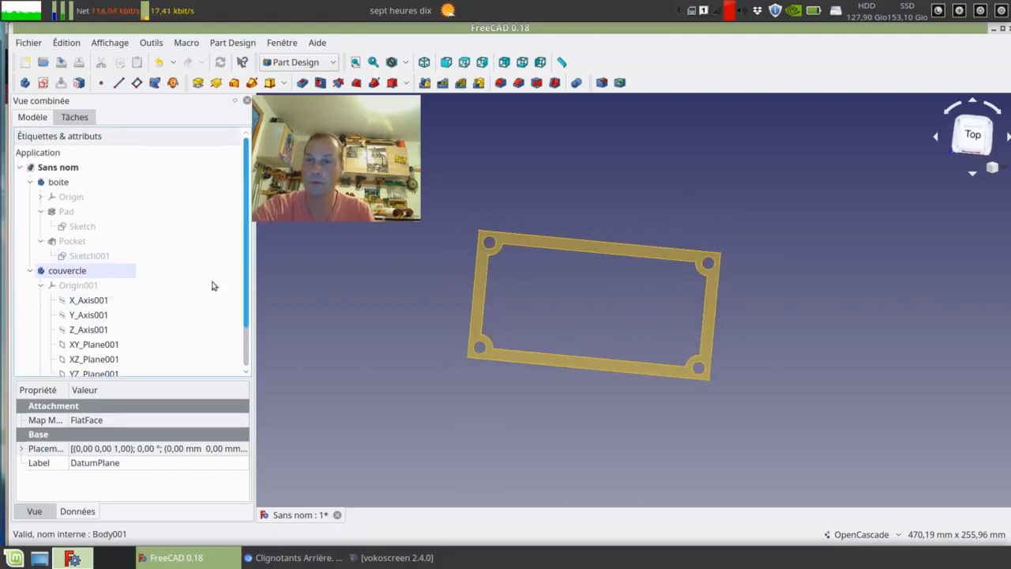
left_click(101, 245)
left_click(101, 251)
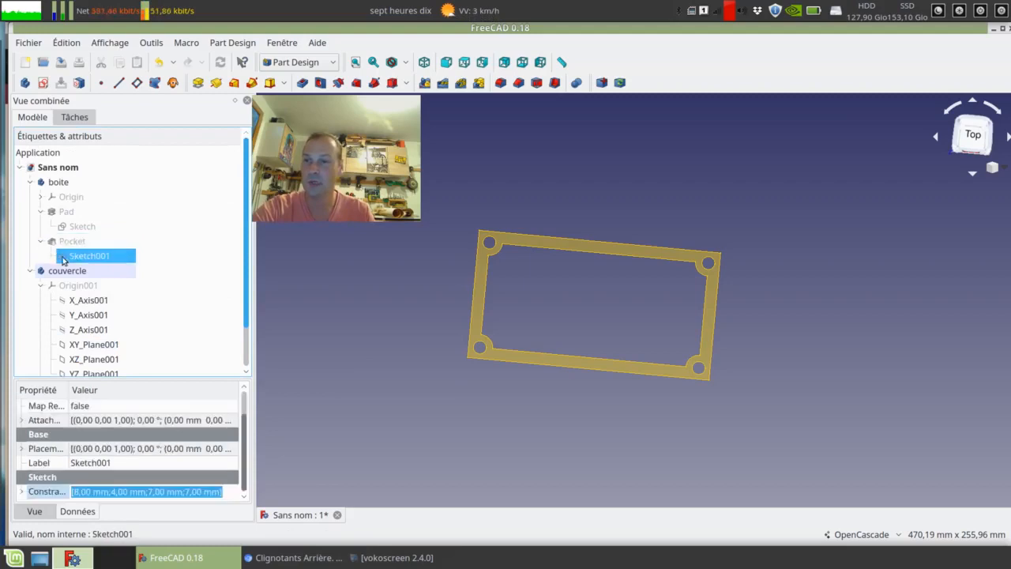
left_click(231, 392)
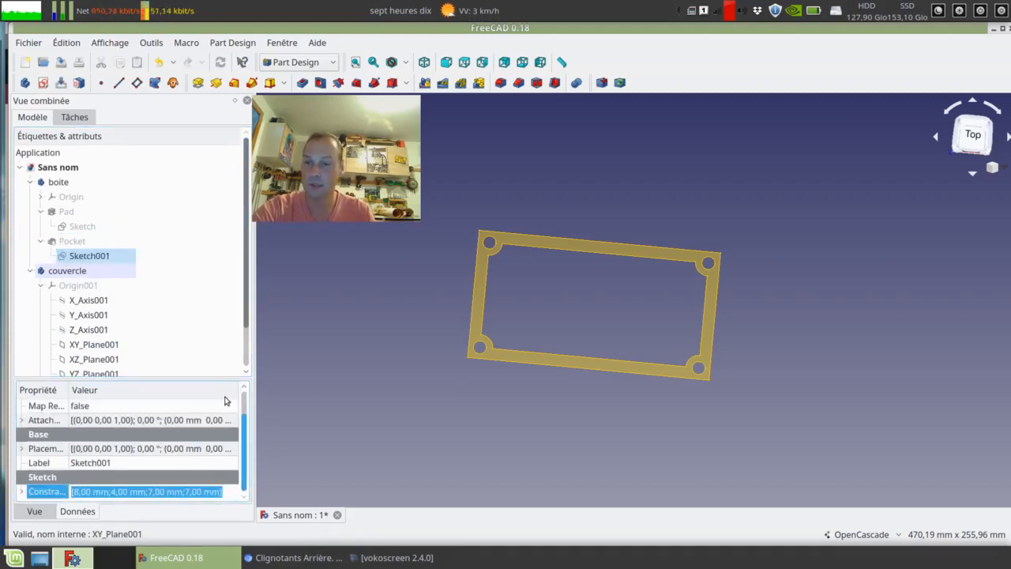
left_click(91, 255)
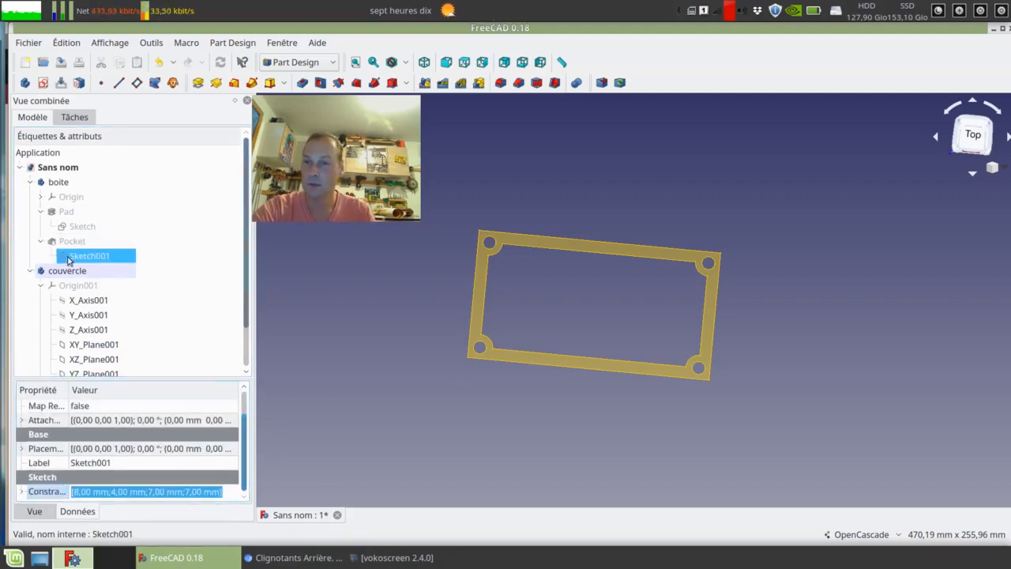
left_click(20, 493)
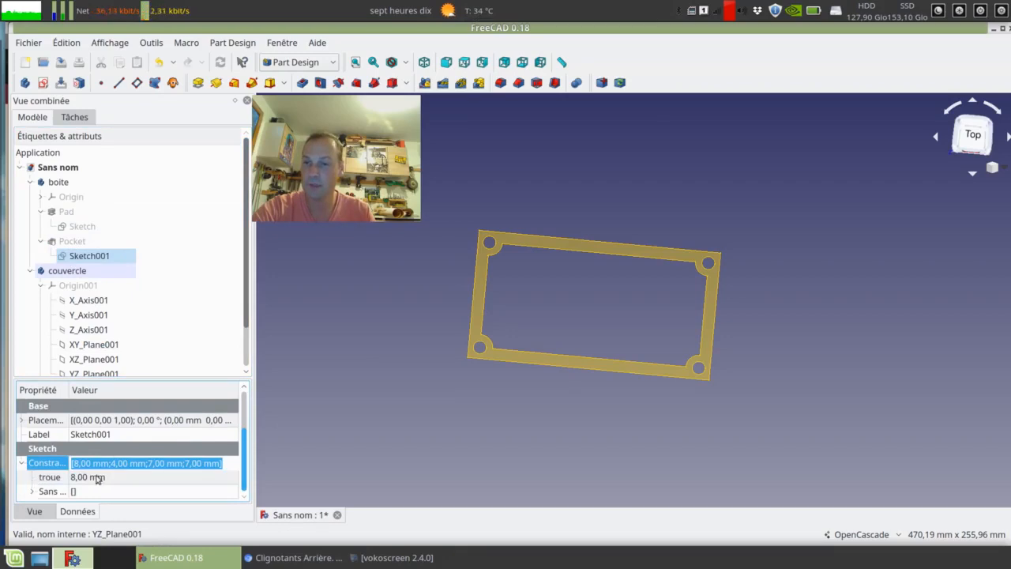
left_click(76, 479)
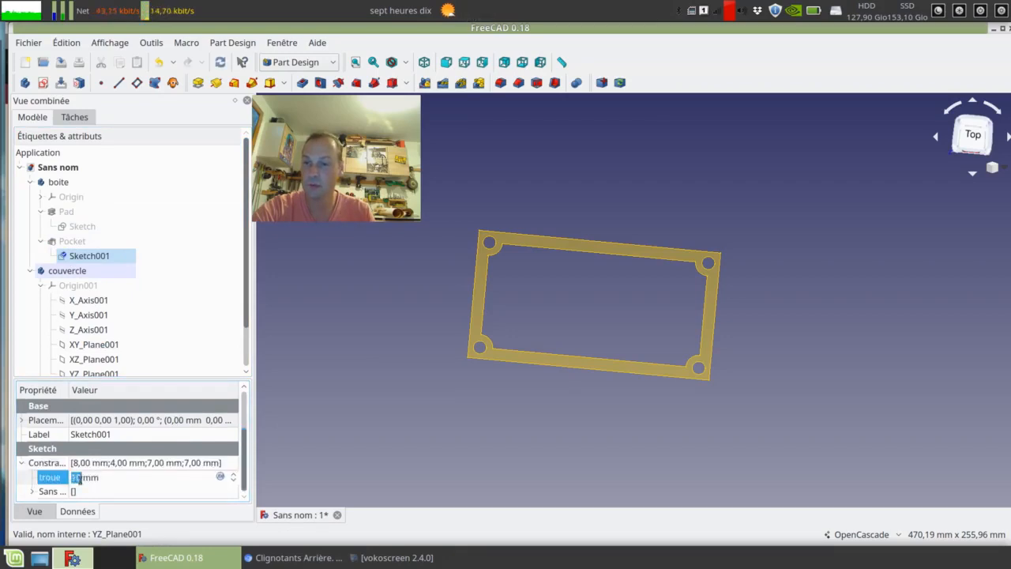
type("10")
key("Return")
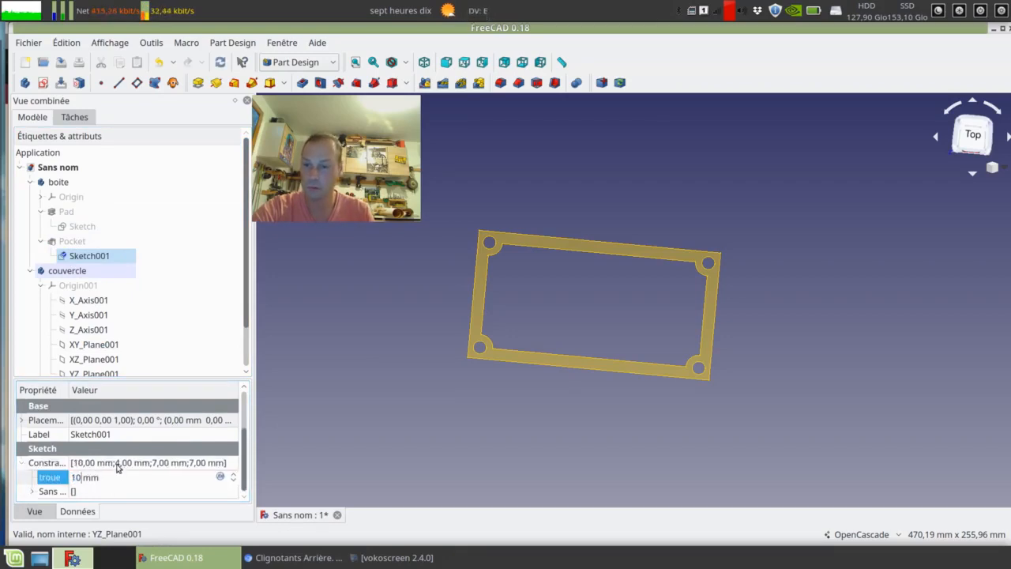
left_click(117, 464)
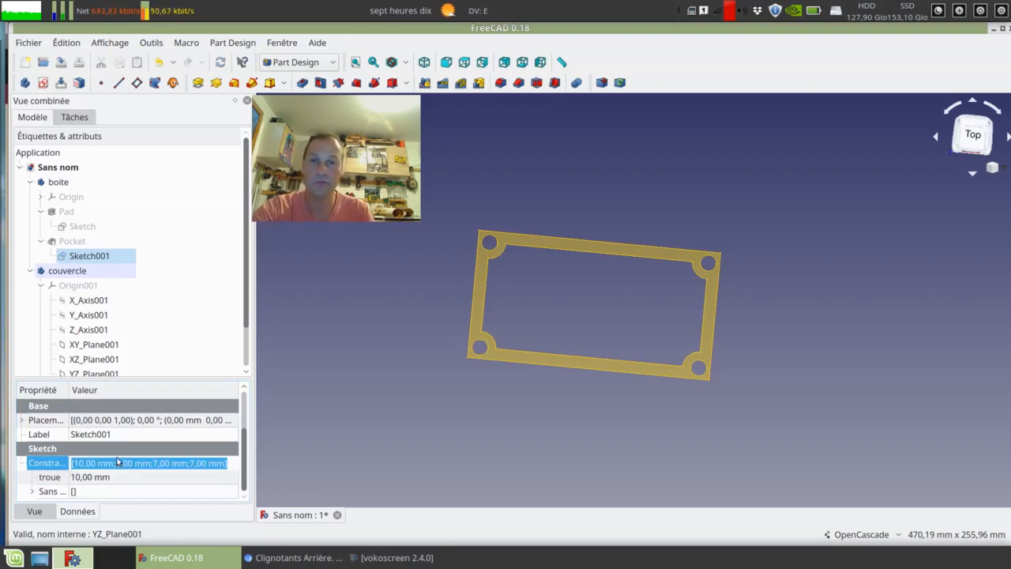
Step: Set Sketch001's troue constraint back to 8 mm
left_click(82, 479)
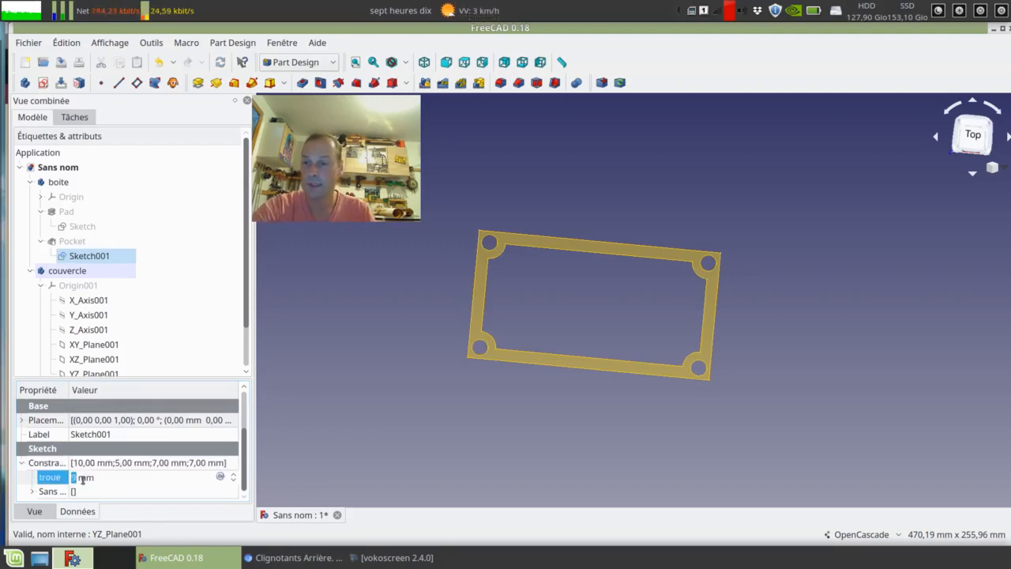
key("Return")
left_click(154, 462)
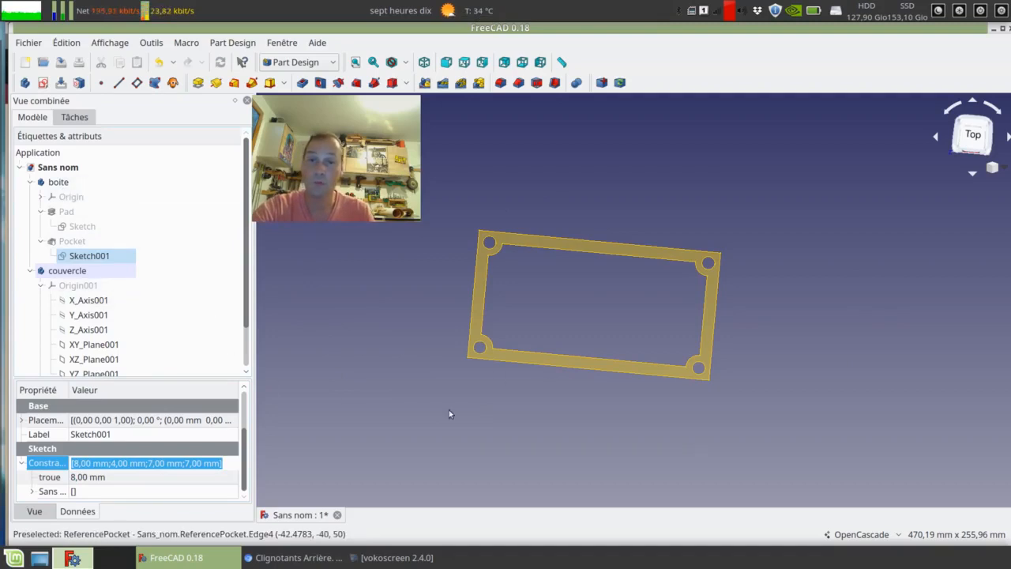
middle_click_drag(600, 418, 549, 385)
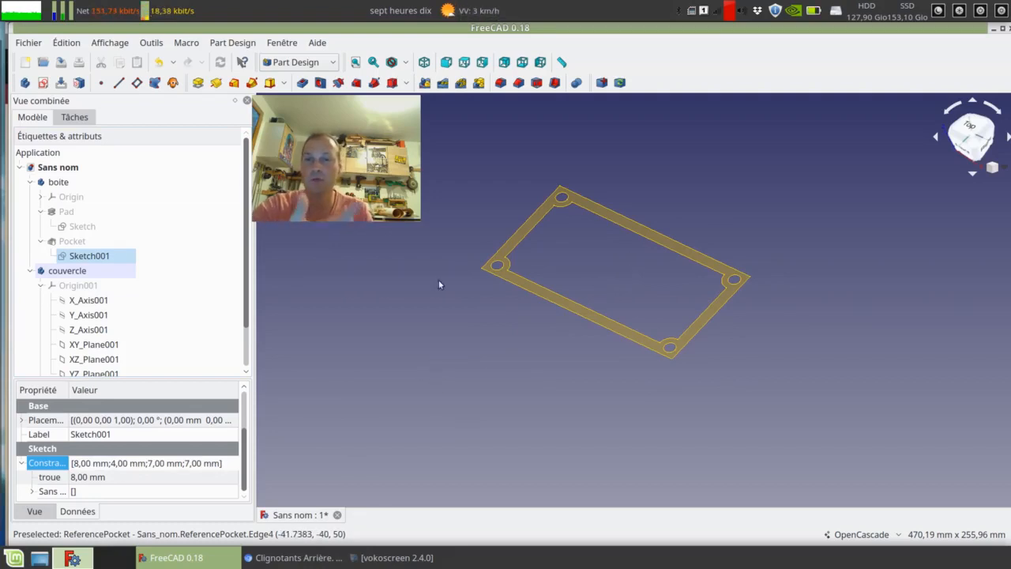
Step: Delete ReferencePocket and the DatumPlane from the couvercle body
scroll(193, 300, "down", 1)
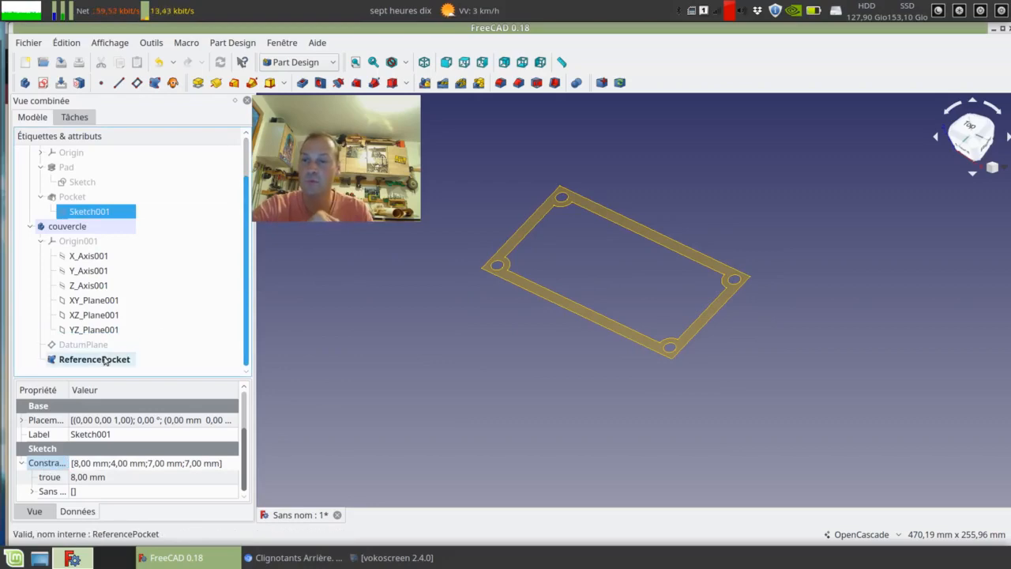
left_click(130, 360)
key("Delete")
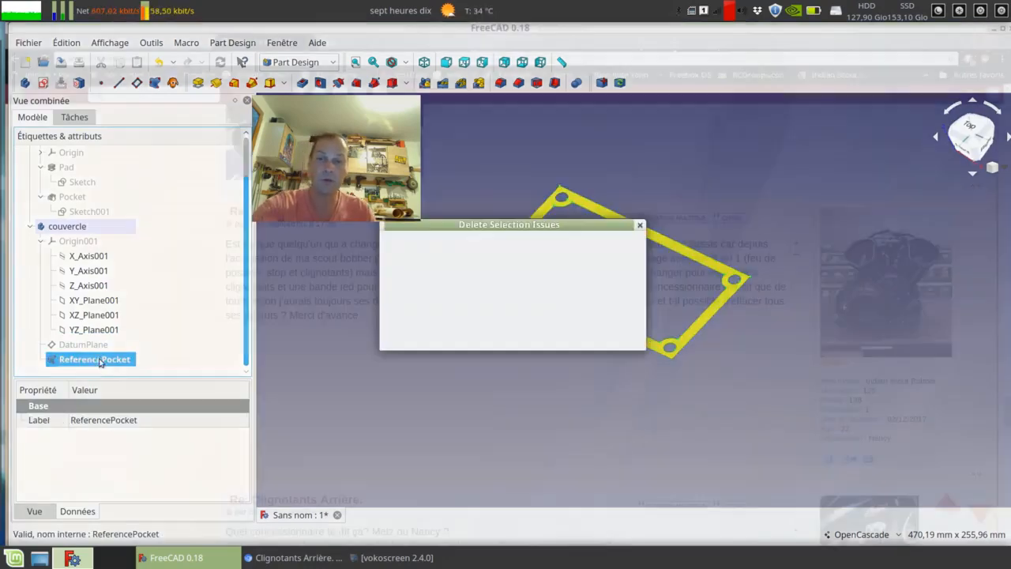
left_click(574, 334)
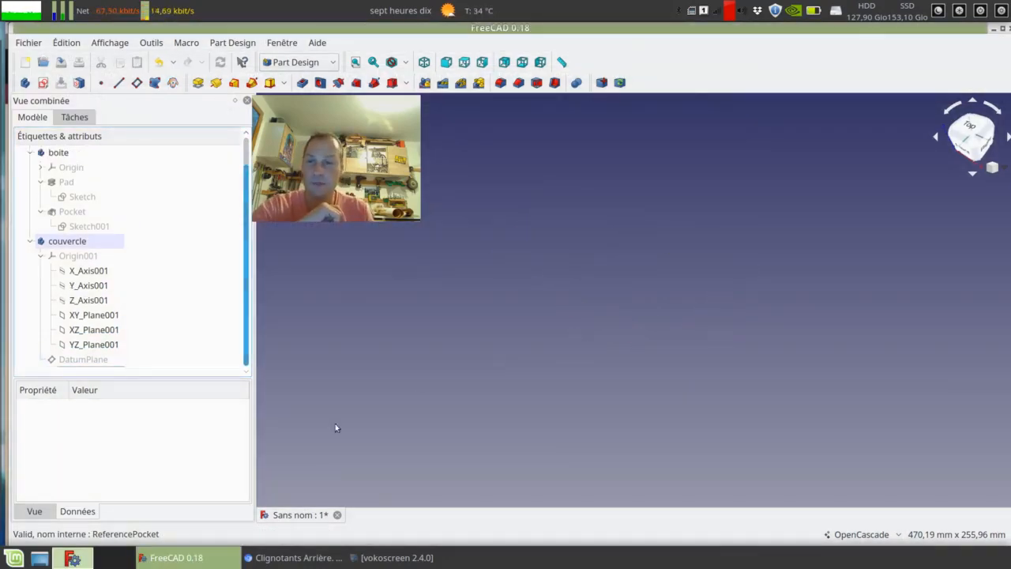
left_click(121, 360)
key("Delete")
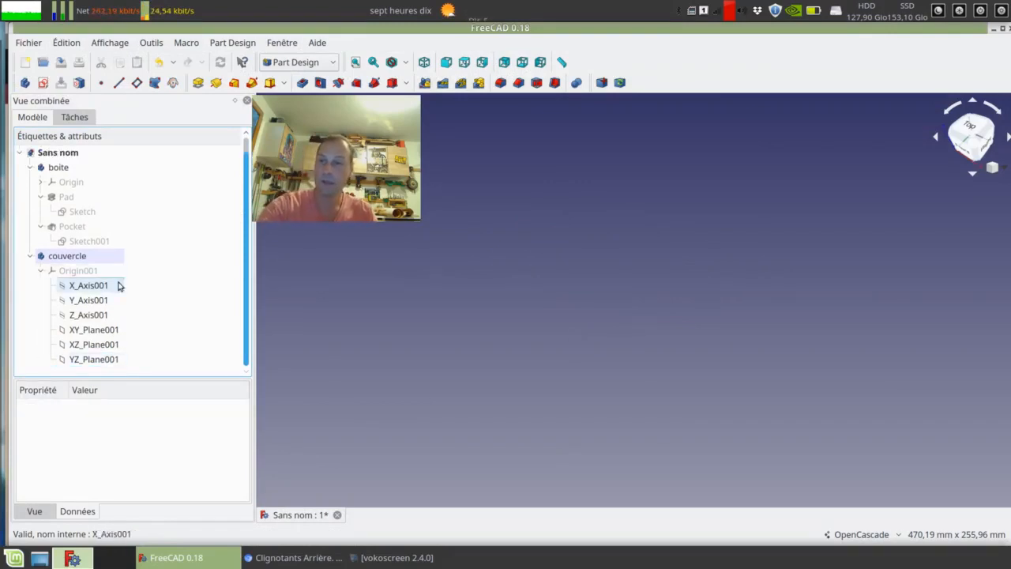
Step: Make the box's Pocket visible again
left_click(113, 227)
key("space")
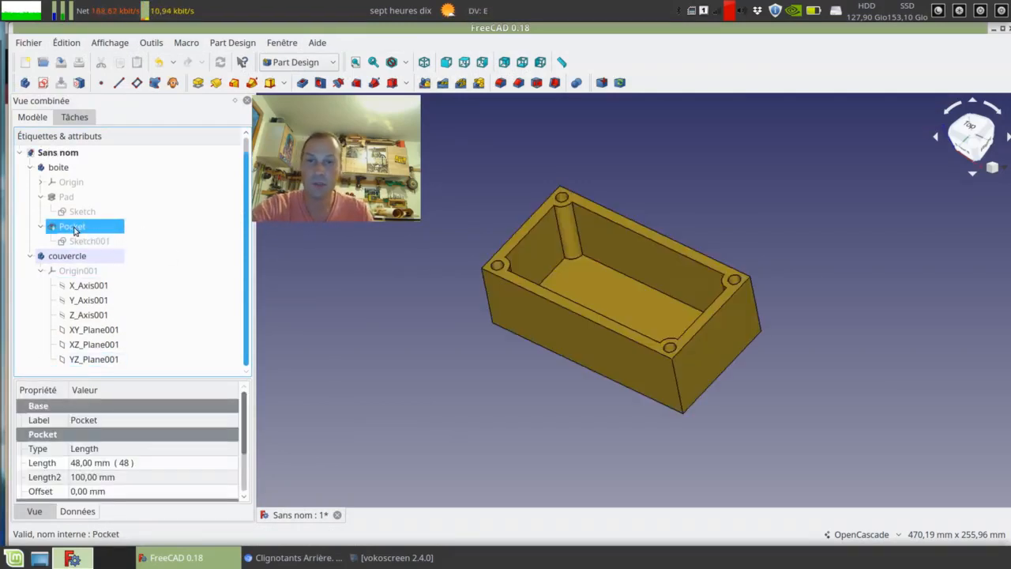
double_click(75, 230)
key("Escape")
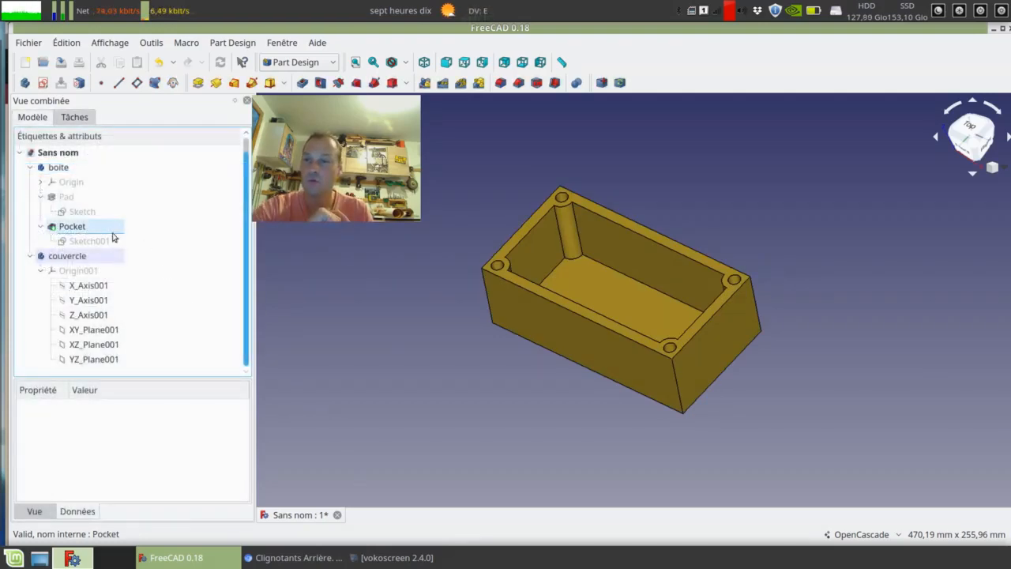
left_click(96, 231)
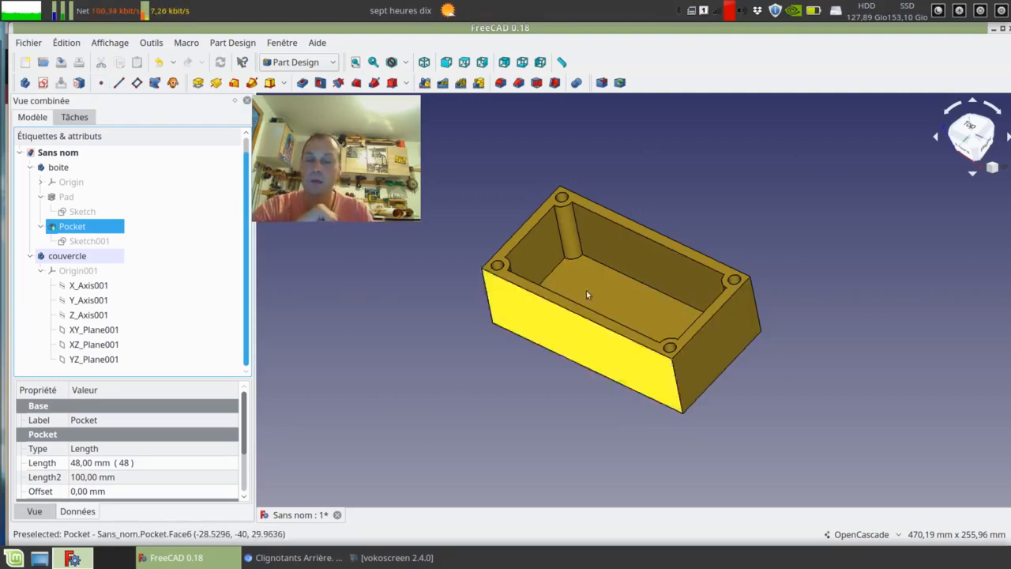
left_click(521, 277)
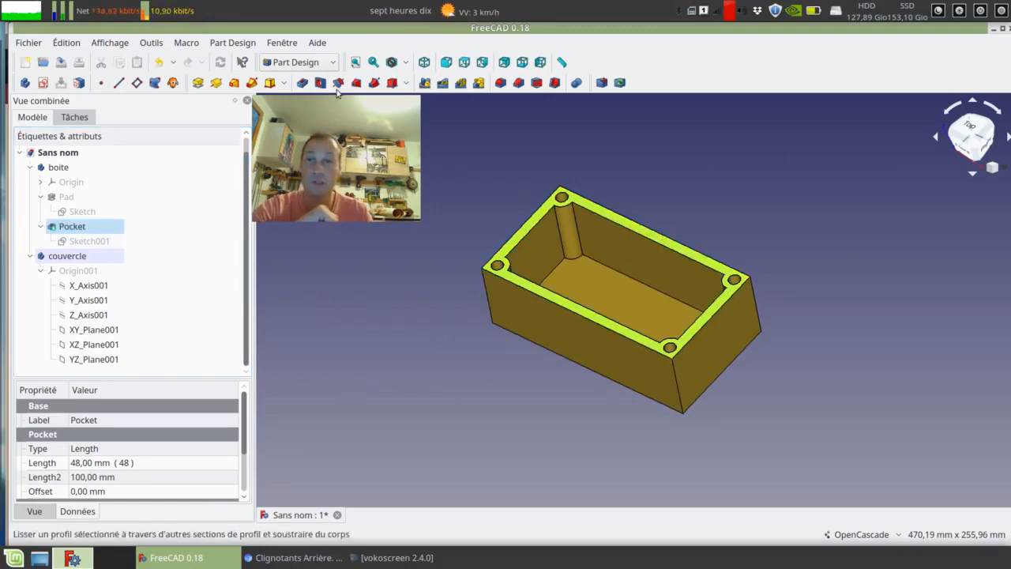
left_click(154, 84)
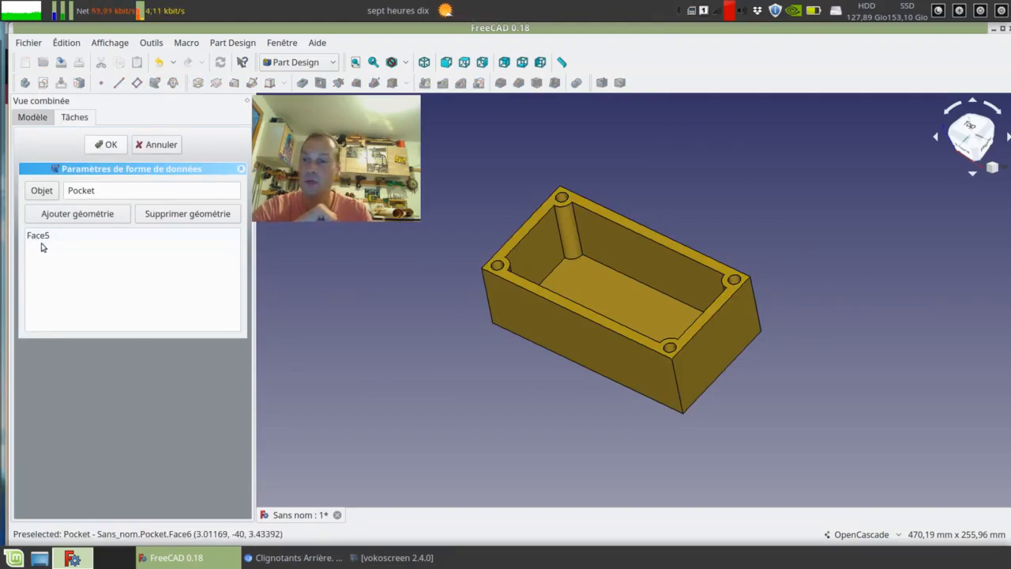
left_click(194, 234)
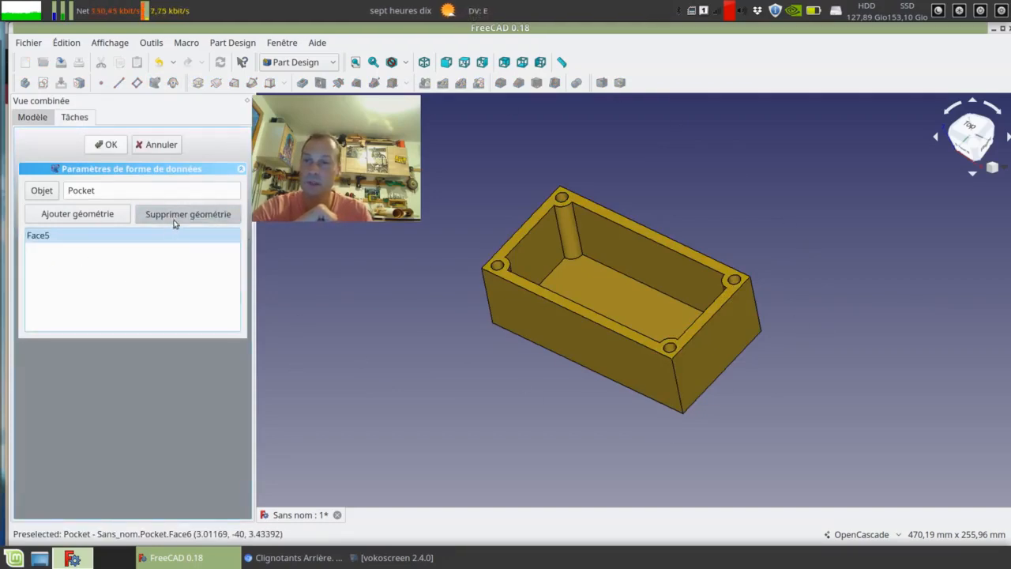
left_click(76, 238)
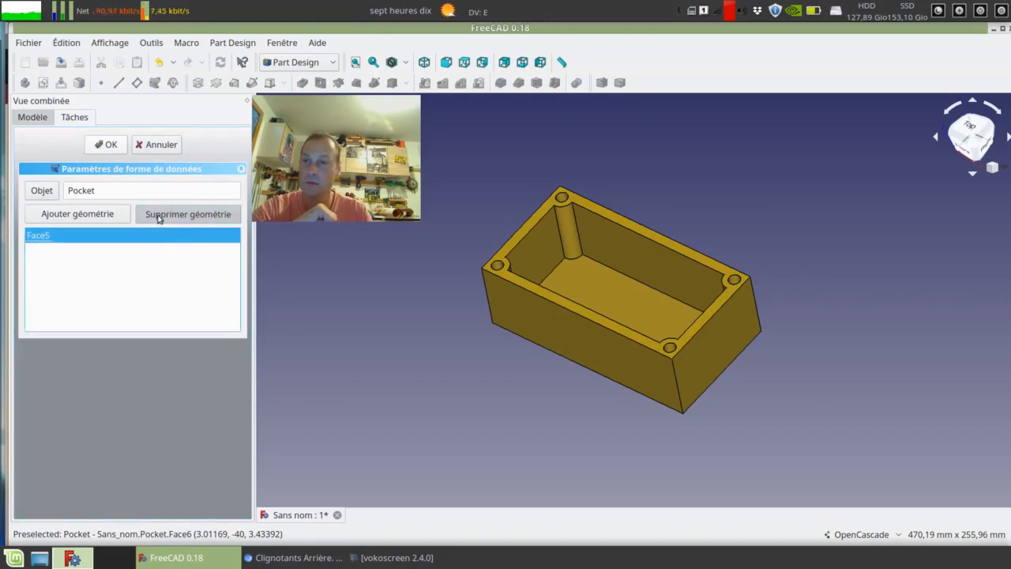
left_click(158, 216)
left_click(164, 146)
Step: Create a shape binder in the couvercle body referencing the whole Pocket object, with no individual faces listed
left_click(50, 223)
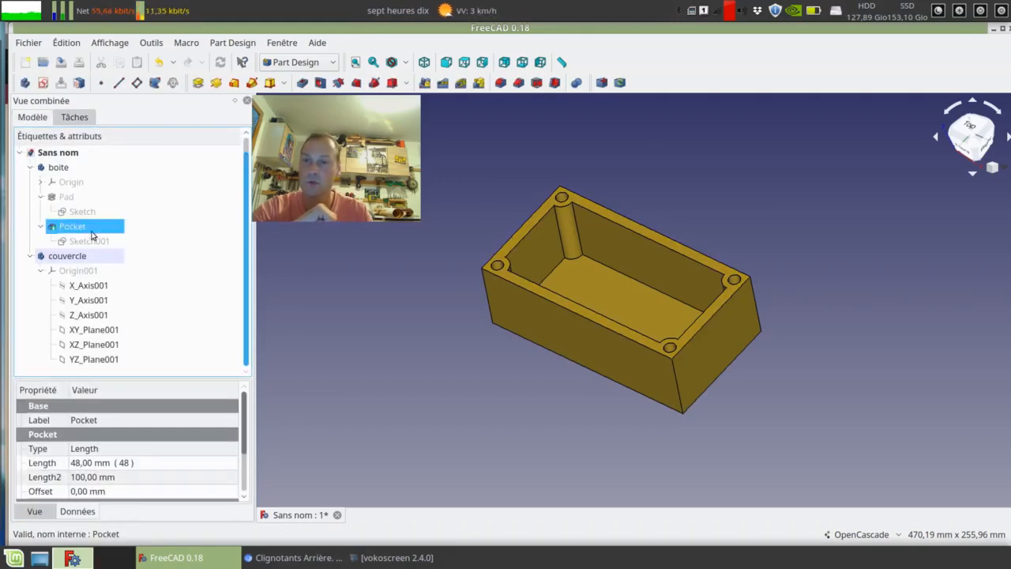
left_click(155, 82)
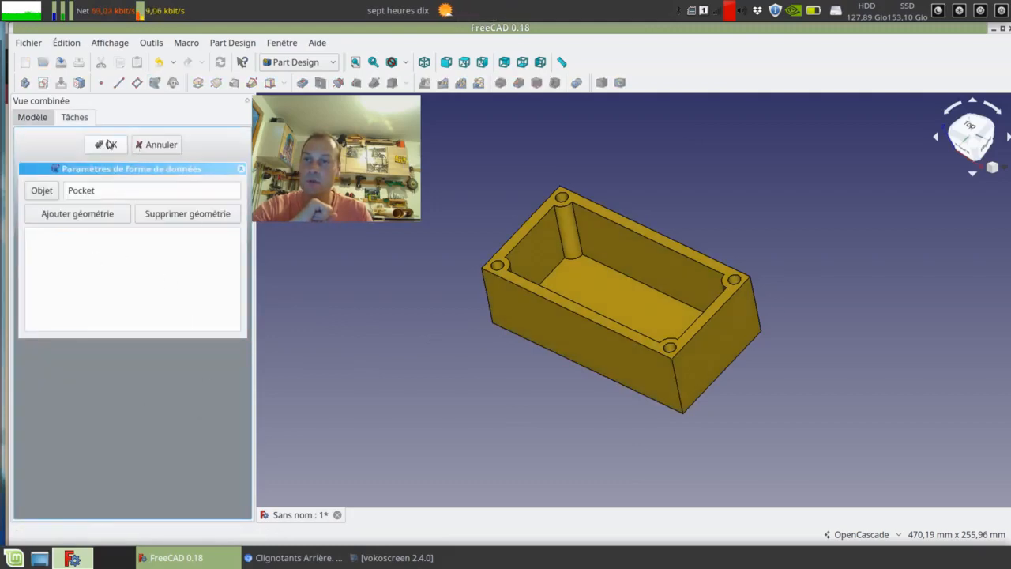
left_click(110, 145)
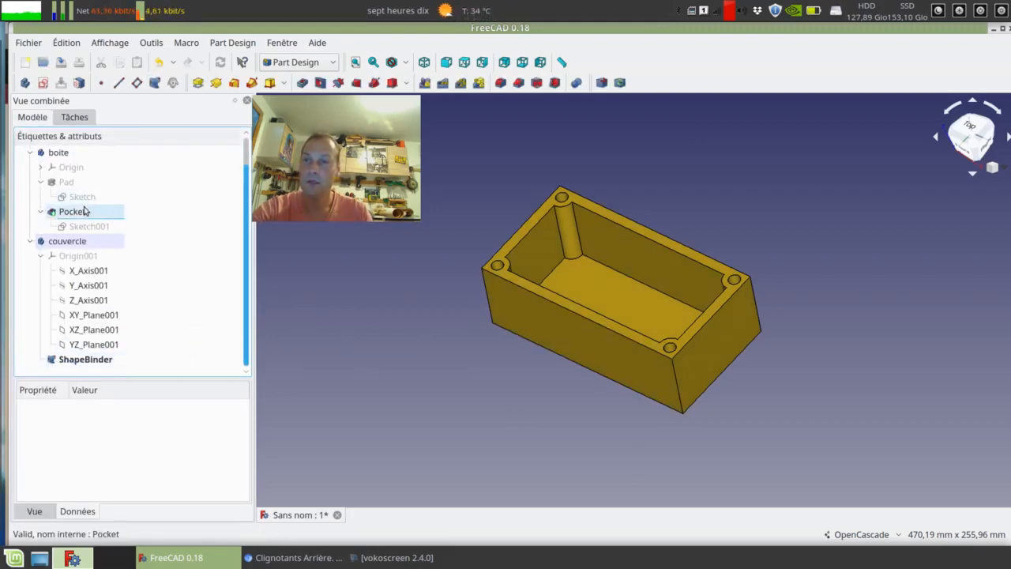
Step: Hide the box's Pocket and examine the couvercle's shape binder on its own
left_click(85, 211)
key("space")
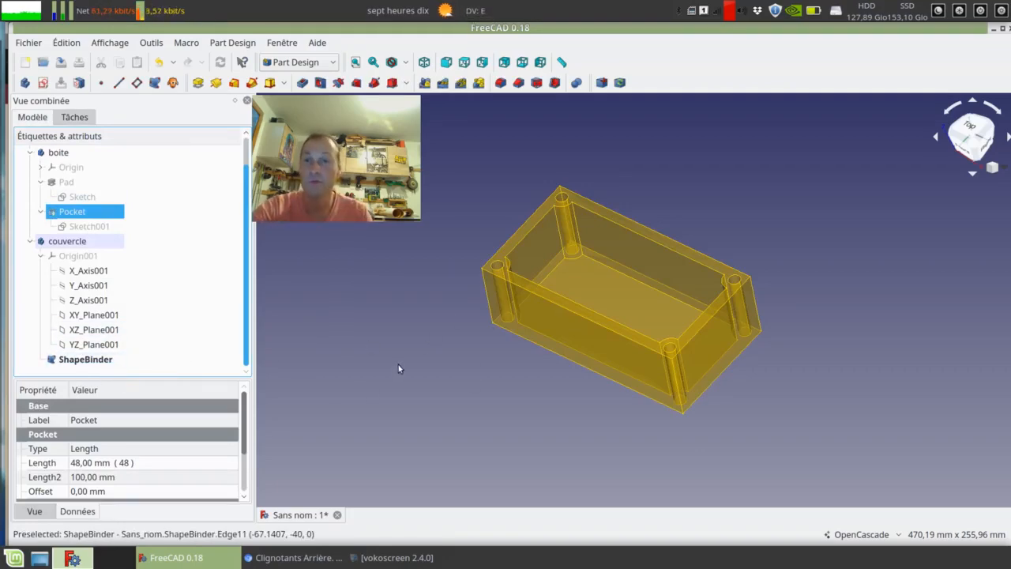
middle_click_drag(352, 312, 385, 311)
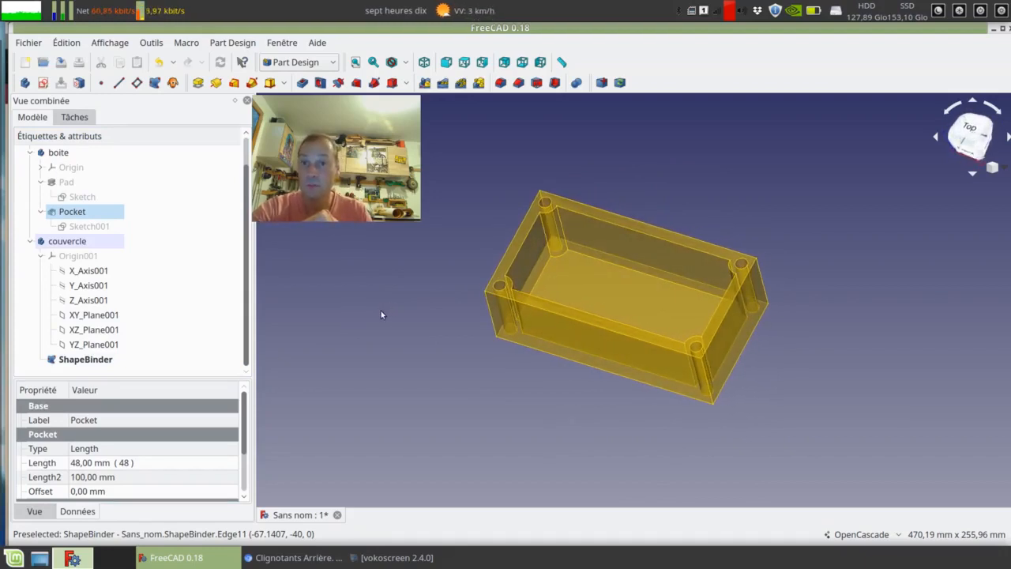
right_click(382, 315)
left_click(449, 251)
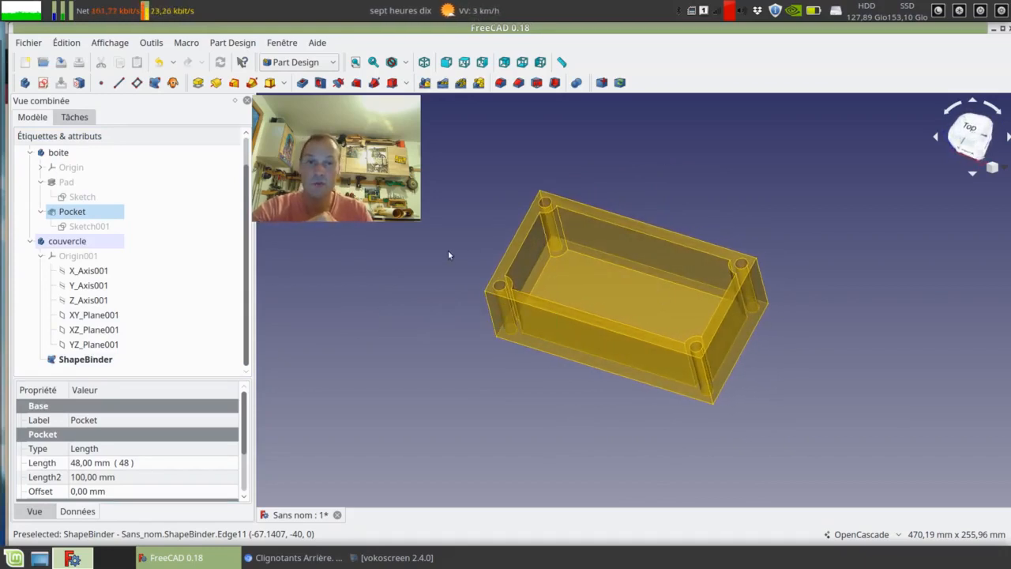
Step: Create a datum plane in the couvercle body attached to the shape binder's top rim face in plane-face mode, with zero offset
left_click(571, 206)
left_click(136, 82)
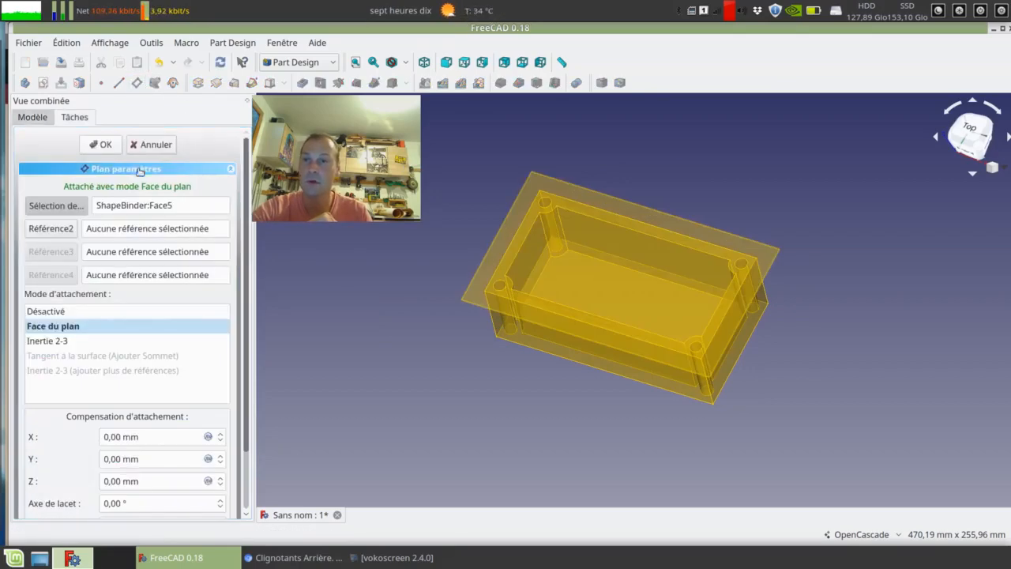
left_click(104, 147)
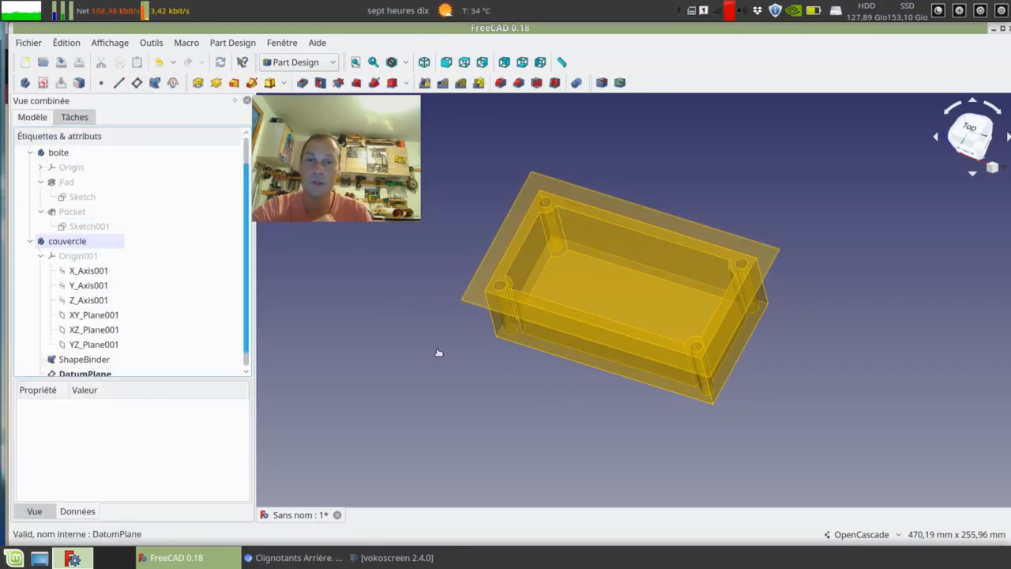
middle_click_drag(440, 352, 716, 332)
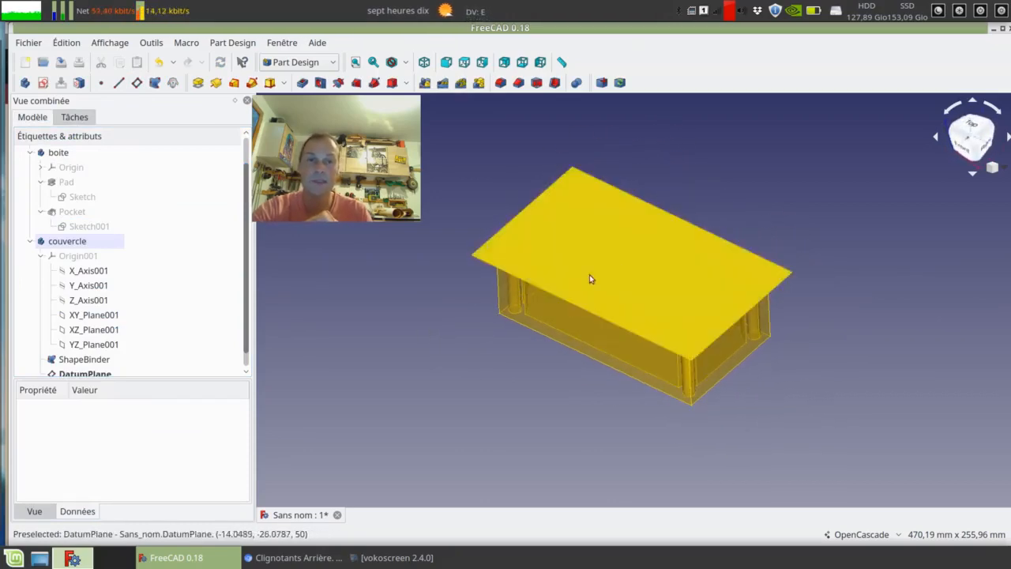
Step: Hide the datum plane to view the shape binder on its own
left_click(85, 373)
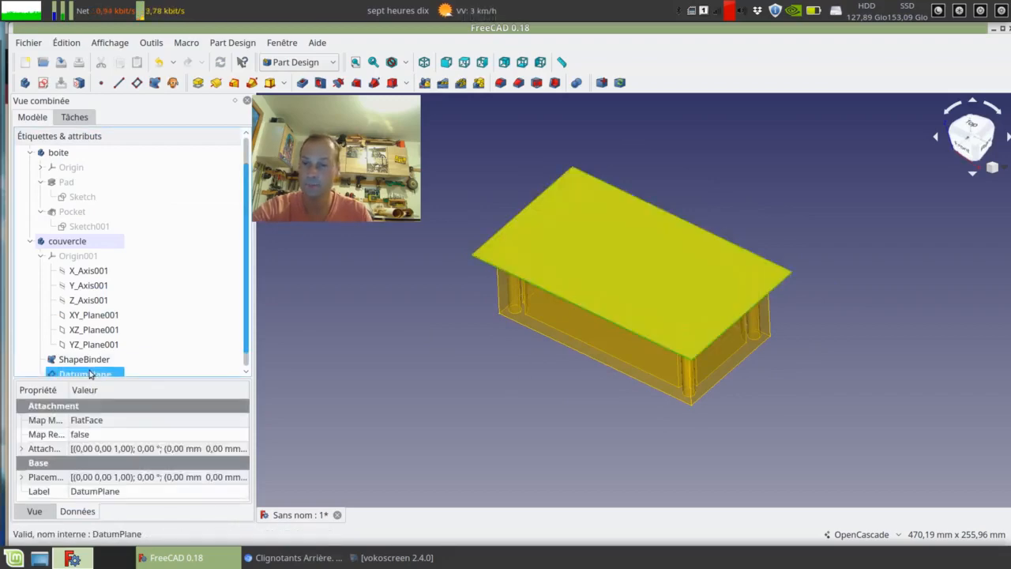
key("space")
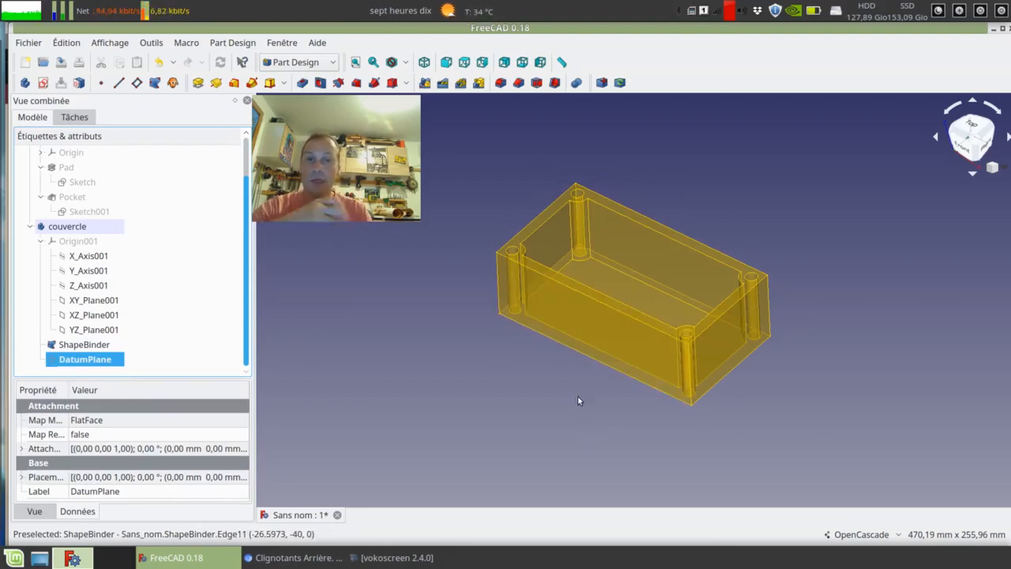
middle_click_drag(634, 368, 493, 320)
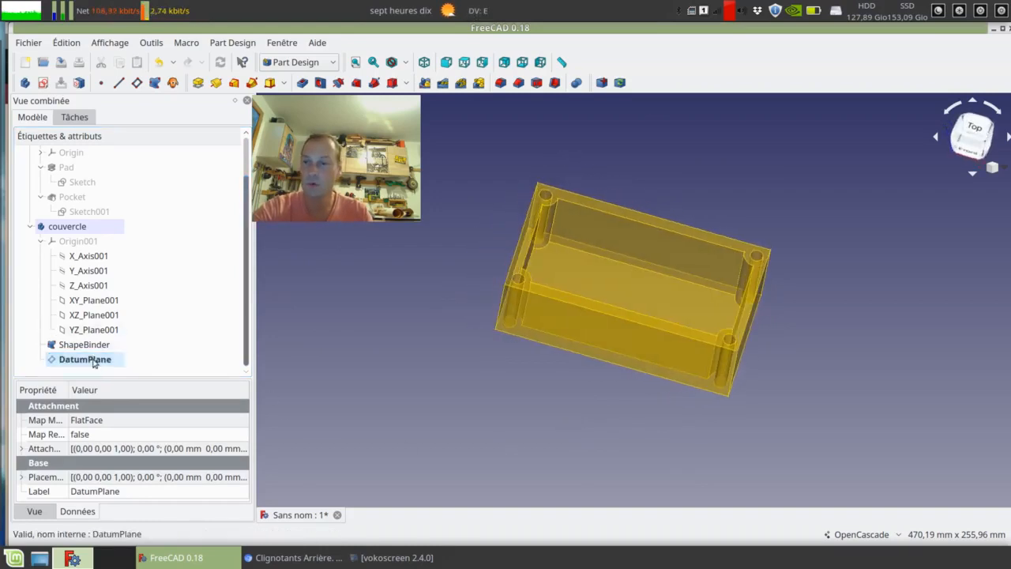
Step: Start a sketch in the couvercle body on the DatumPlane
left_click(167, 225)
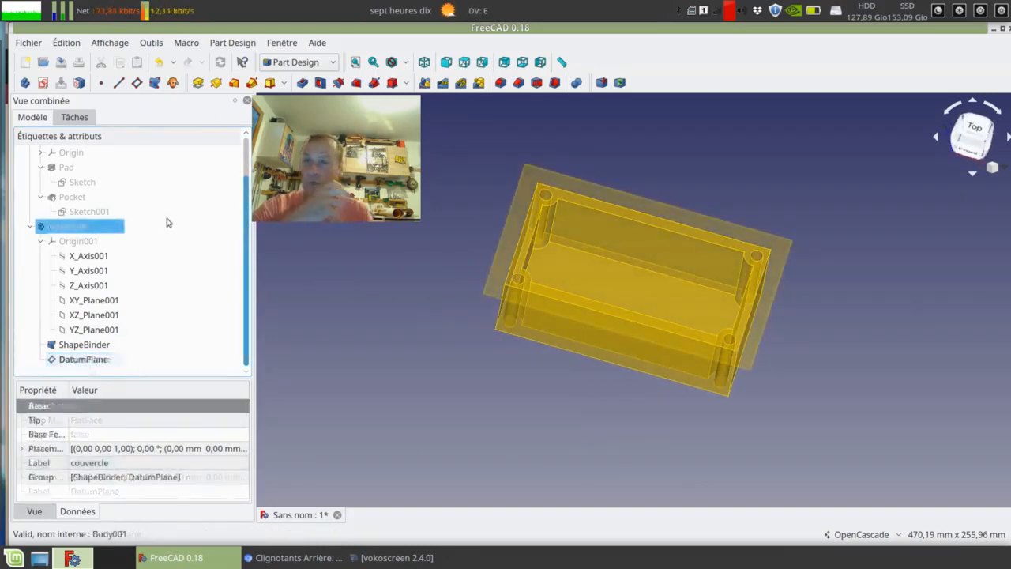
left_click(44, 84)
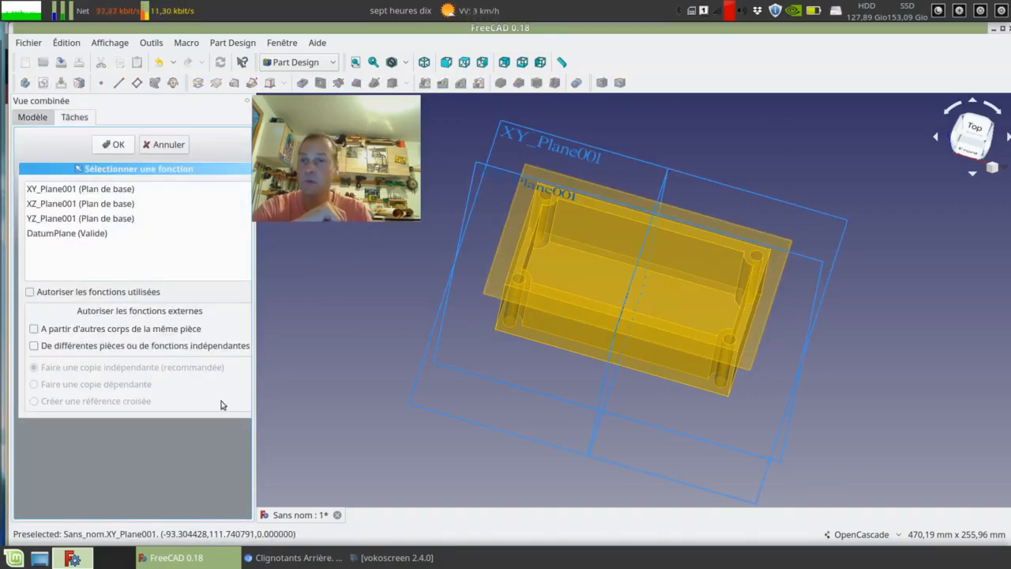
left_click(55, 234)
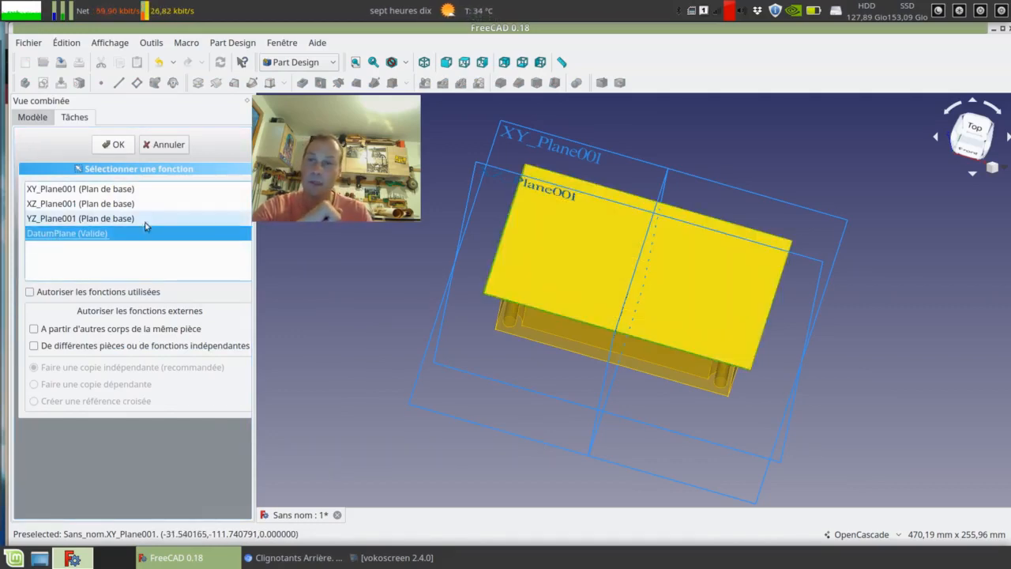
left_click(113, 143)
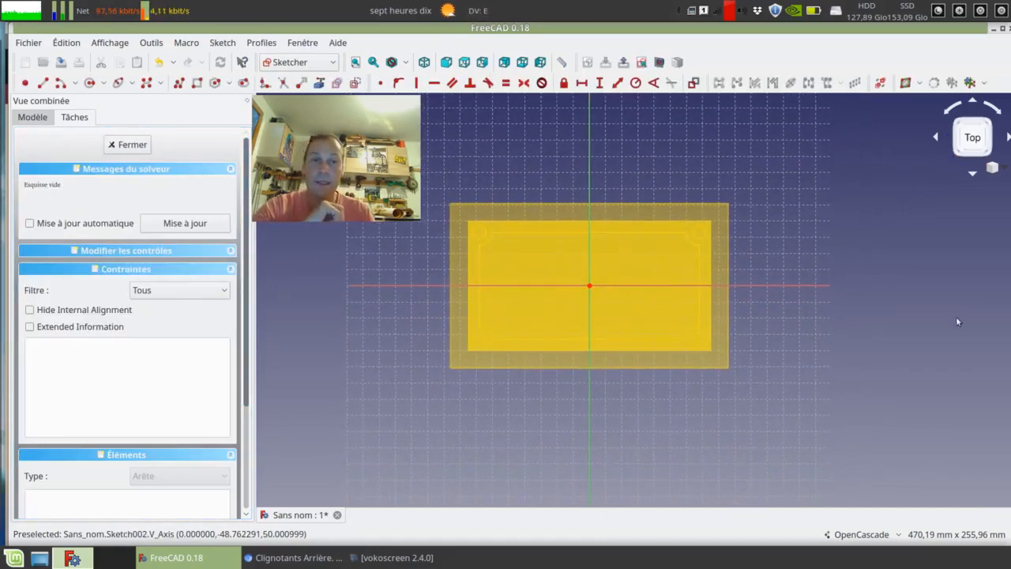
Step: Hide the DatumPlane while the sketch is open so the shape binder's rim can be picked
left_click(33, 117)
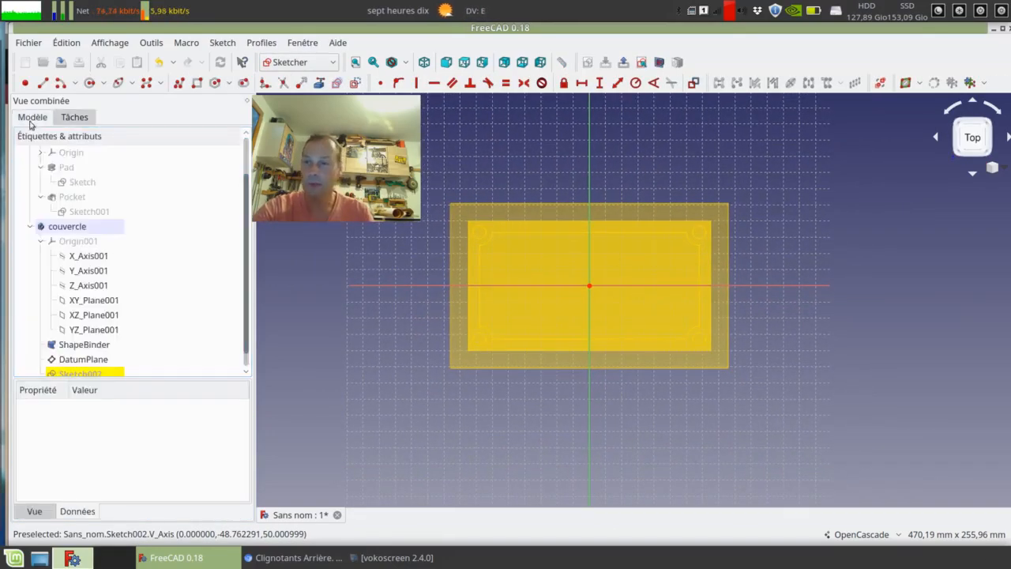
left_click(108, 345)
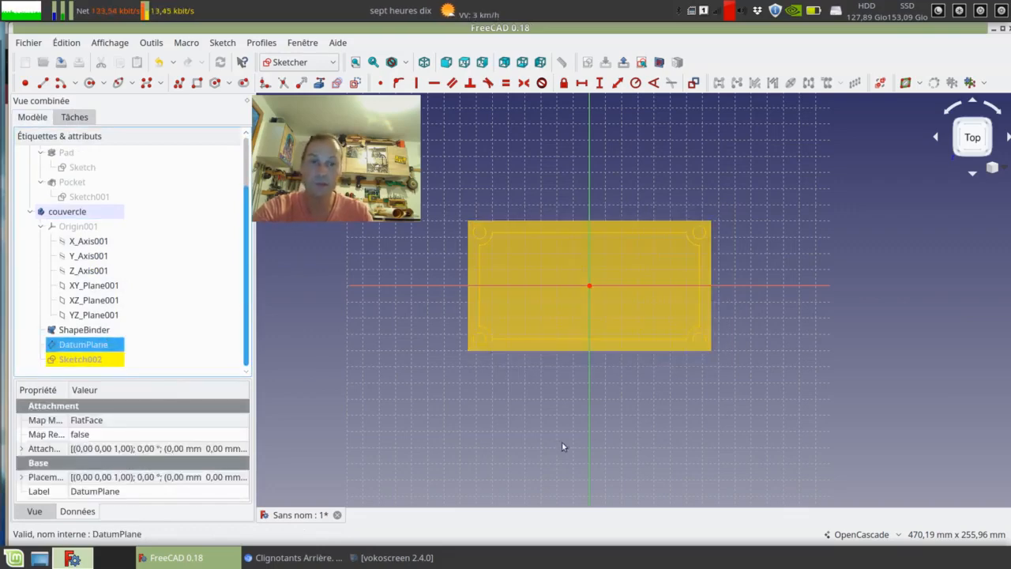
scroll(598, 398, "up", 4)
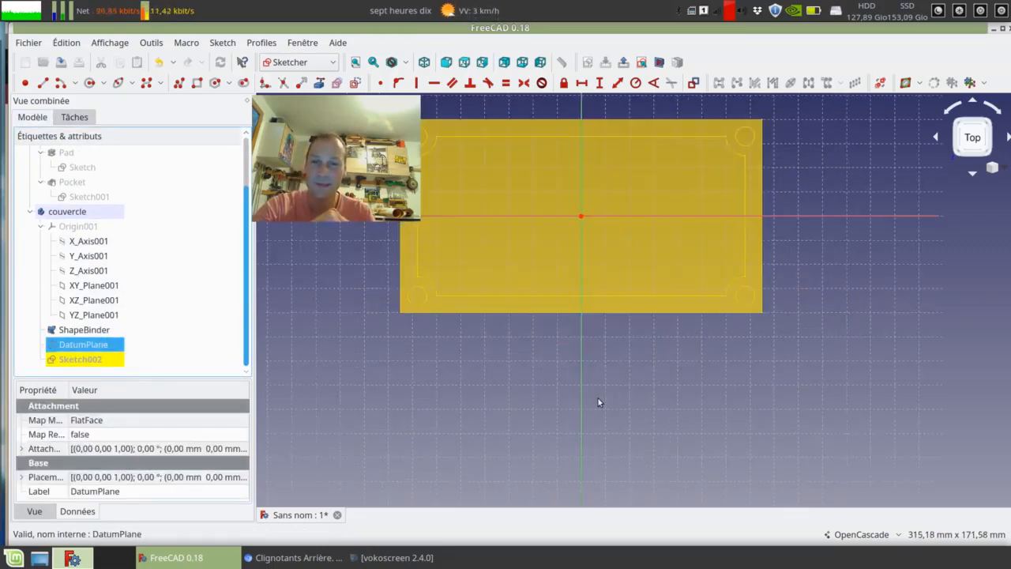
mouse_move(579, 343)
middle_mouse_down()
mouse_move(685, 499)
mouse_move(680, 527)
mouse_move(692, 551)
mouse_move(722, 537)
middle_mouse_up()
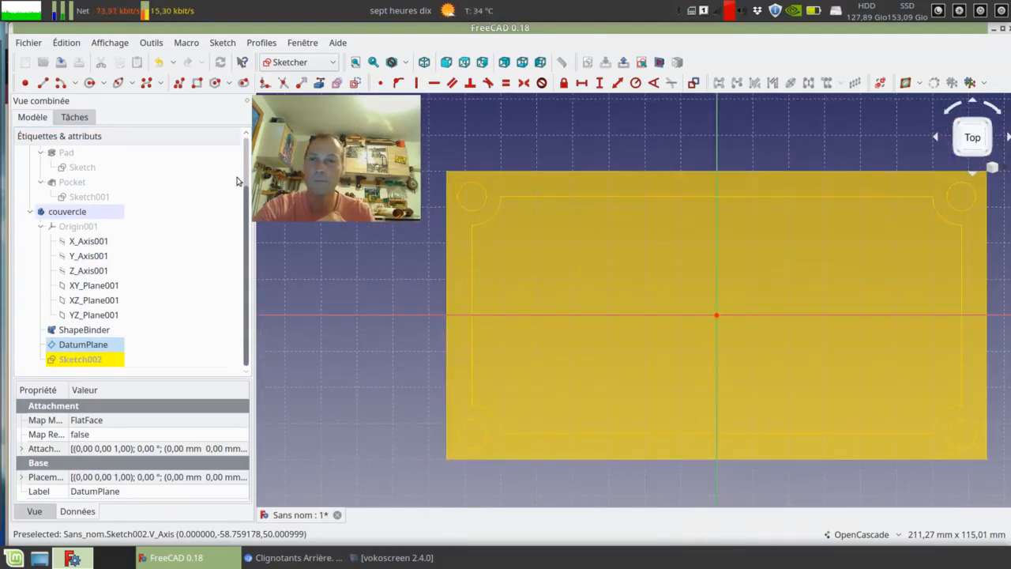
Step: Import the shape binder's outer rim edges into the lid sketch as external geometry
left_click(321, 83)
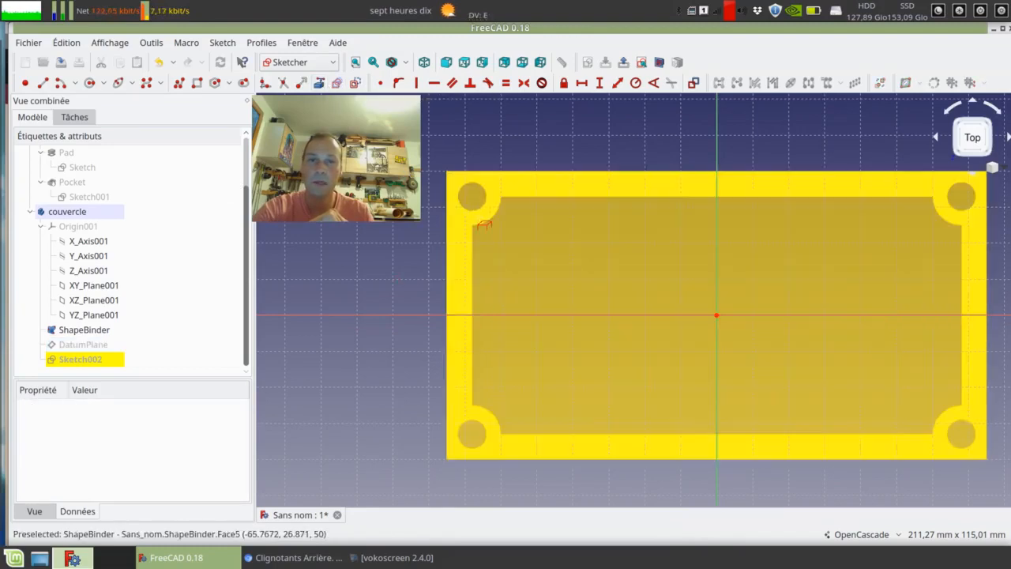
left_click(478, 210)
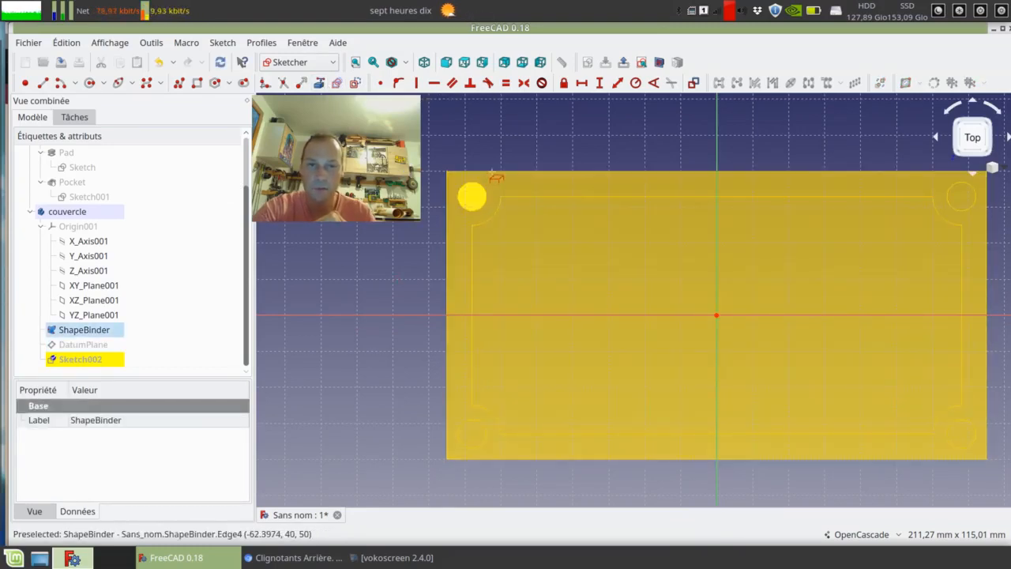
left_click(504, 196)
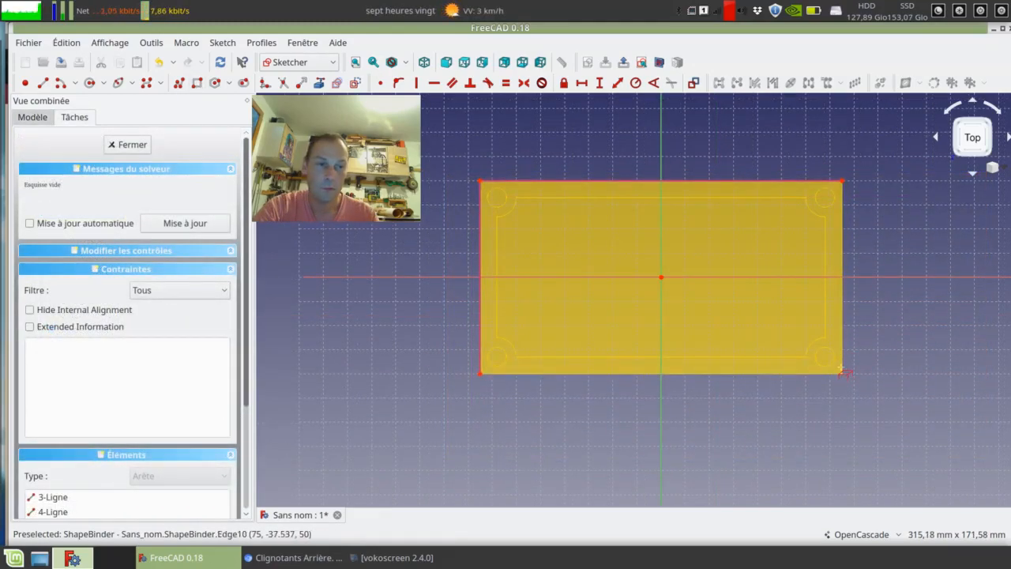
Step: Draw a rectangle between opposite corners of the imported outer rim and close the sketch
left_click(197, 82)
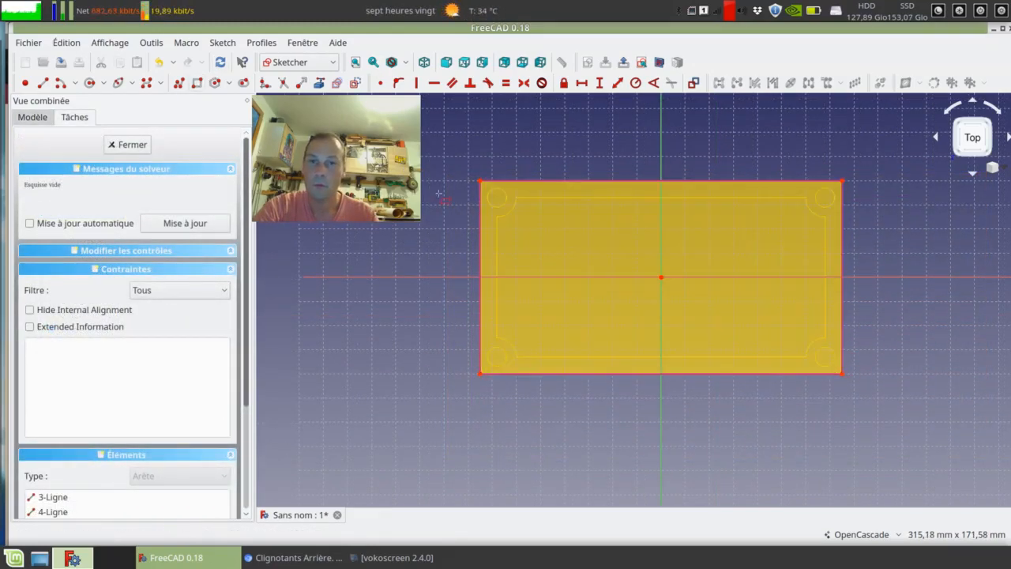
left_click(480, 181)
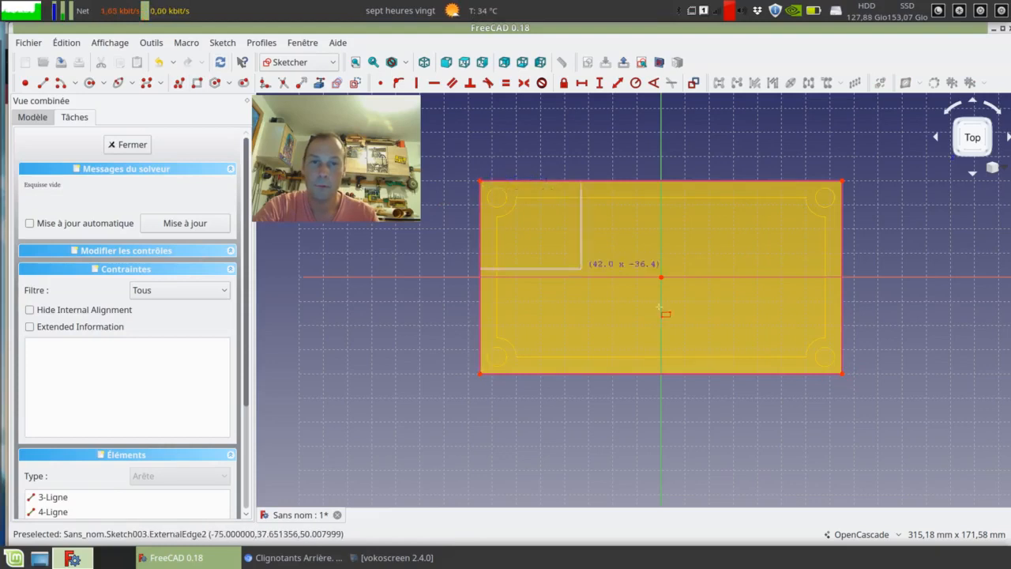
left_click(858, 375)
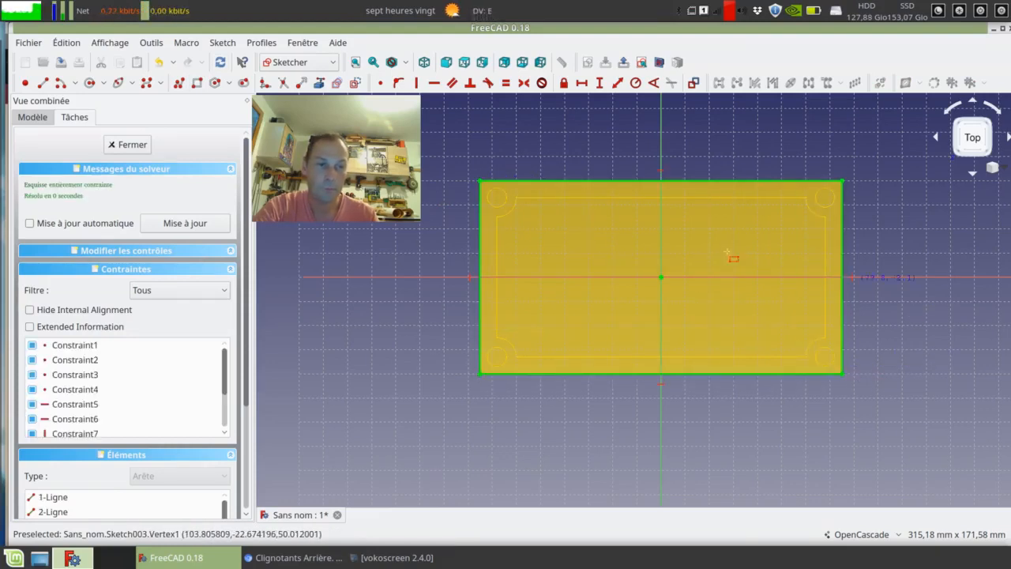
left_click(129, 146)
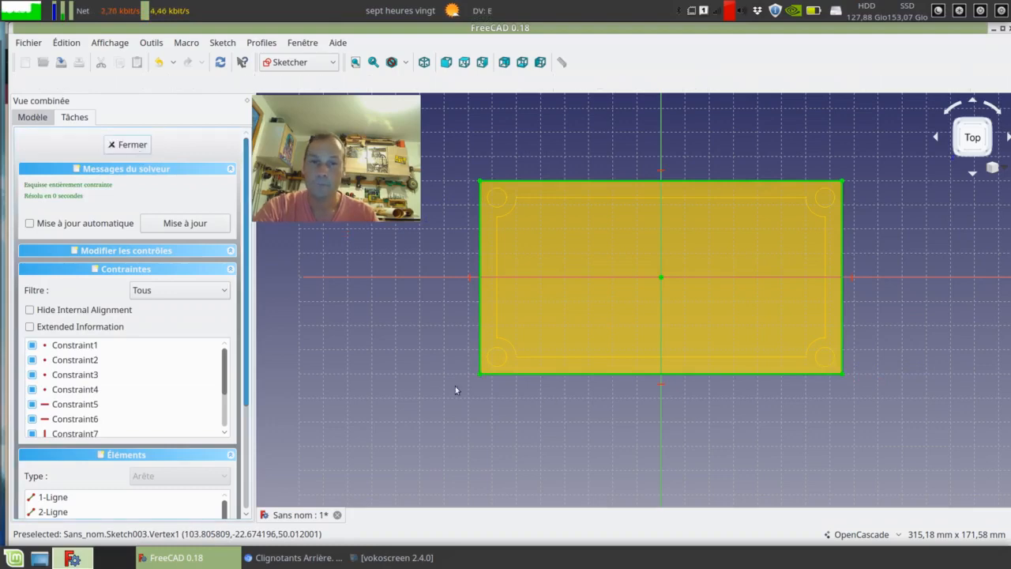
Step: Pad the lid's rectangle sketch 14 mm upward from the box's rim
middle_click_drag(376, 331, 379, 355)
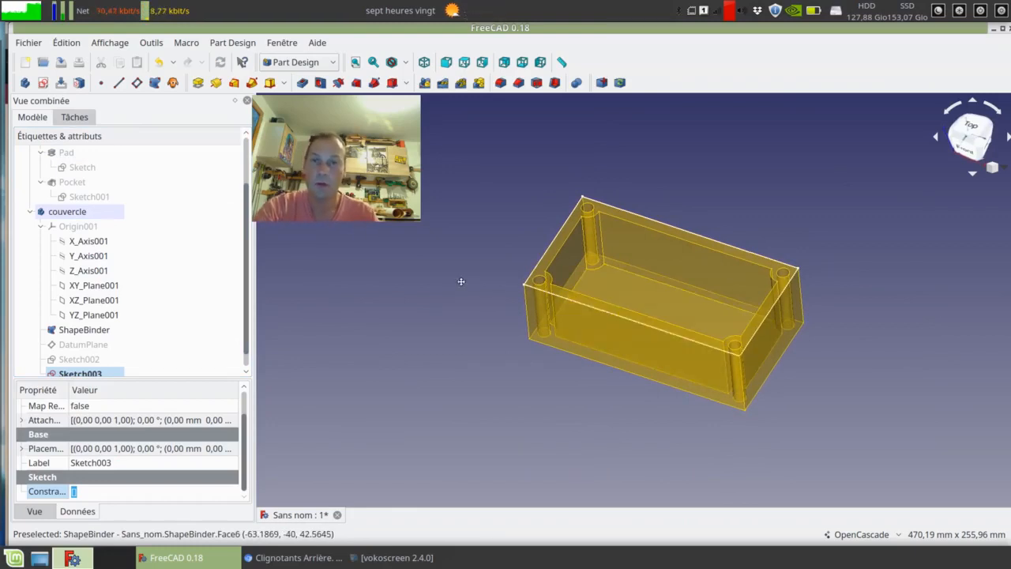
middle_click_drag(459, 277, 455, 273)
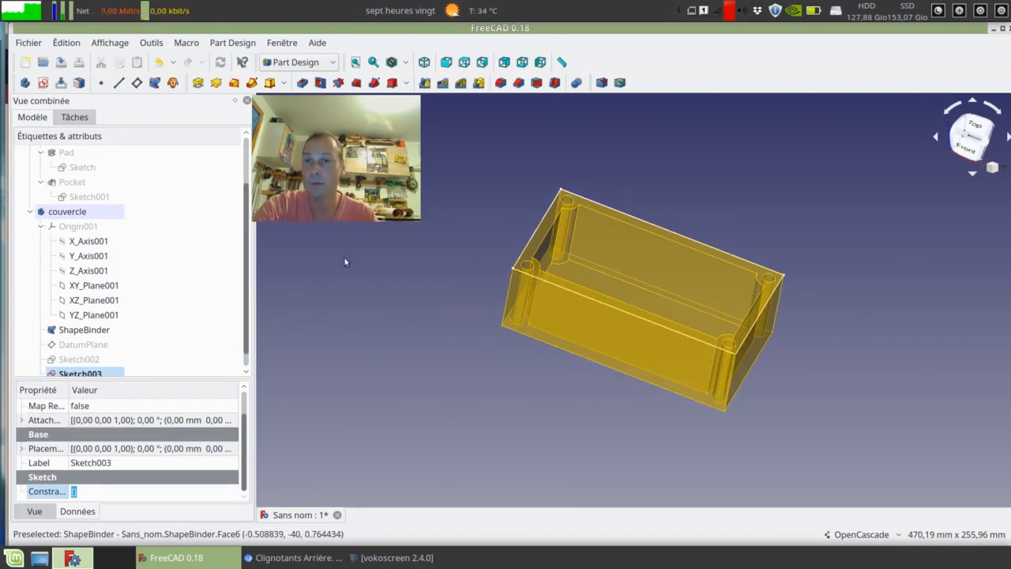
left_click(198, 82)
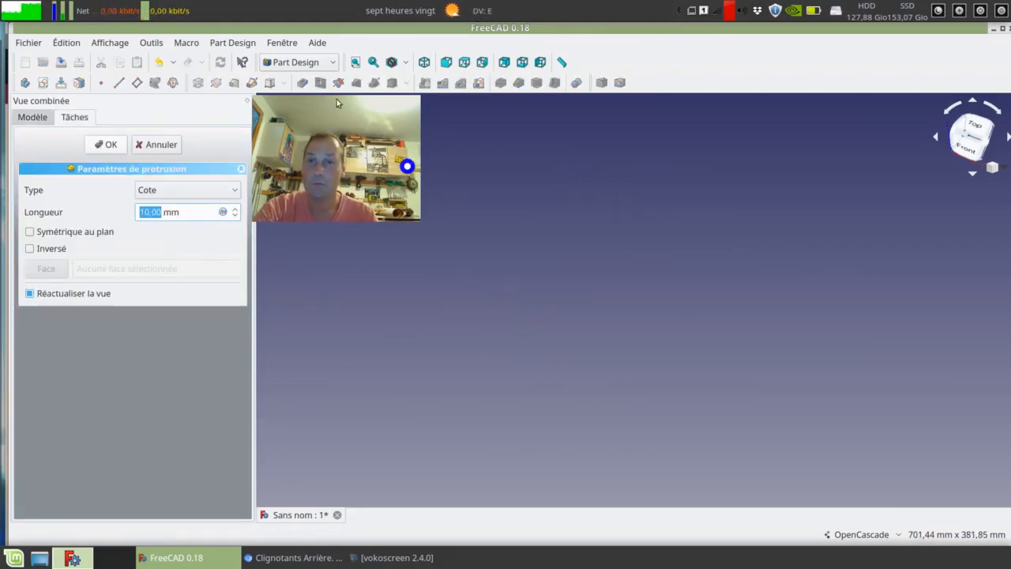
left_click(425, 62)
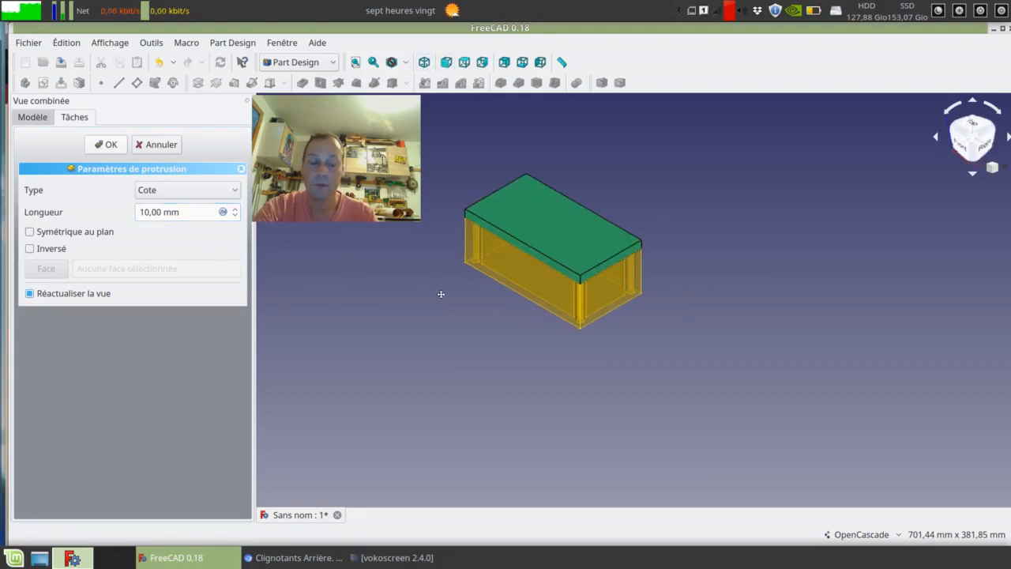
middle_click_drag(440, 293, 489, 342)
scroll(489, 342, "up", 5)
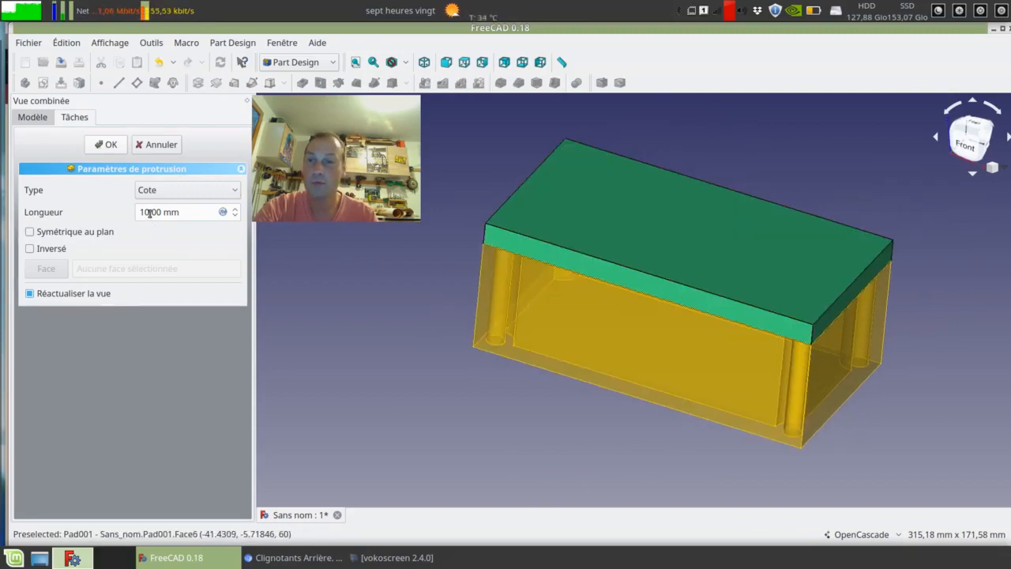
scroll(149, 214, "up", 4)
scroll(149, 214, "down", 1)
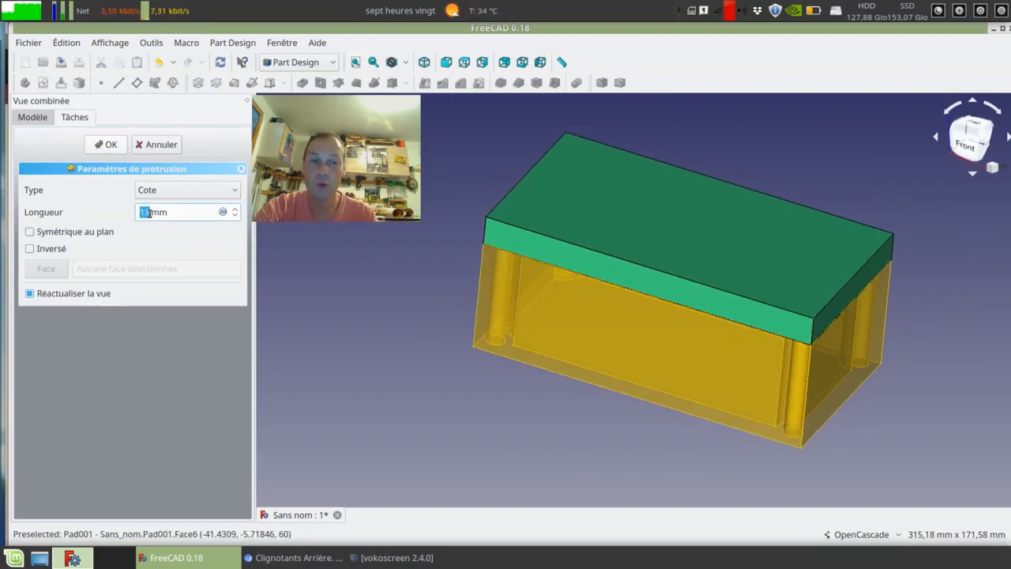
left_click(108, 148)
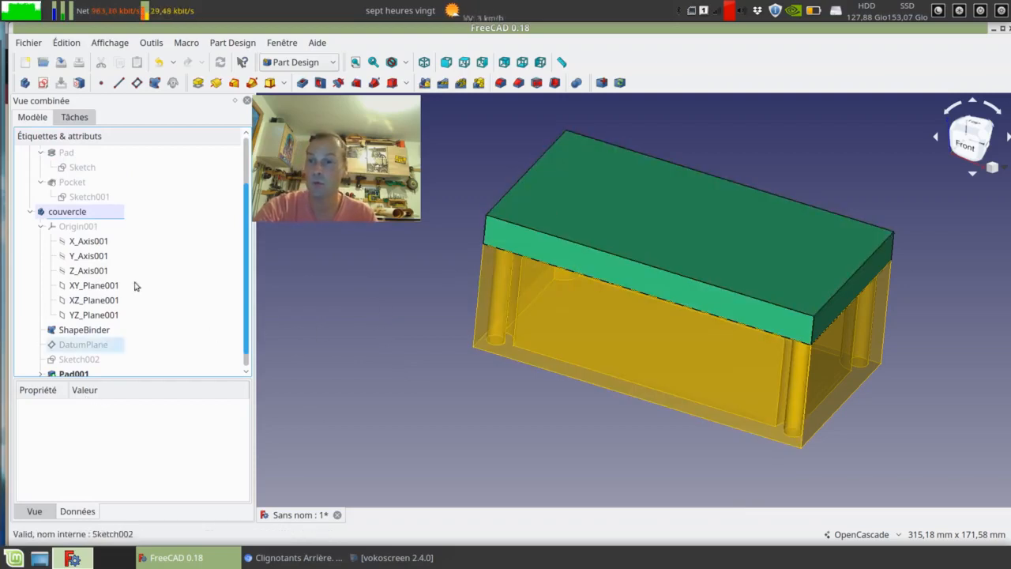
Step: Compare the lid over the box's solid Pocket and over the shape binder by switching their visibility
scroll(146, 295, "down", 1)
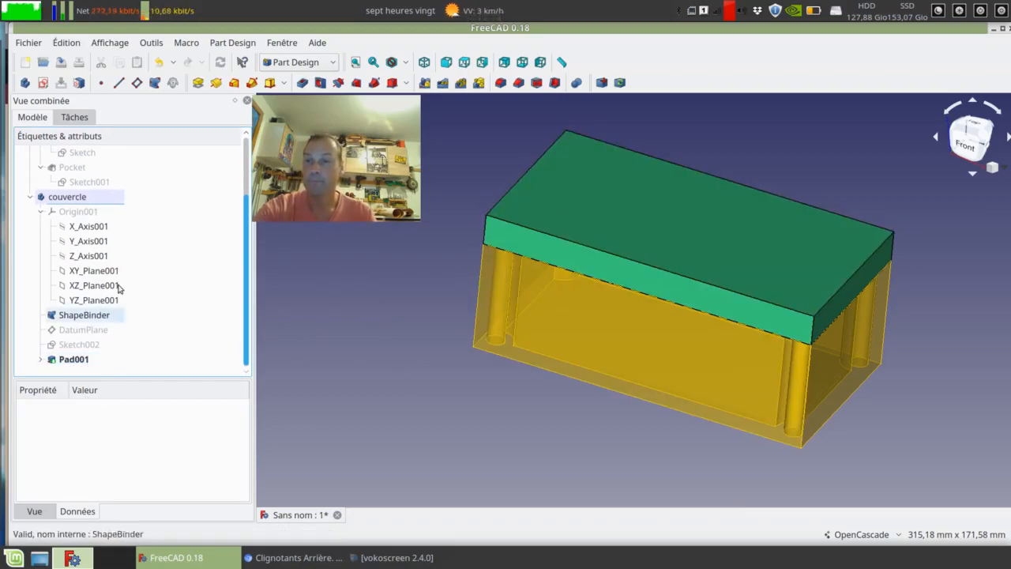
left_click(106, 316)
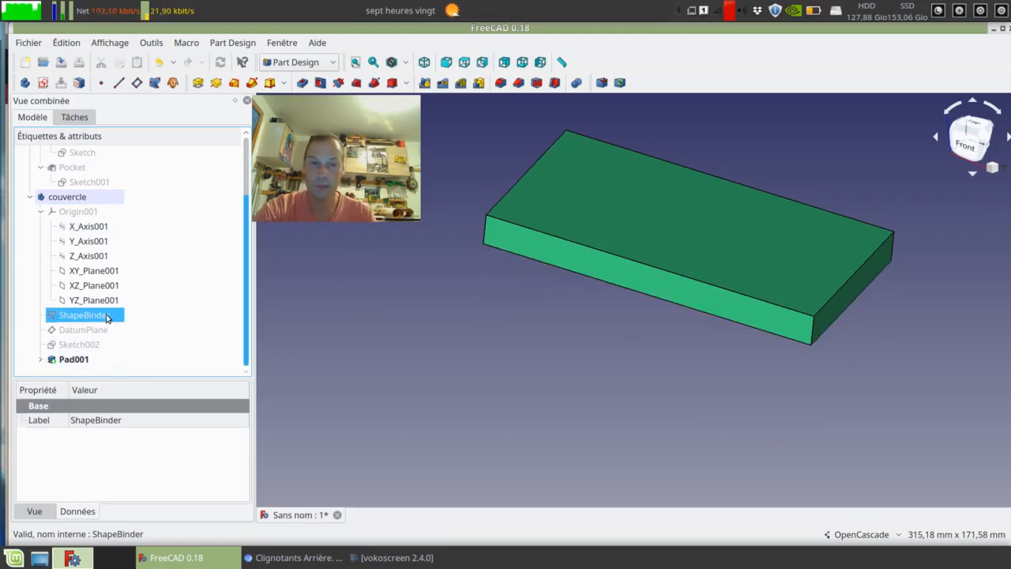
left_click(83, 167)
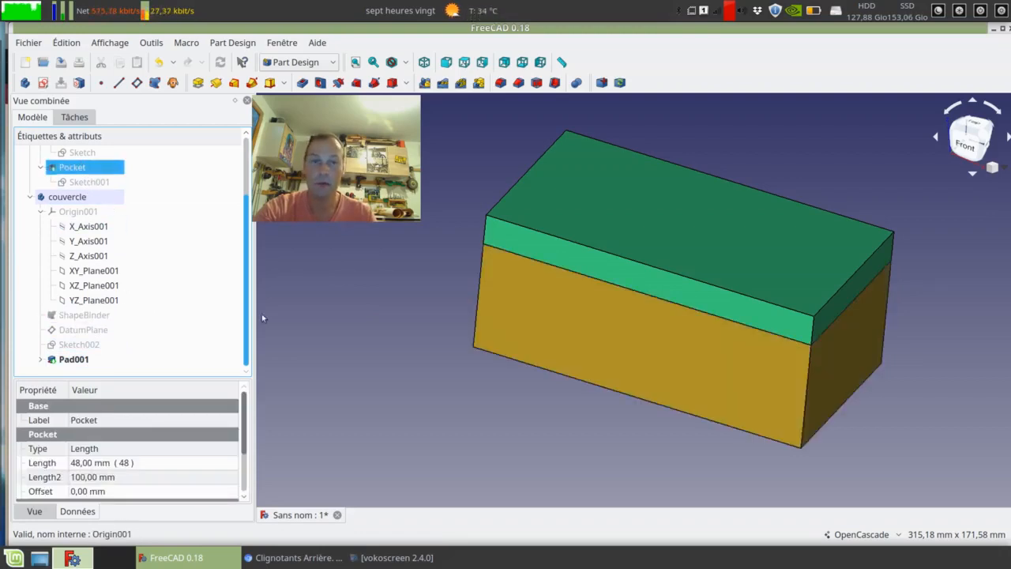
key("space")
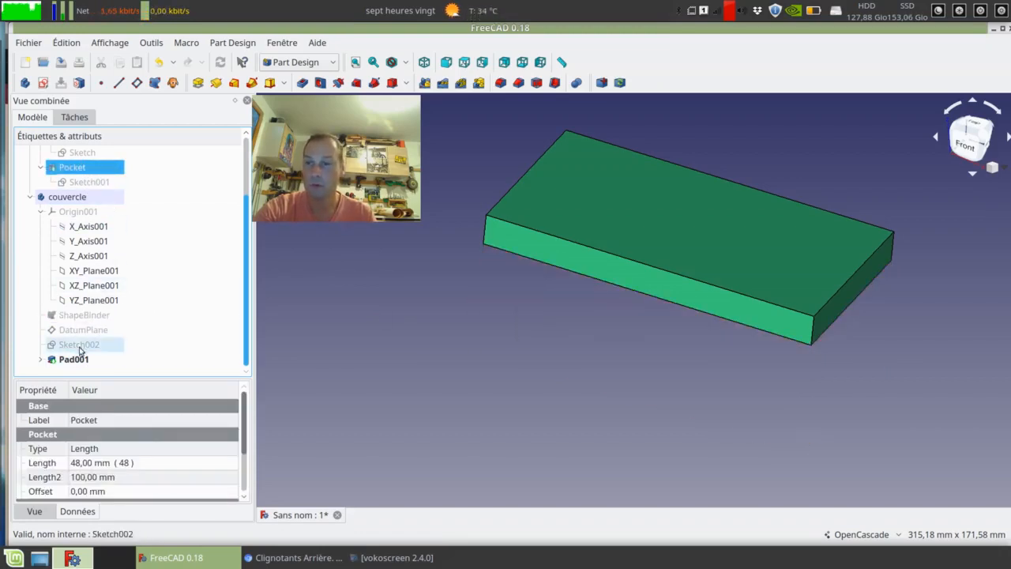
left_click(71, 315)
key("space")
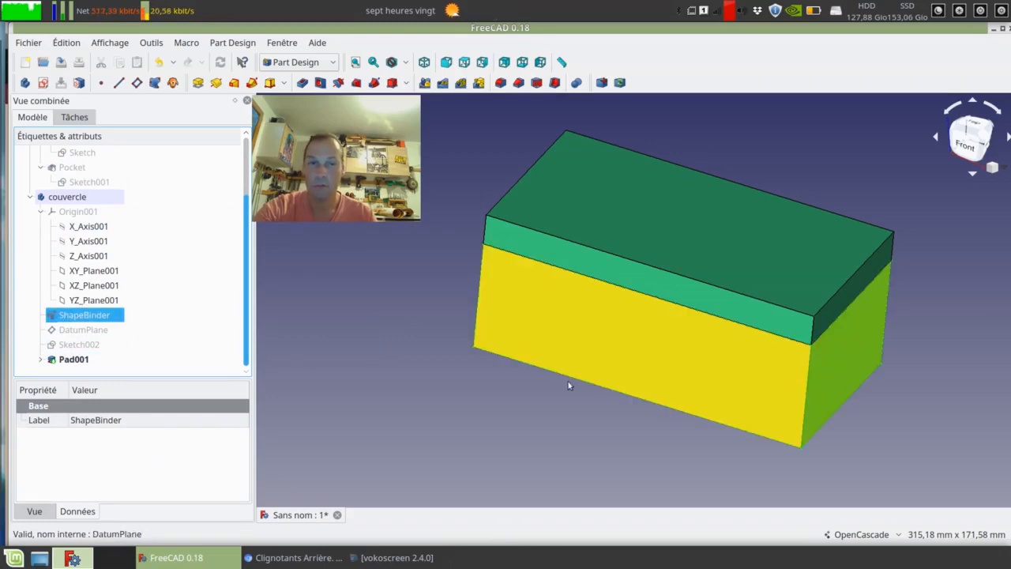
left_click(360, 347)
mouse_move(461, 379)
middle_mouse_down()
mouse_move(474, 384)
mouse_move(570, 250)
mouse_move(415, 365)
mouse_move(465, 386)
middle_mouse_up()
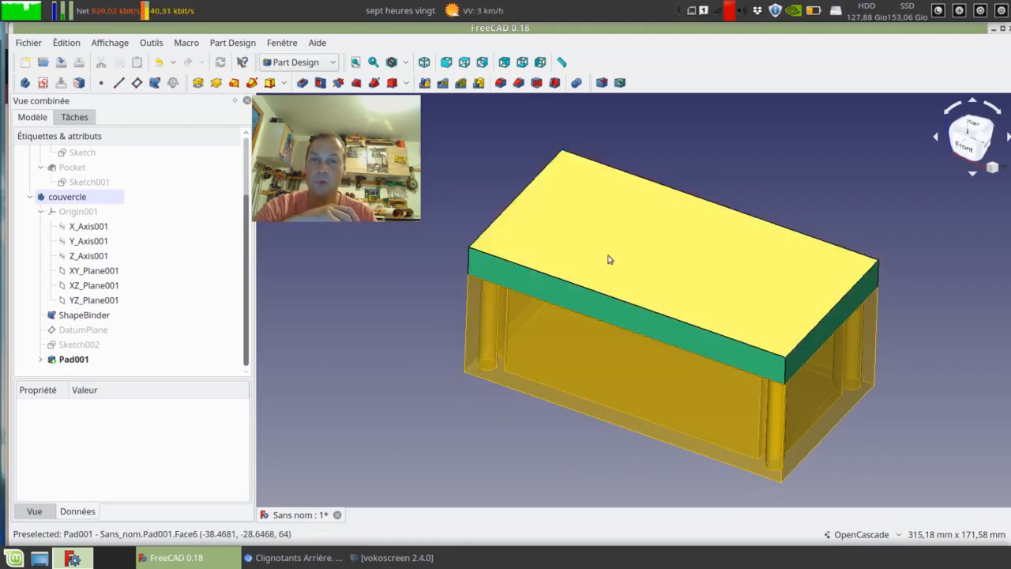
scroll(427, 367, "up", 2)
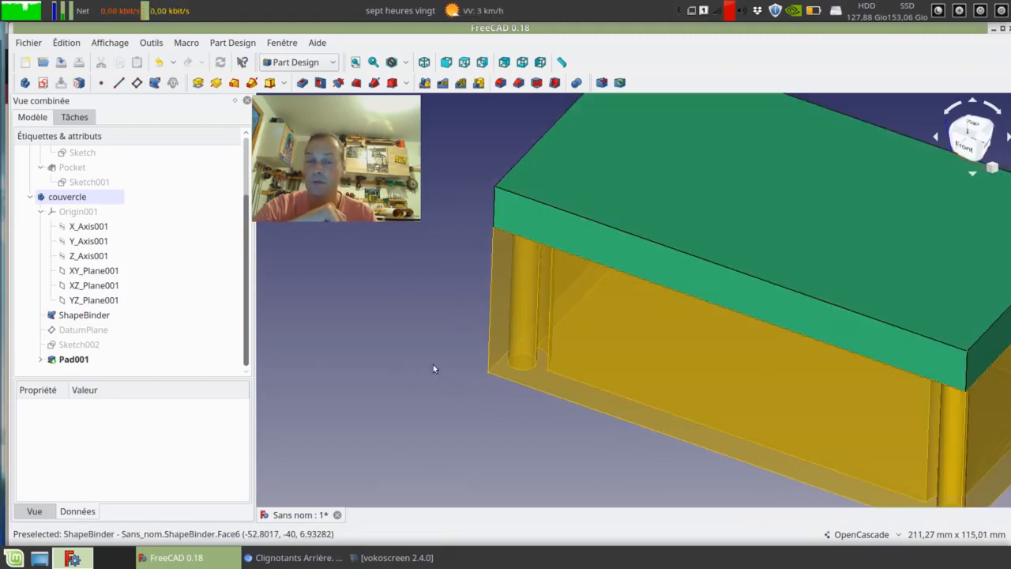
Step: Delete the unused sketch Sketch002 from the couvercle body
middle_click_drag(390, 388, 357, 409)
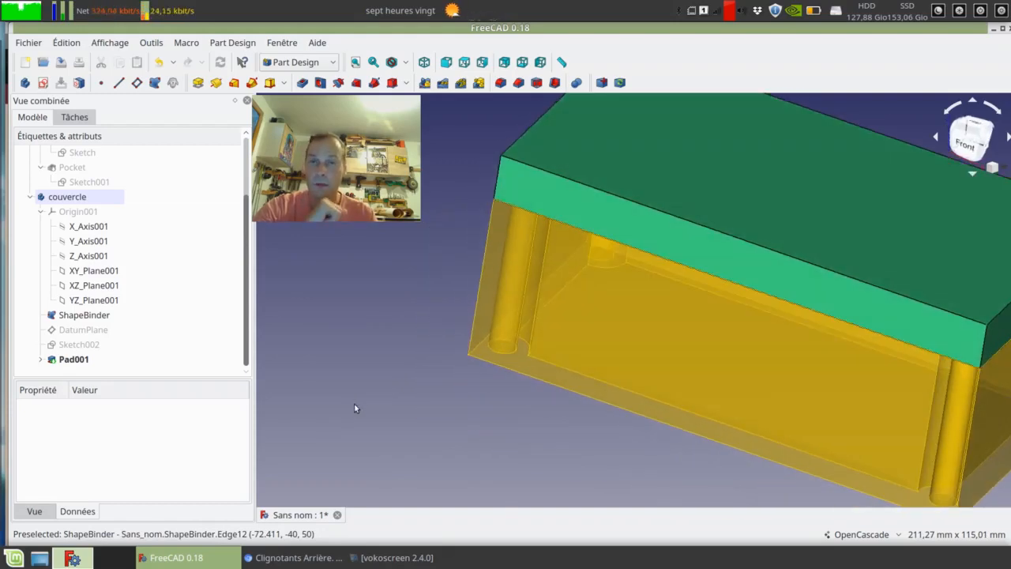
middle_click_drag(408, 300, 321, 387)
left_click(555, 240)
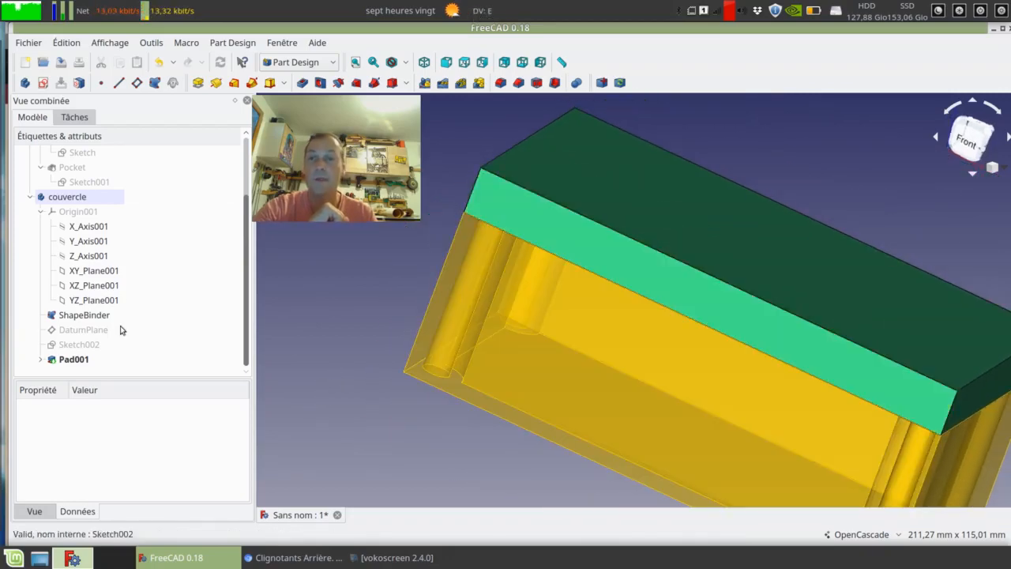
left_click(79, 344)
key("Delete")
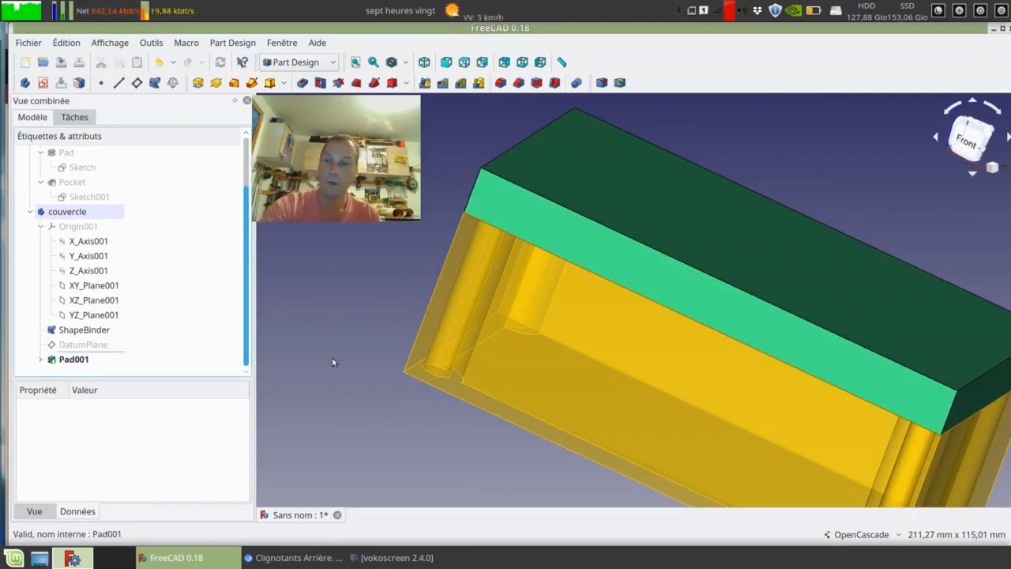
middle_click_drag(318, 293, 358, 452)
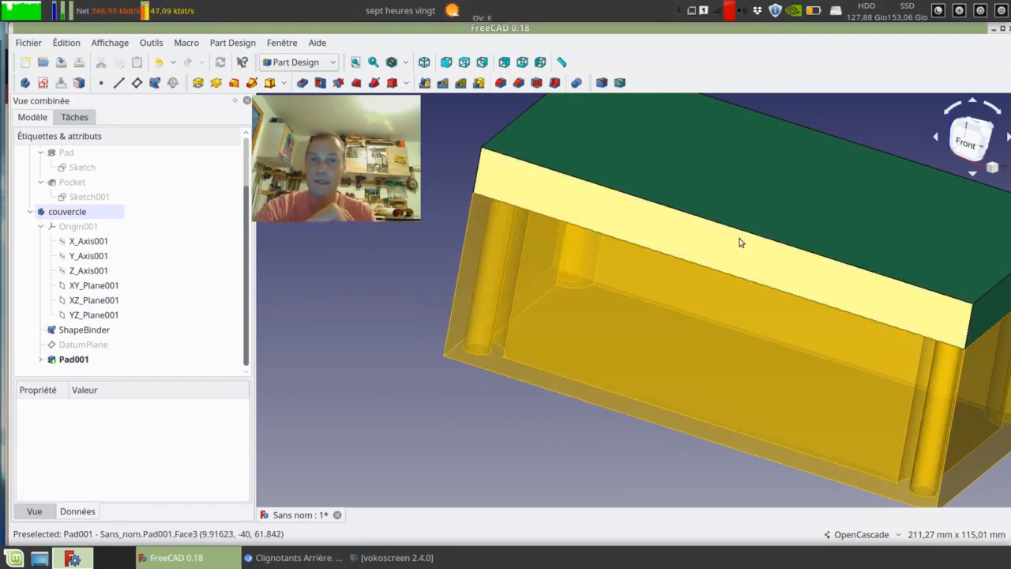
Step: Hide the lid's pad and start a new sketch in the couvercle body on its datum plane
left_click(75, 360)
key("space")
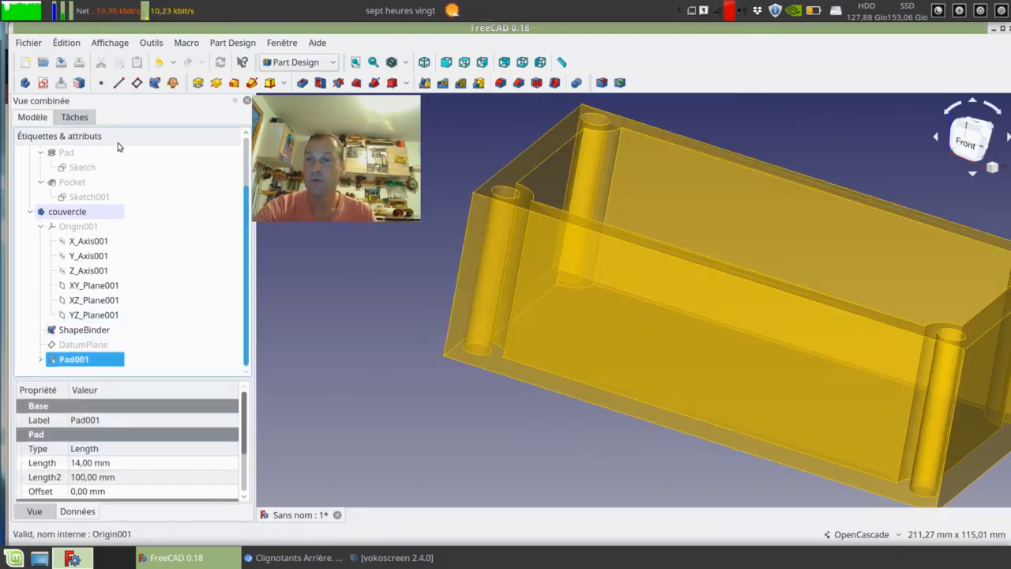
left_click(63, 211)
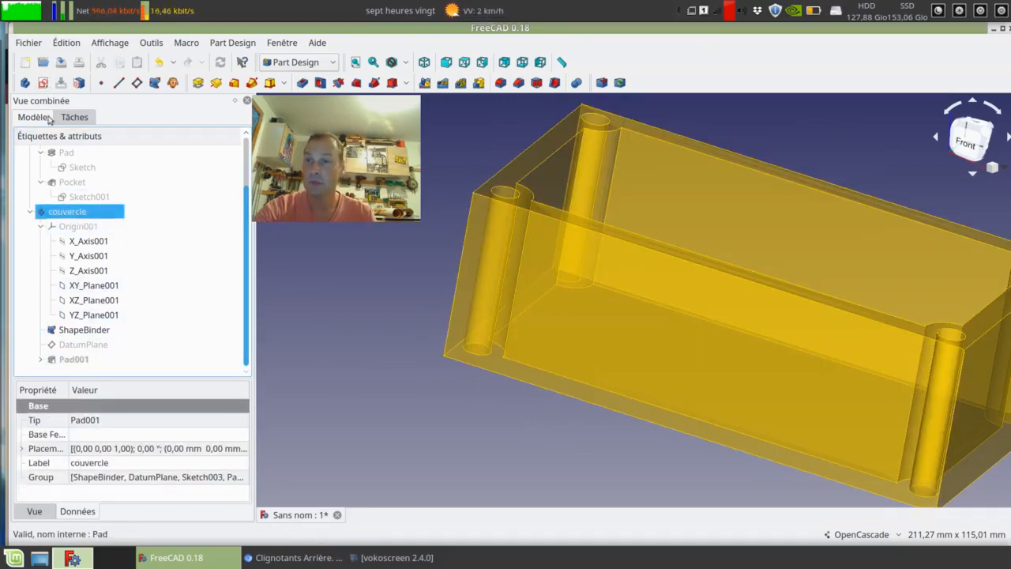
left_click(43, 82)
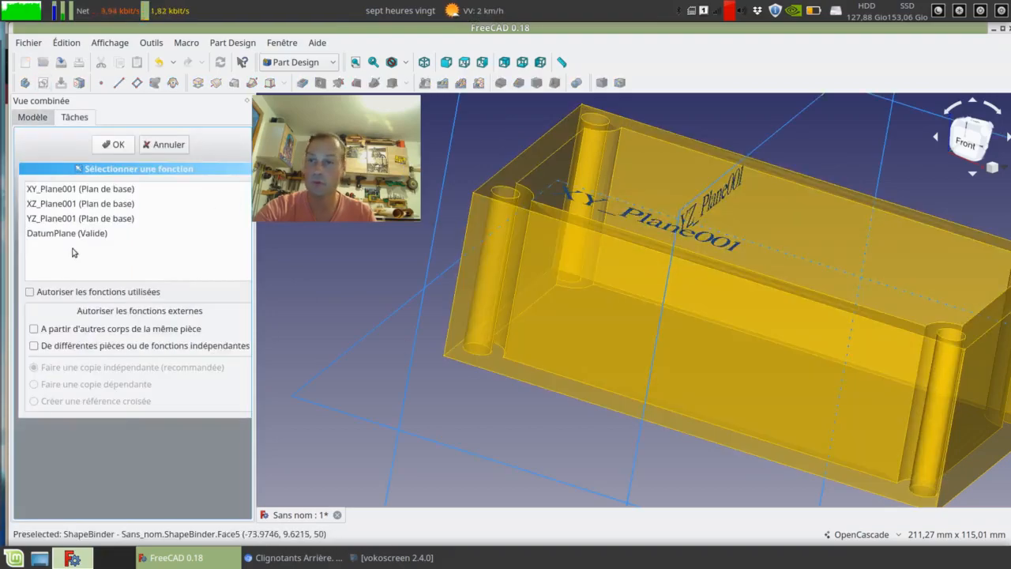
left_click(95, 237)
left_click(113, 144)
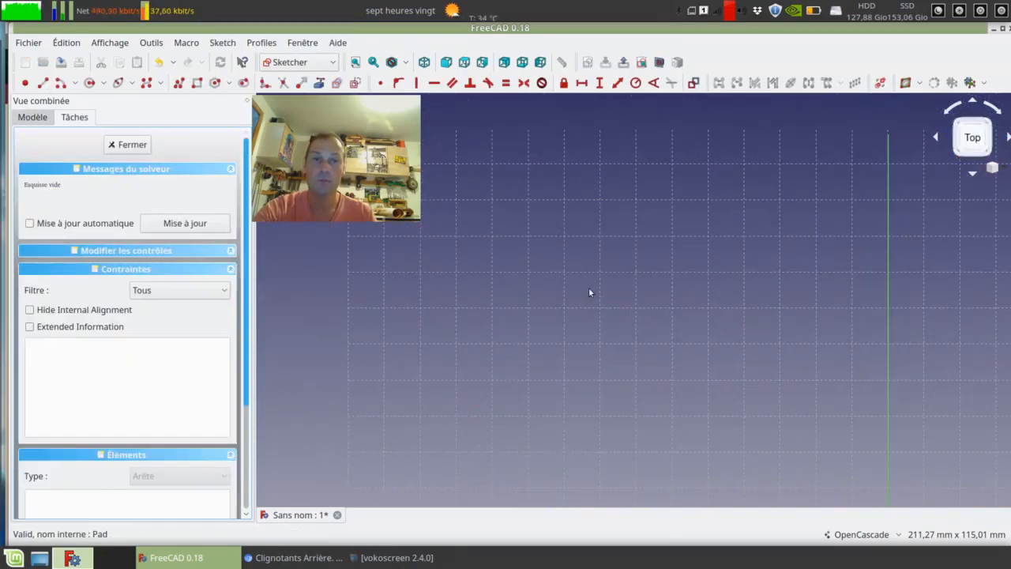
middle_click_drag(528, 239, 516, 205)
scroll(515, 204, "down", 2)
mouse_move(616, 368)
middle_mouse_down()
mouse_move(563, 313)
mouse_move(595, 313)
middle_mouse_up()
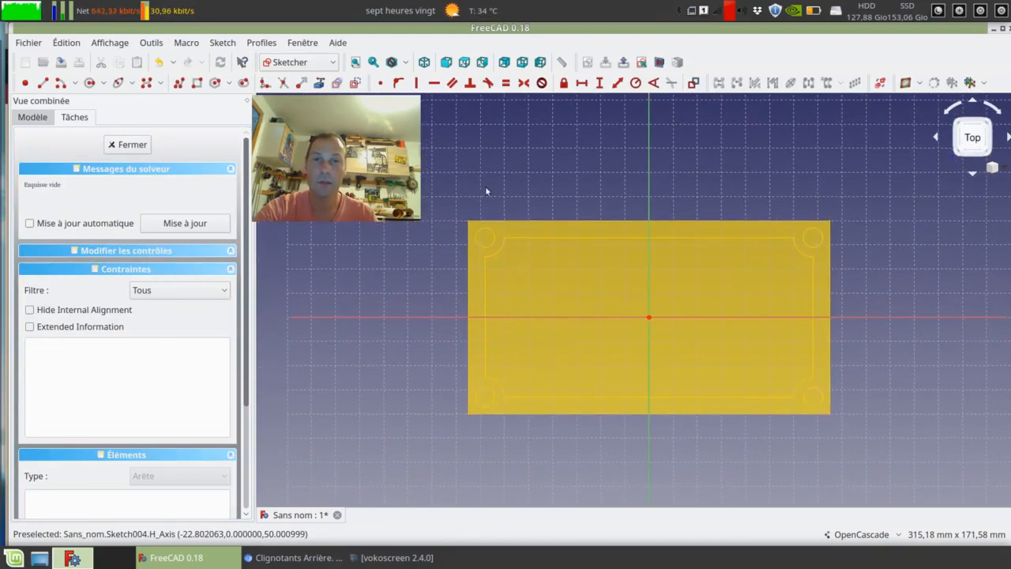
Step: Import the shape binder's corner hole edges, draw four concentric circles constrained equal to them, and close the sketch
left_click(321, 83)
scroll(509, 225, "up", 2)
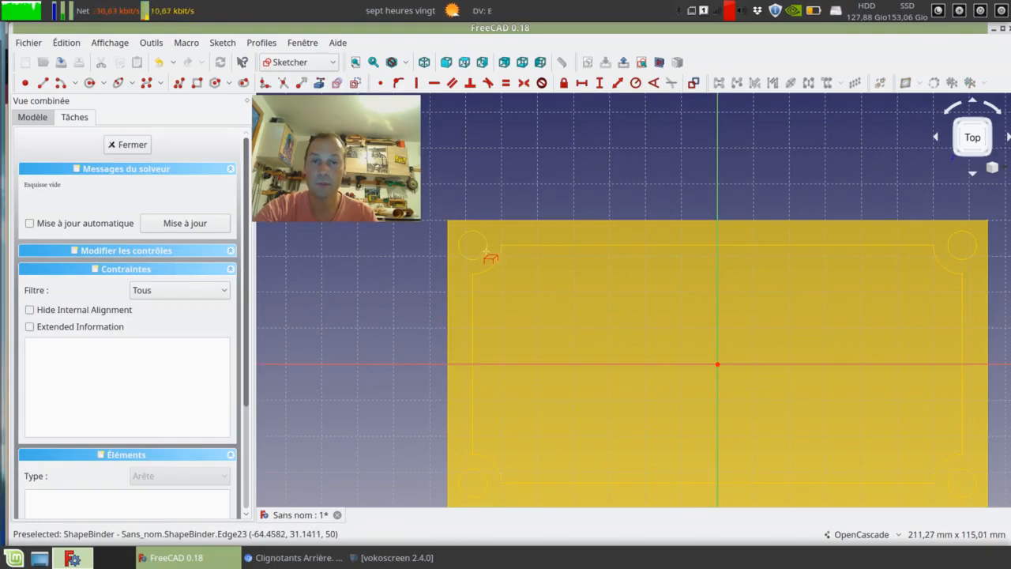
left_click(485, 251)
scroll(800, 144, "up", 8)
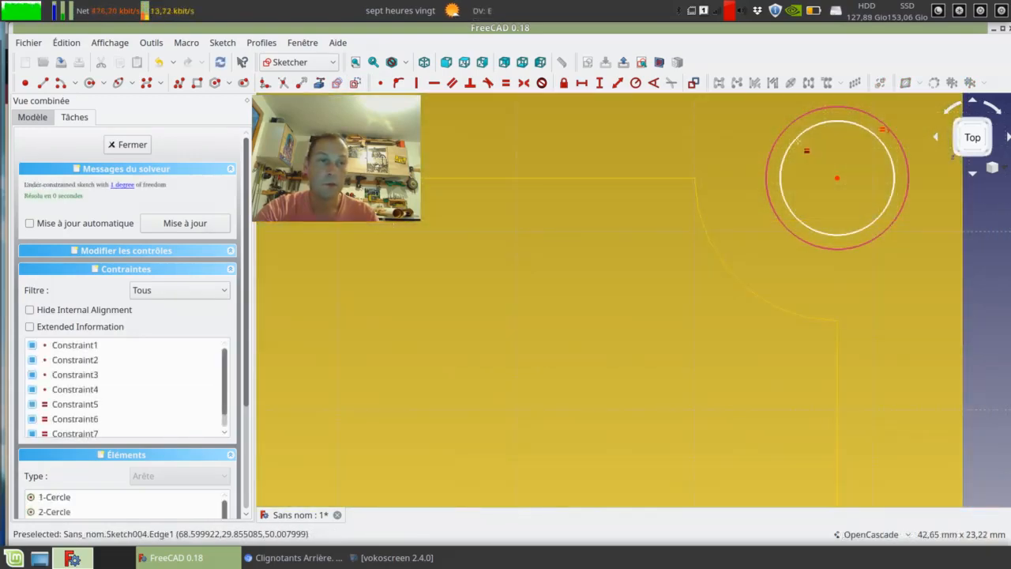
left_click(790, 124)
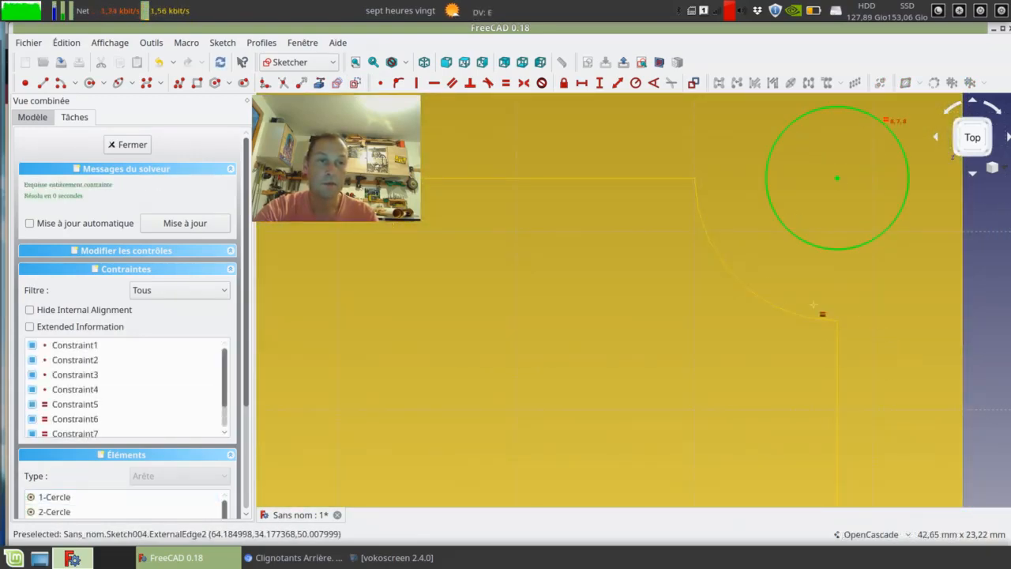
scroll(821, 314, "down", 10)
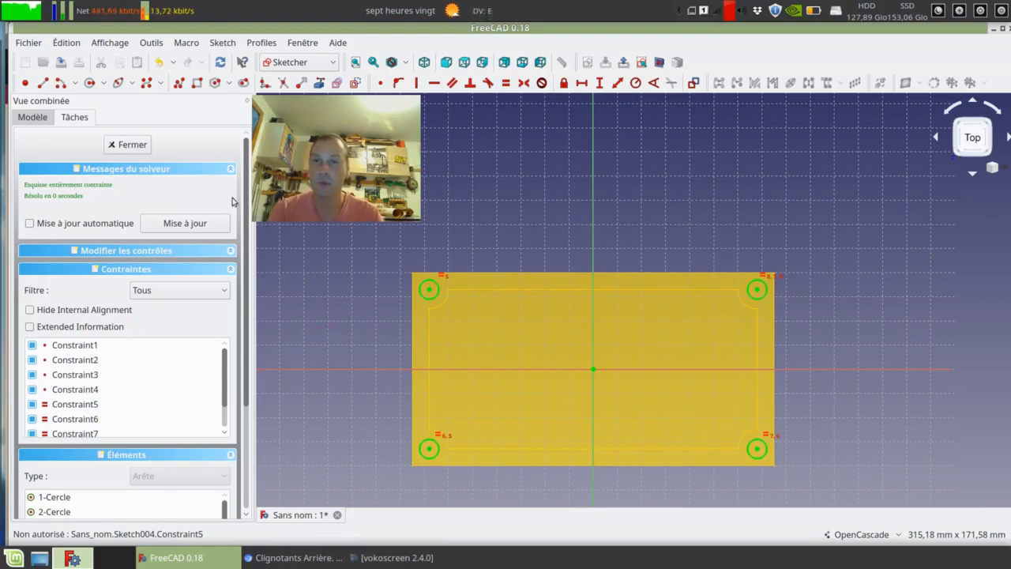
left_click(132, 147)
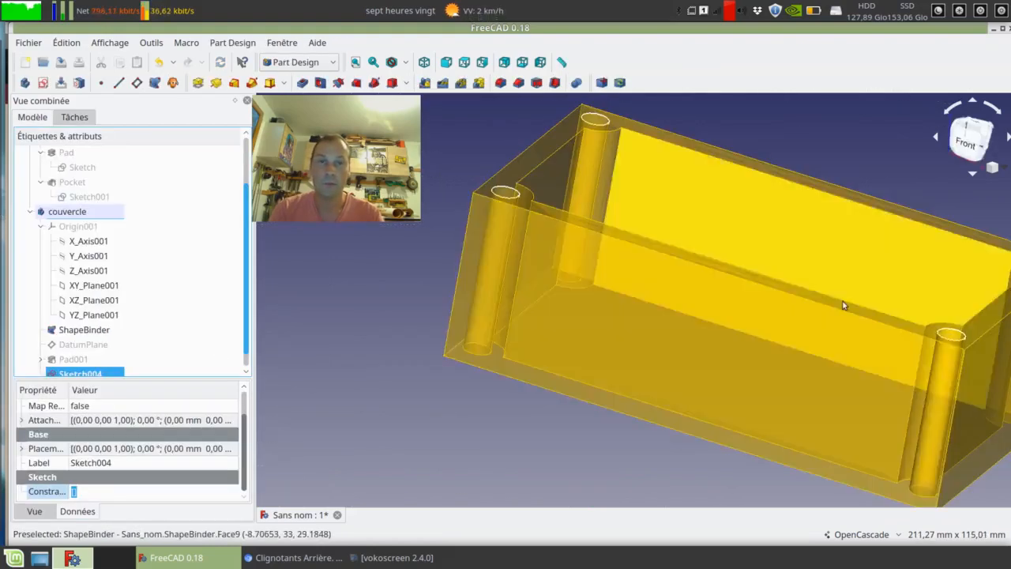
Step: Show the lid's pad again and create a 5 mm pocket from the sketch of four corner circles
middle_click_drag(352, 249, 320, 266)
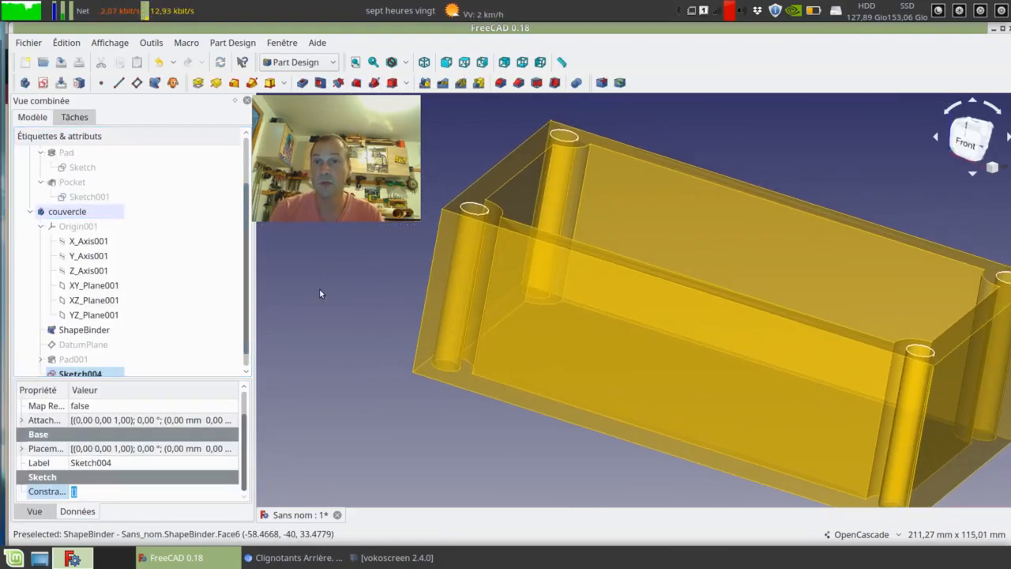
scroll(318, 310, "down", 2)
middle_click_drag(308, 320, 334, 318)
left_click(86, 360)
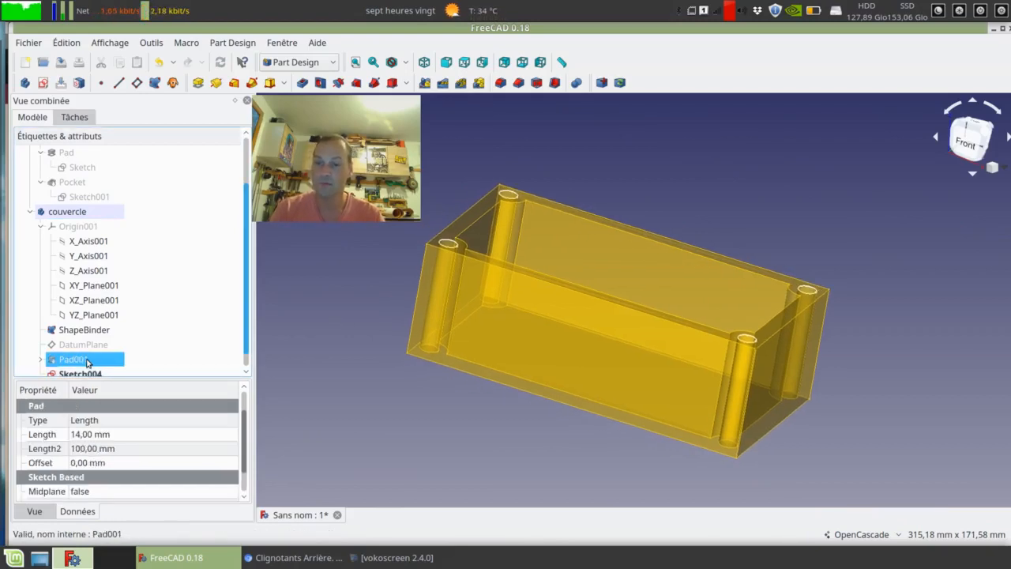
key("space")
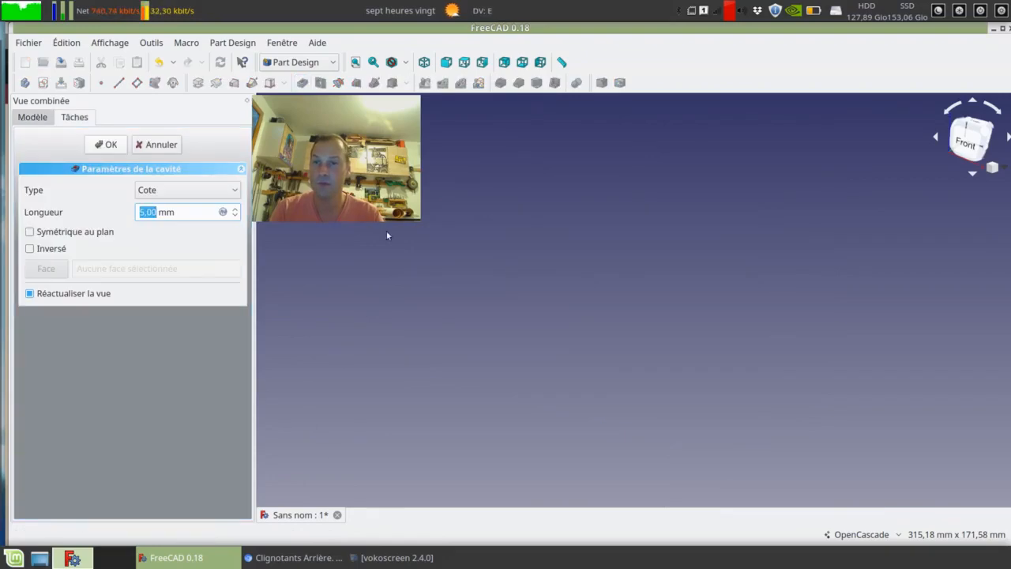
left_click(424, 62)
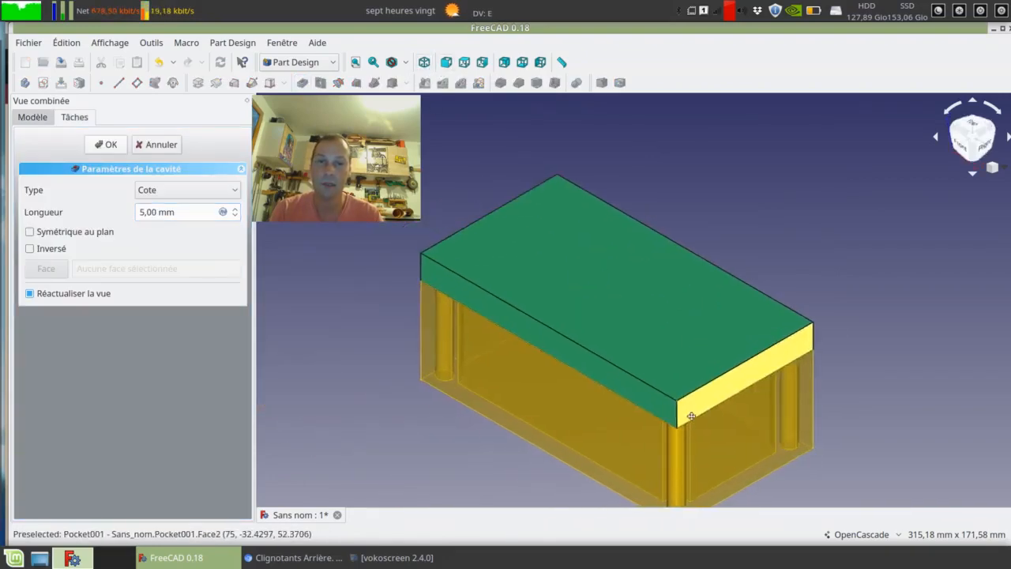
middle_click_drag(691, 416, 724, 389)
middle_click_drag(539, 437, 476, 338)
scroll(612, 352, "down", 8)
scroll(602, 298, "up", 6)
scroll(602, 302, "up", 2)
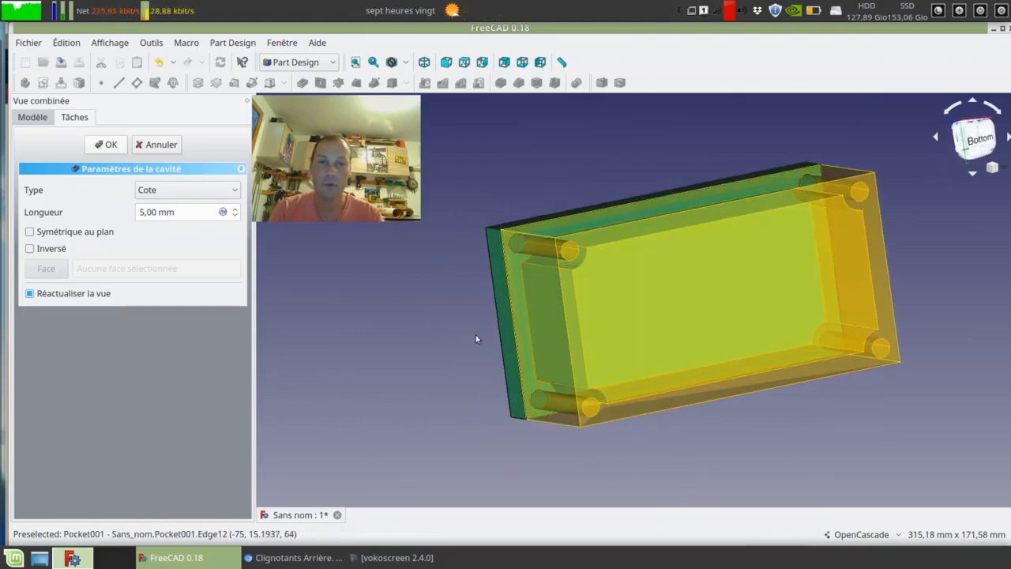
Step: Hide the shape binder below the lid
left_click(32, 117)
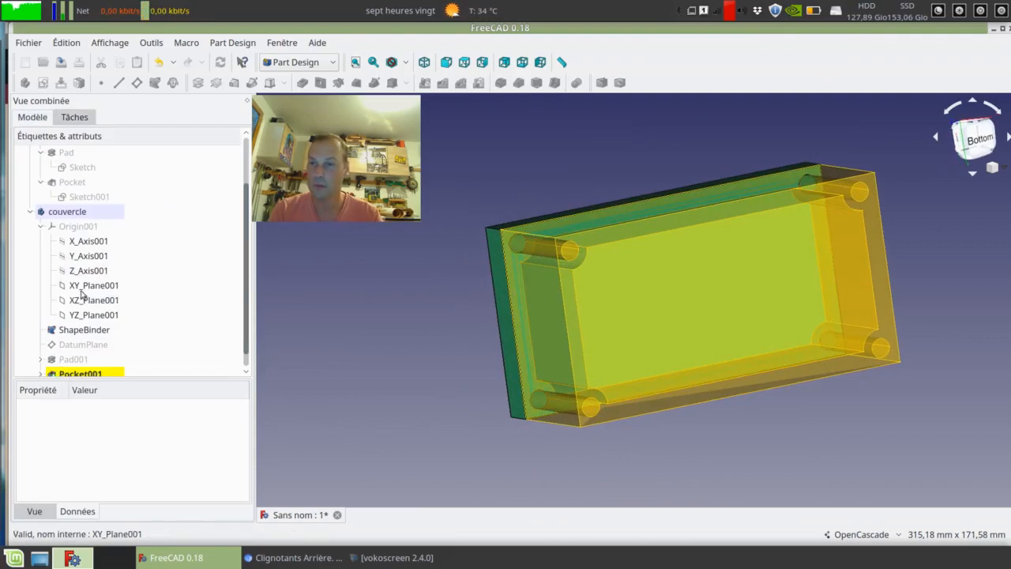
left_click(70, 330)
middle_click_drag(435, 340, 418, 344)
Step: Set the lid's corner-hole pocket to a length of 10 mm and reverse its direction
double_click(79, 374)
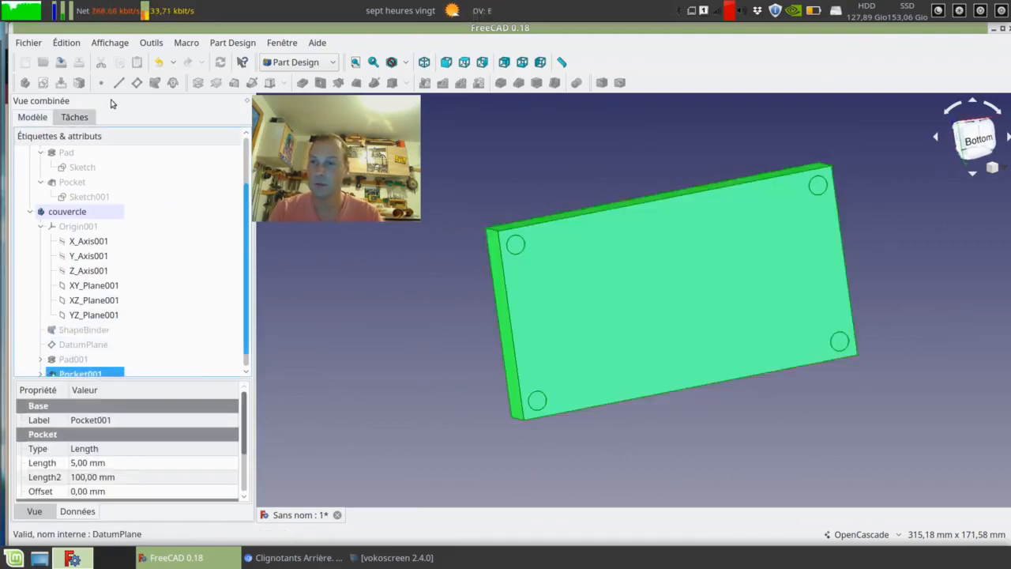
scroll(156, 211, "up", 3)
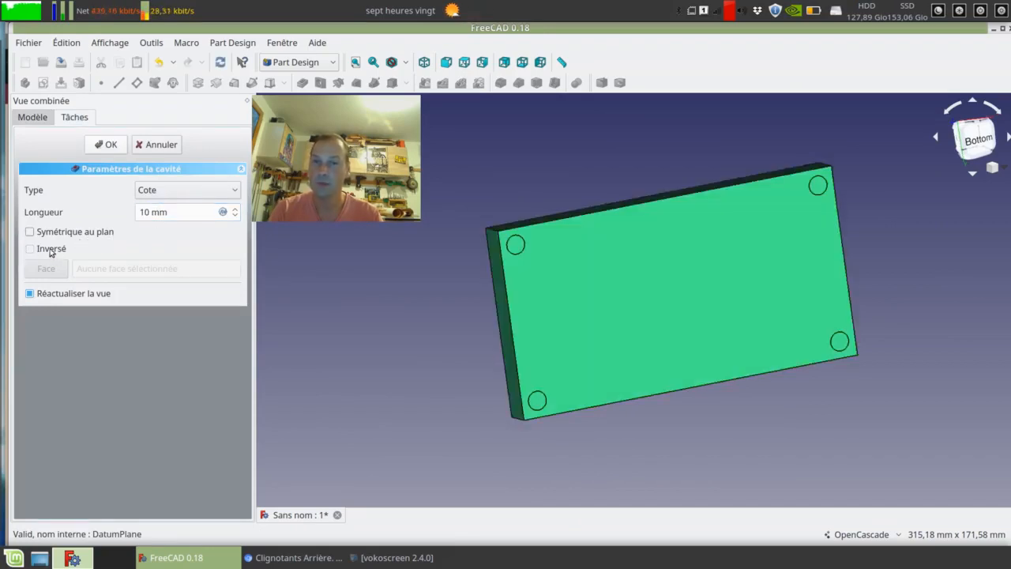
left_click(30, 249)
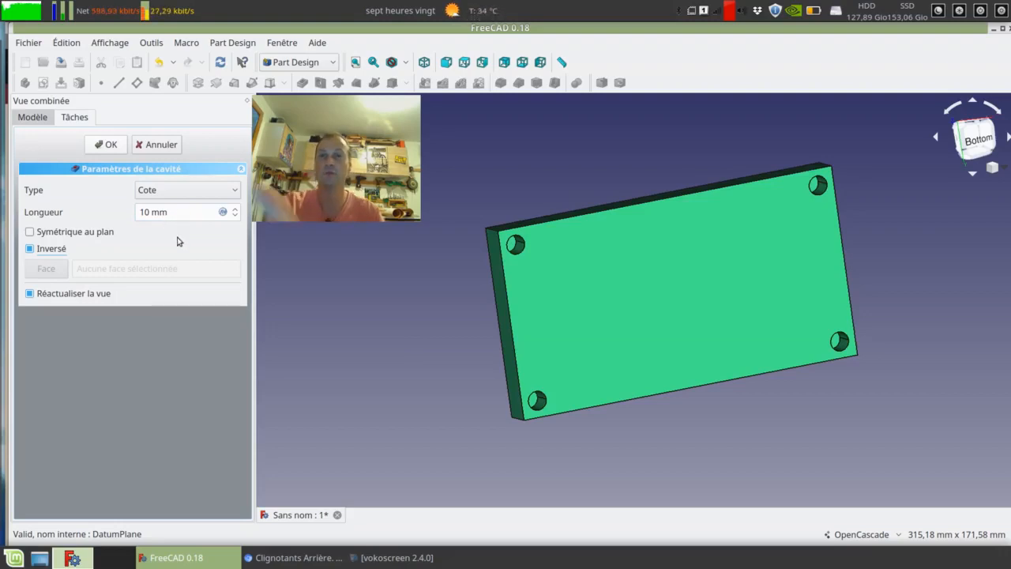
middle_click_drag(512, 170, 672, 239)
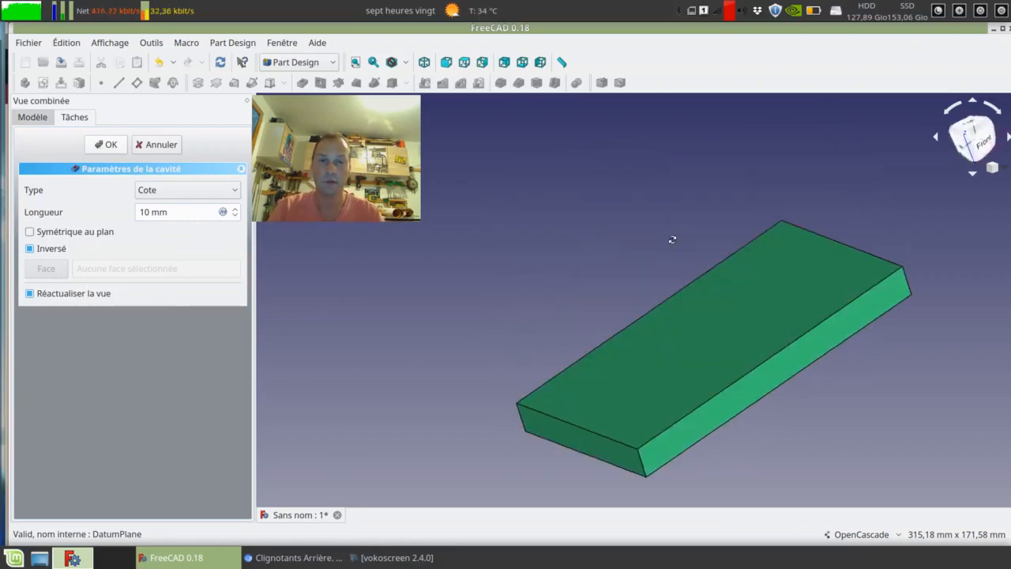
middle_click_drag(552, 368, 479, 247)
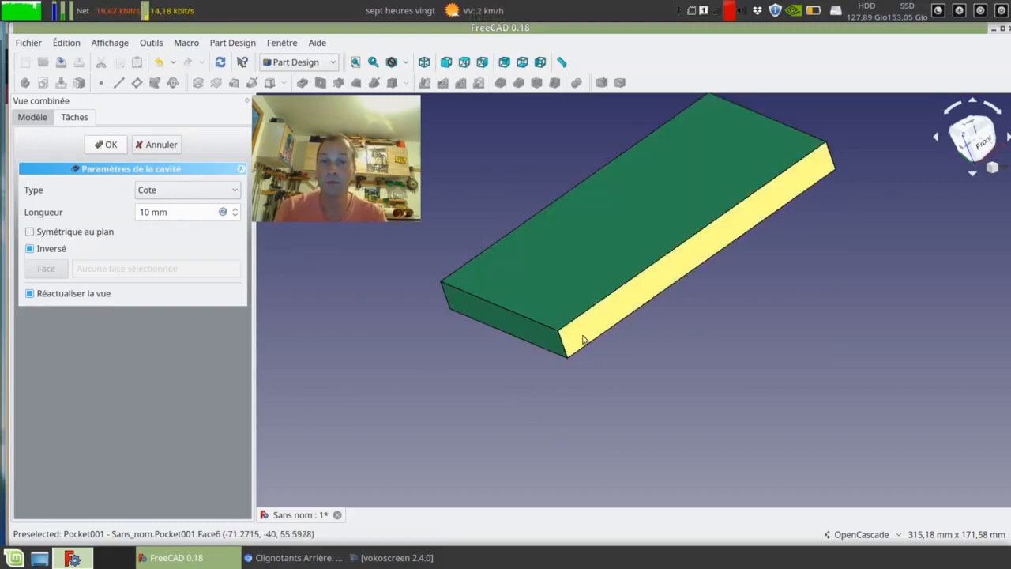
middle_click_drag(644, 438, 619, 295)
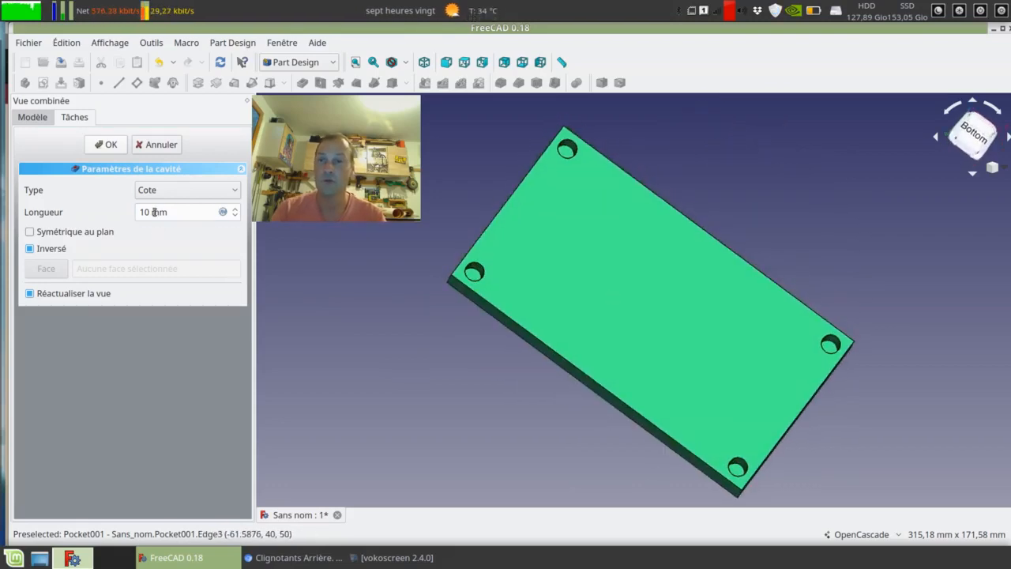
Step: Change the corner-hole pocket's type to through all so the four holes cut the whole lid
left_click(198, 189)
left_click(198, 222)
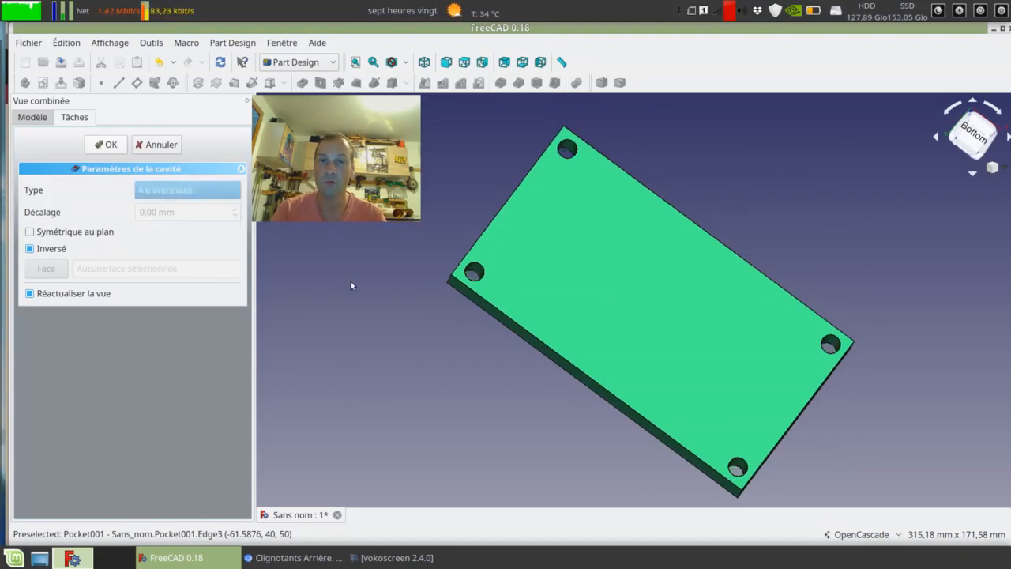
left_click(106, 145)
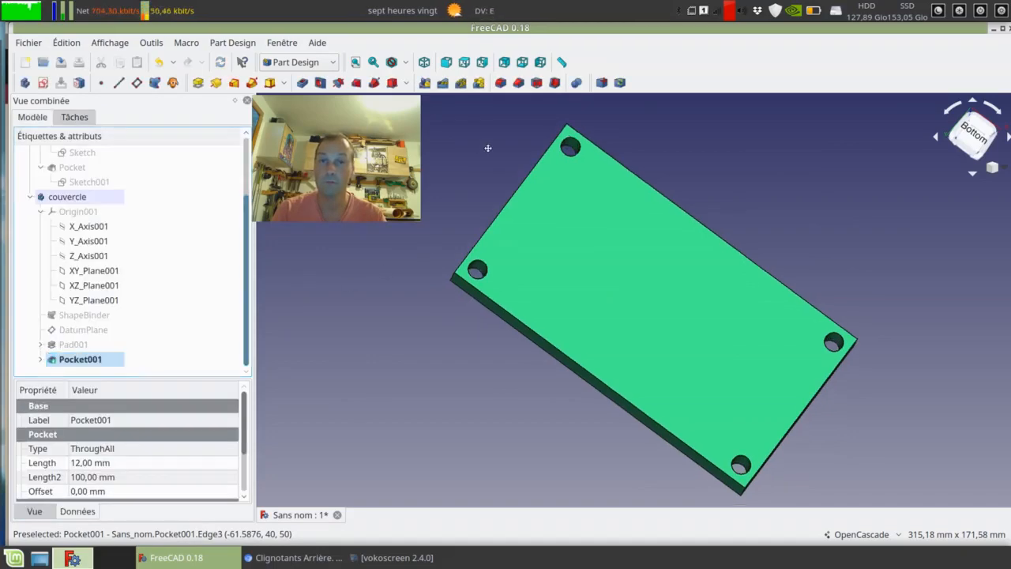
mouse_move(474, 241)
middle_mouse_down()
mouse_move(528, 239)
mouse_move(761, 273)
mouse_move(643, 300)
mouse_move(472, 249)
middle_mouse_up()
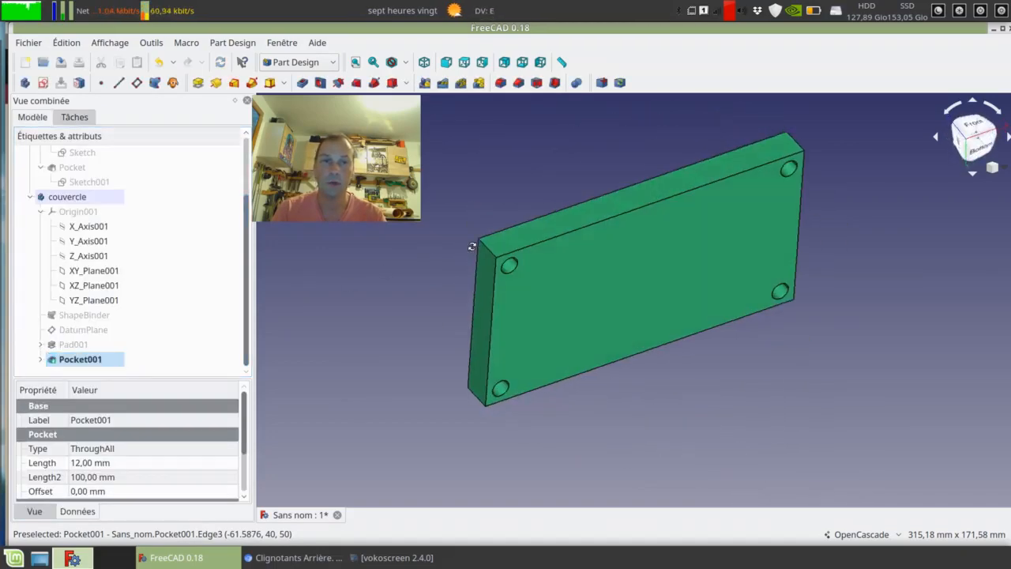
middle_click_drag(834, 351, 808, 346)
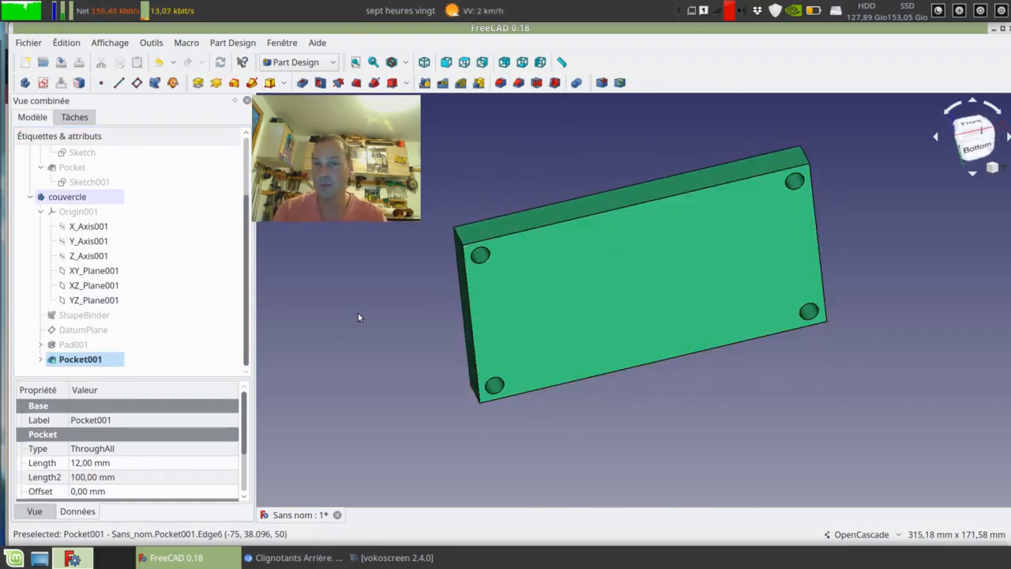
middle_click_drag(358, 313, 361, 285)
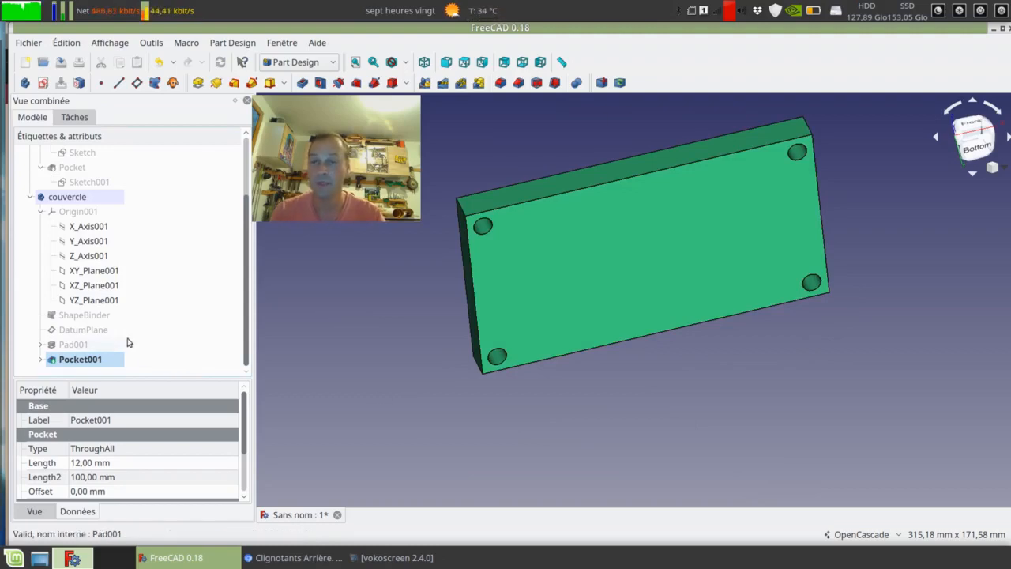
Step: Show the shape binder, hide the lid's corner-hole pocket, and start a new couvercle sketch on the datum plane
left_click(93, 197)
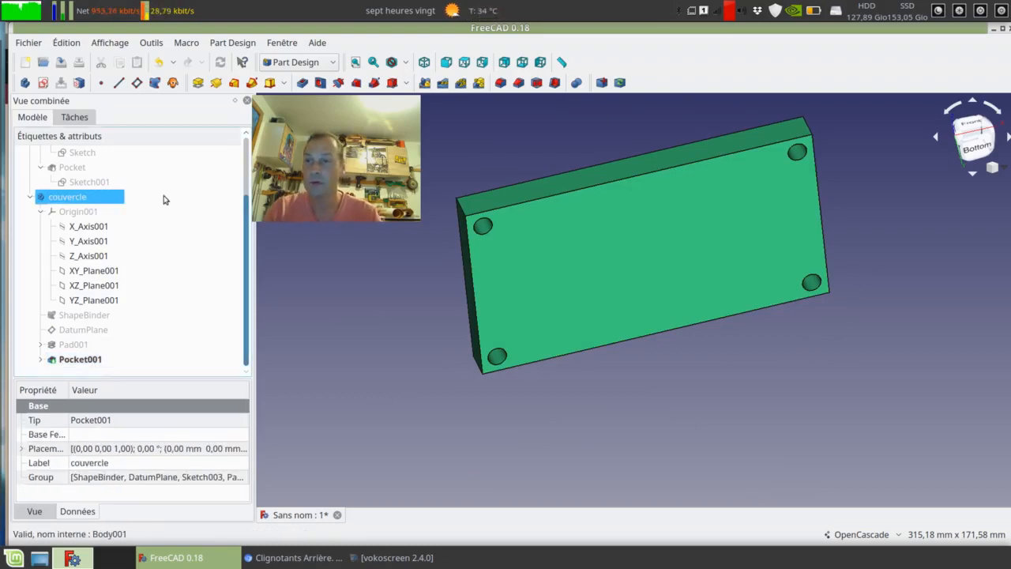
left_click(76, 314)
left_click(82, 359)
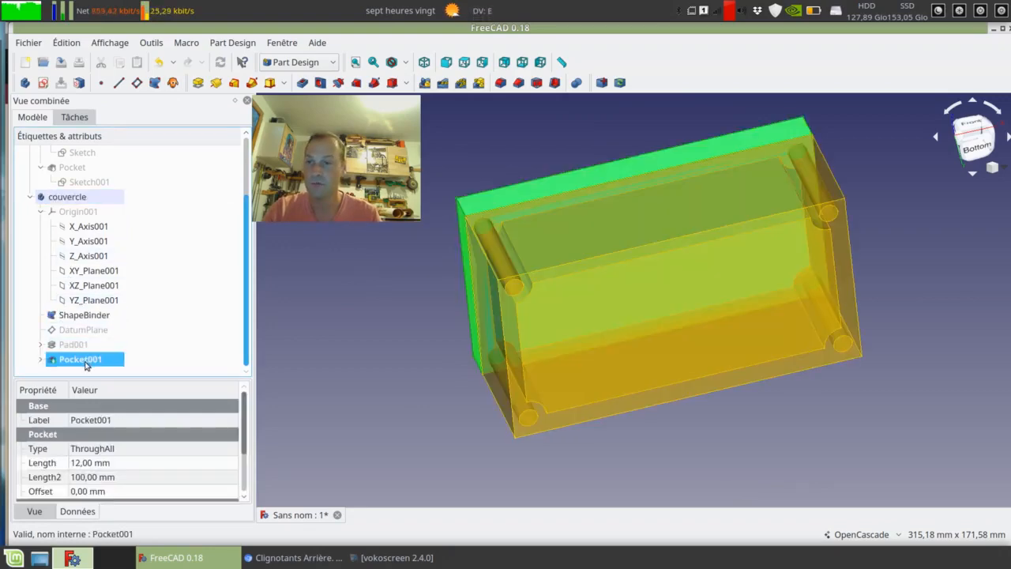
left_click(42, 82)
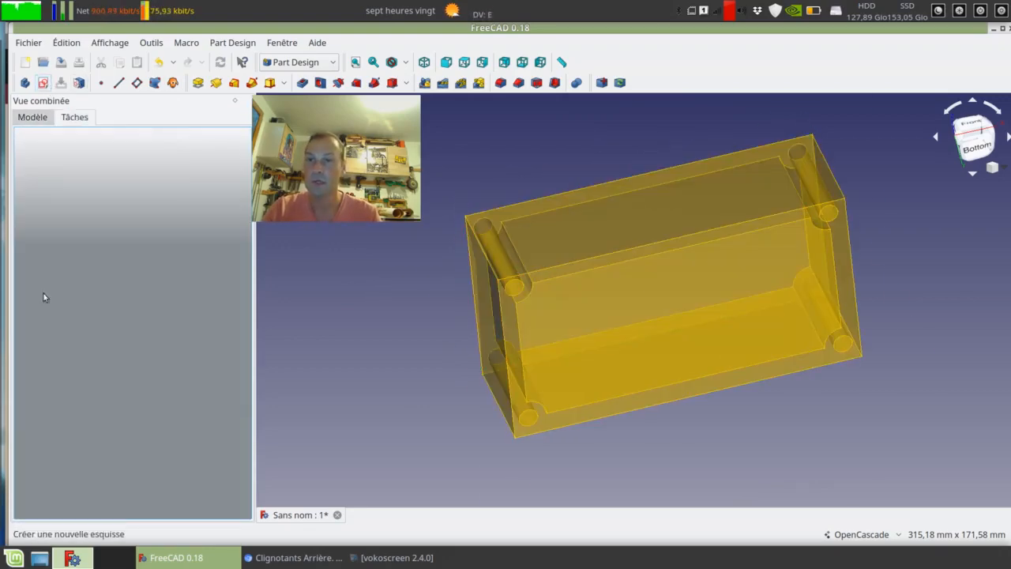
left_click(67, 233)
left_click(113, 143)
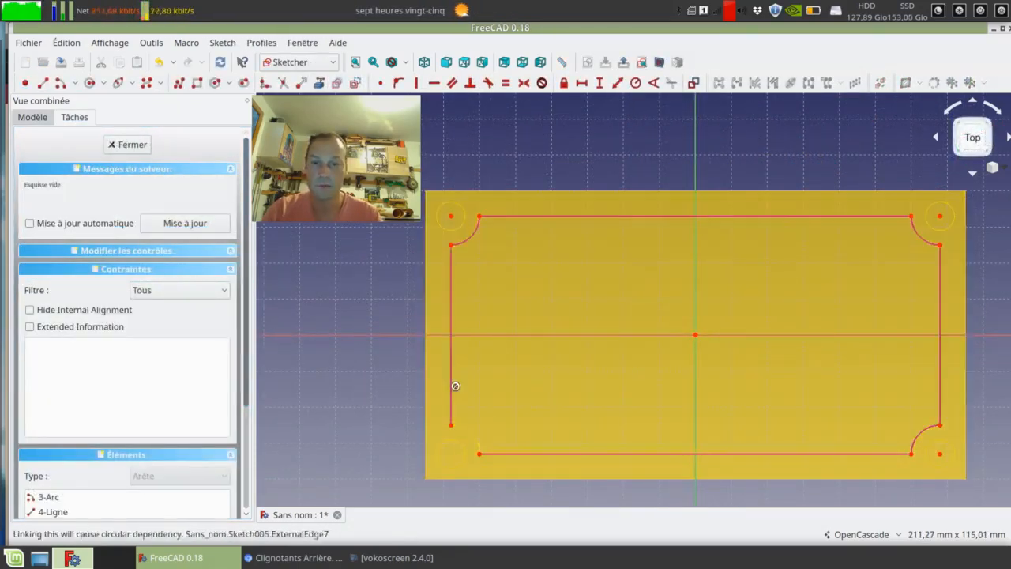
Step: Finish referencing the shape binder's inner outline as external geometry and trace its four straight sides with lines
left_click(940, 245)
left_click(940, 425)
left_click(911, 453)
left_click(479, 453)
left_click(451, 425)
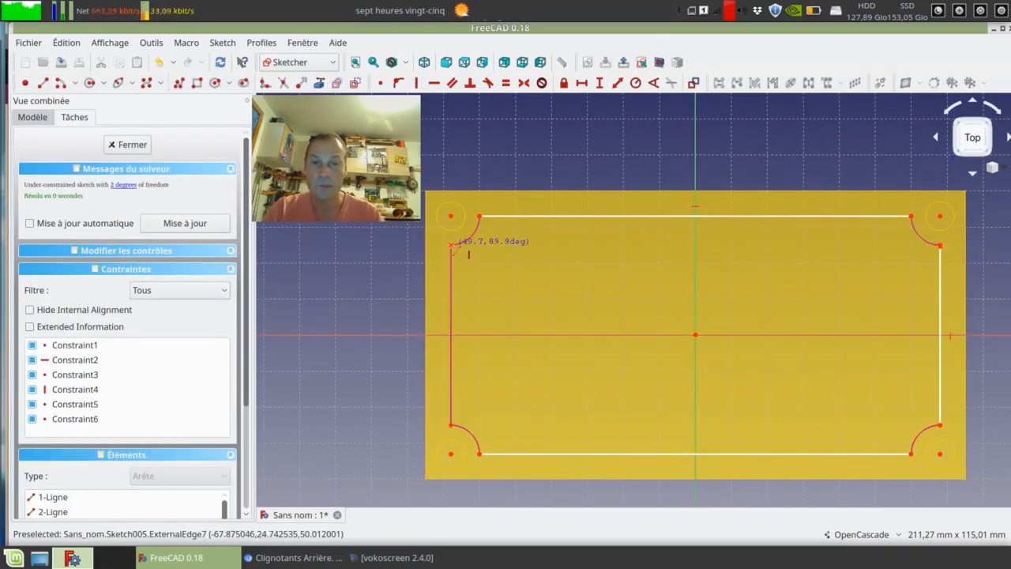
left_click(451, 245)
Step: Draw the concave corner arcs centred on the hole centres, joining the ends of the straight lines
left_click(61, 83)
left_click(451, 216)
left_click(451, 245)
left_click(479, 216)
left_click(939, 215)
left_click(940, 245)
left_click(911, 215)
left_click(940, 453)
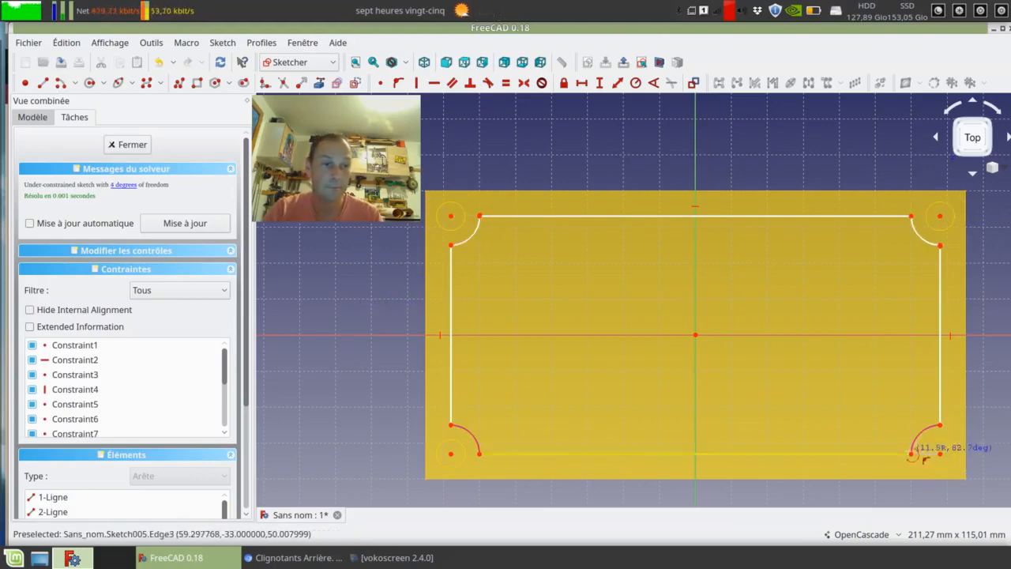
left_click(910, 454)
Step: Delete an unneeded constraint from the lid's inner-outline sketch
scroll(491, 200, "up", 8)
scroll(131, 427, "down", 1)
left_click(132, 399)
key("Delete")
Step: Join the separated arc and line endpoints at the outline's upper-left corner with a coincident constraint
scroll(569, 373, "down", 4)
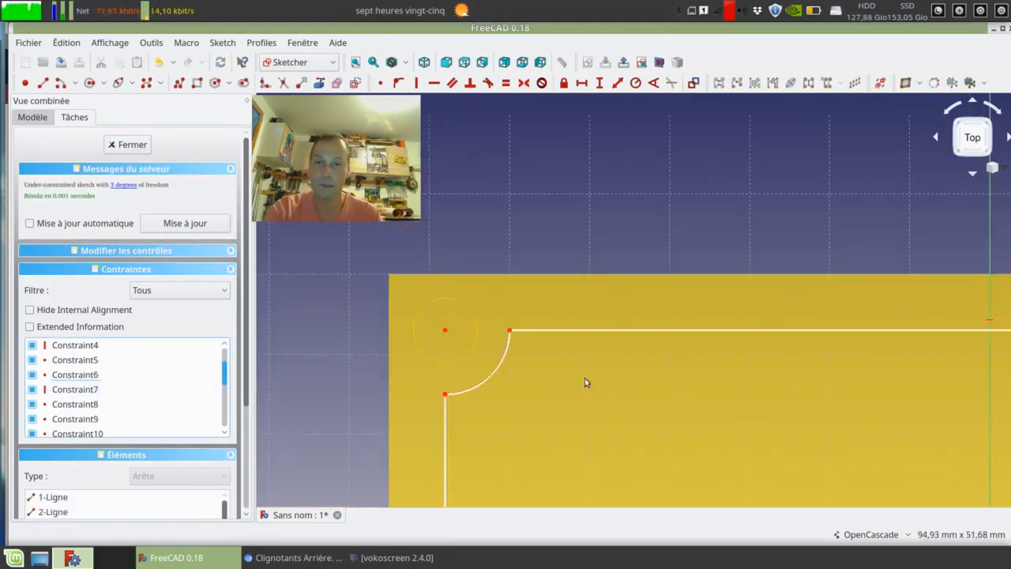
scroll(379, 415, "up", 4)
left_click_drag(529, 364, 529, 351)
left_click(528, 351)
left_click(528, 364)
left_click(380, 83)
Step: Make the arc's lower endpoint coincident with the vertical line's end at the outline's upper-right corner
scroll(553, 368, "down", 6)
scroll(785, 359, "up", 5)
left_click(783, 365)
left_click(783, 370)
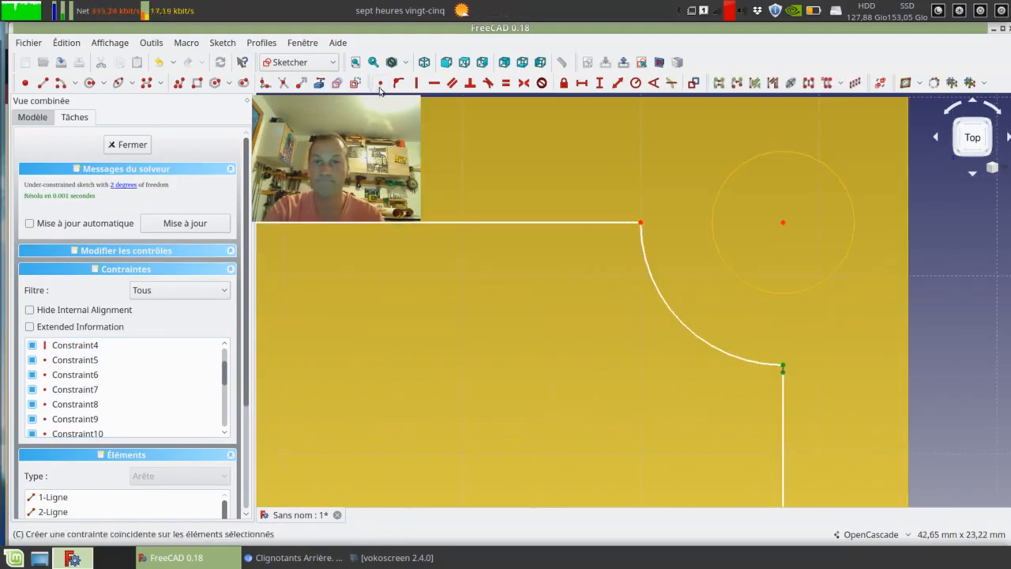
left_click(380, 83)
Step: Delete Constraint21 from the over-constrained sketch
scroll(695, 198, "down", 7)
scroll(692, 292, "up", 8)
middle_click_drag(472, 485, 731, 387)
middle_click_drag(473, 442, 963, 340)
middle_click_drag(316, 340, 964, 331)
middle_click_drag(316, 324, 963, 332)
middle_click_drag(316, 316, 964, 324)
middle_click_drag(503, 99, 501, 125)
left_click(501, 123)
scroll(562, 310, "down", 4)
scroll(142, 419, "down", 5)
left_click(142, 426)
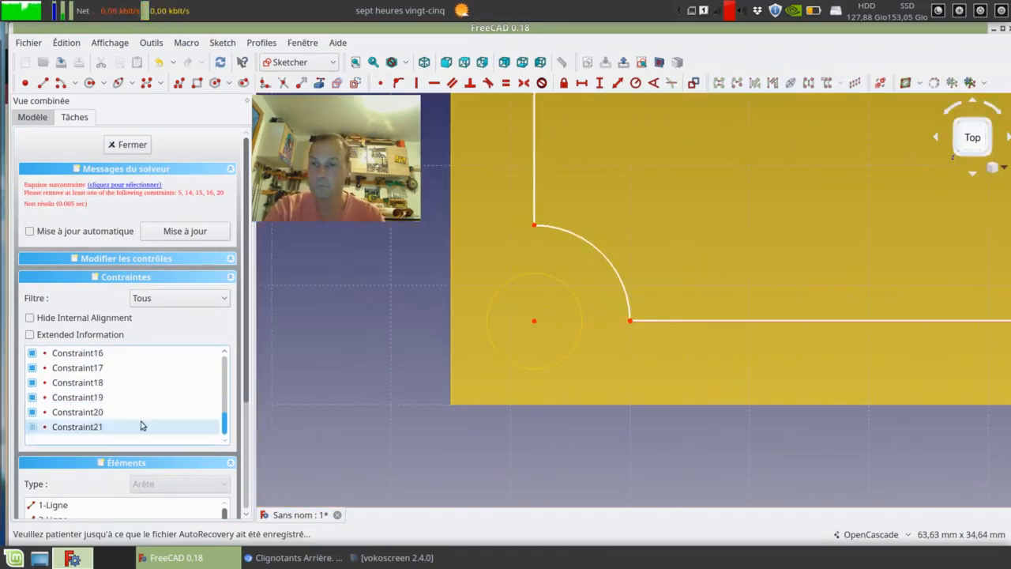
key("Delete")
Step: Update the solver, remove another redundant constraint, and close the lid's inner-outline sketch
left_click(185, 229)
scroll(101, 334, "down", 8)
left_click(101, 334)
scroll(101, 334, "up", 6)
left_click(107, 336)
key("Delete")
scroll(416, 342, "down", 6)
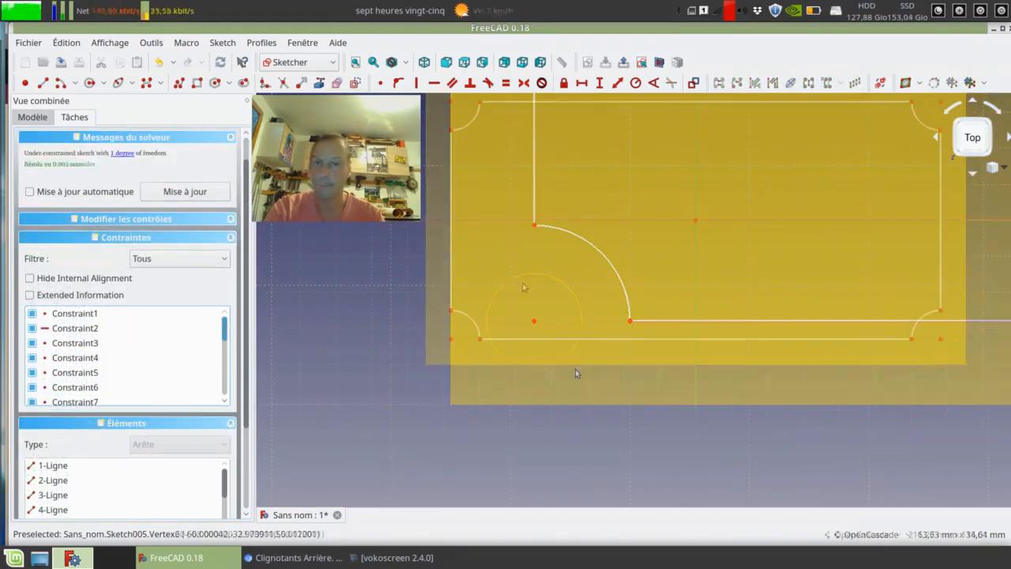
mouse_move(580, 279)
middle_mouse_down()
mouse_move(537, 324)
mouse_move(595, 364)
middle_mouse_up()
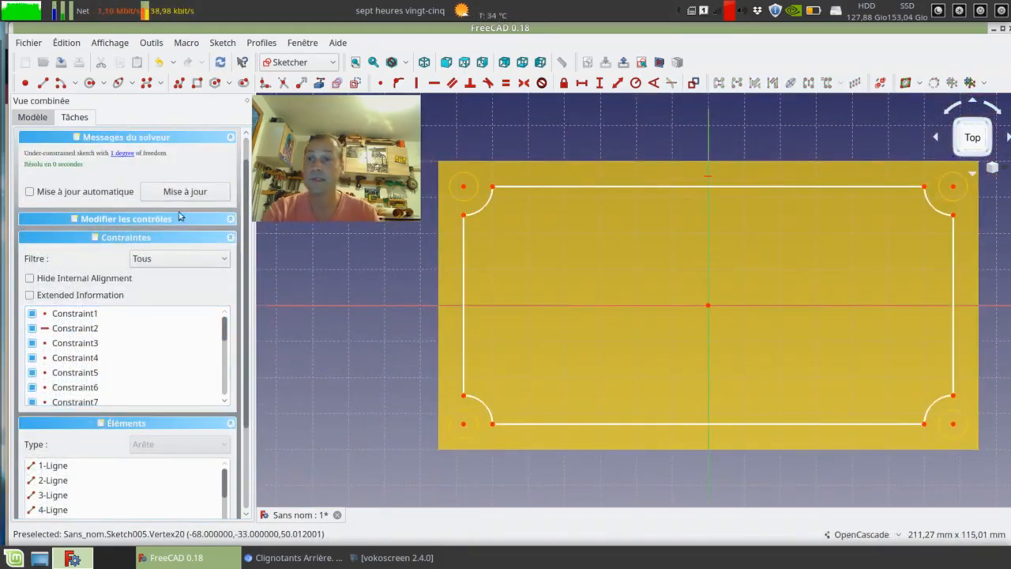
scroll(123, 166, "up", 2)
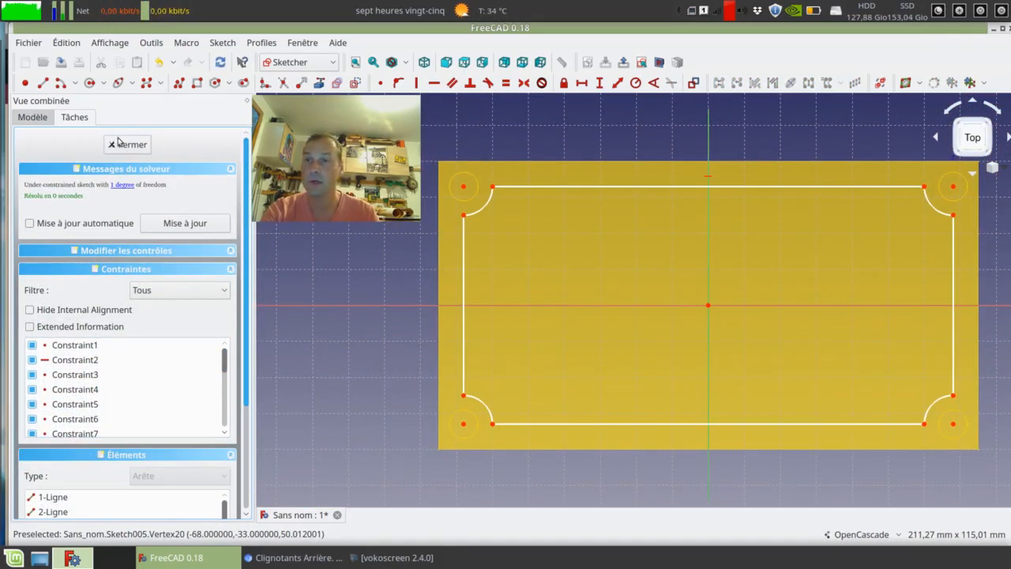
left_click(117, 145)
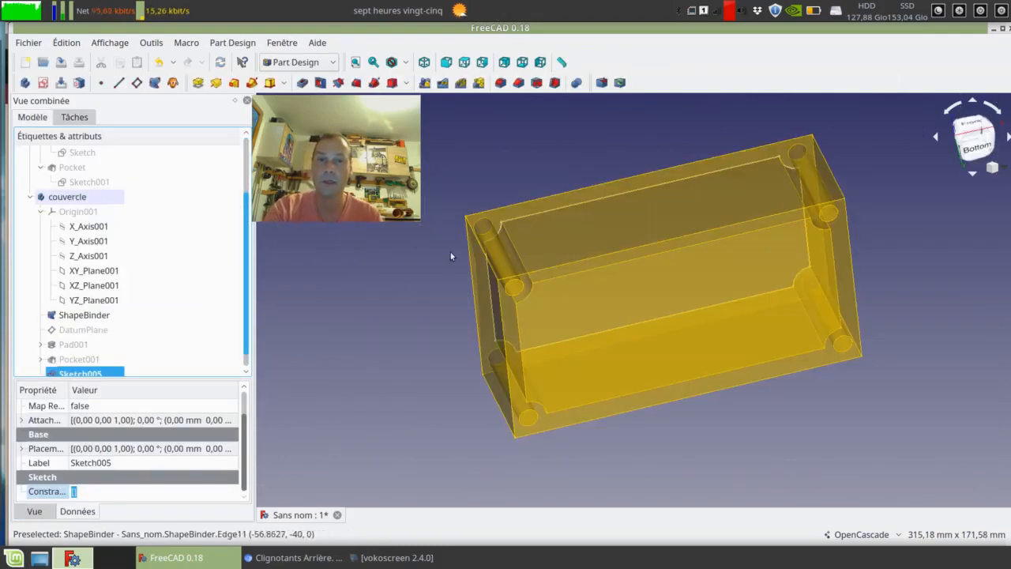
Step: Pad the inner-outline sketch 10 mm with its direction reversed to form the lid's locating step
middle_click_drag(559, 171, 672, 287)
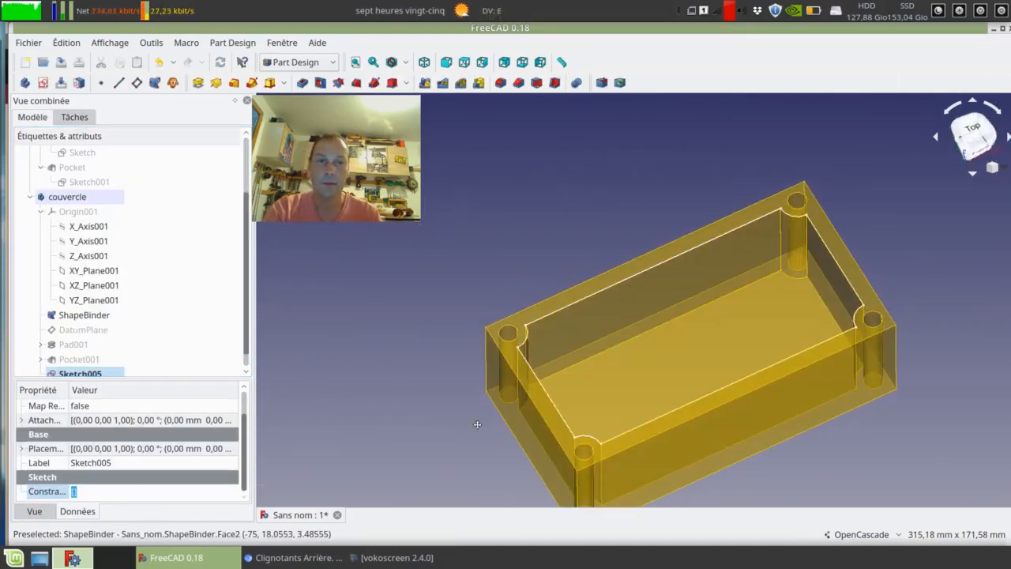
middle_click_drag(454, 367, 442, 363)
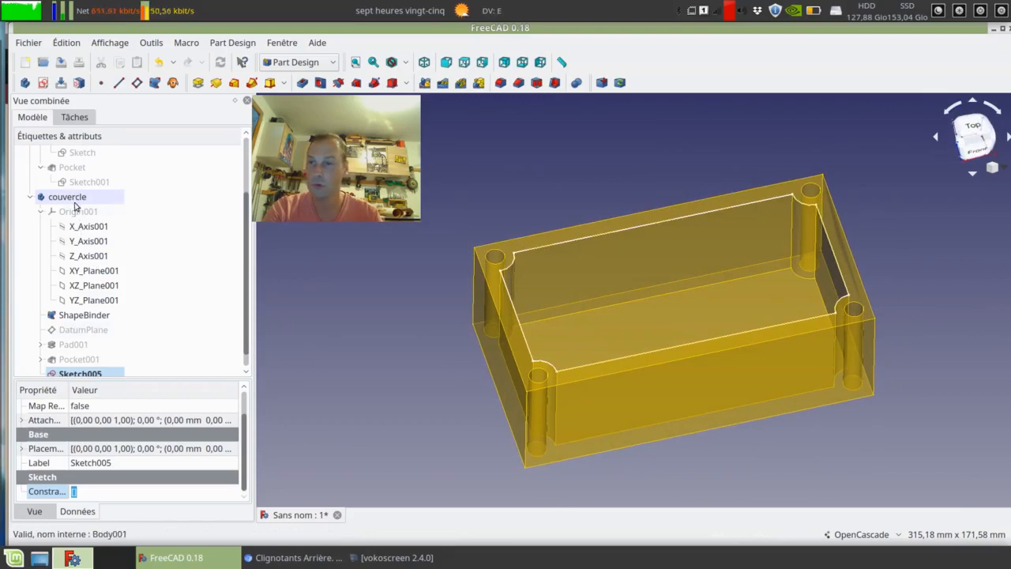
left_click(47, 372)
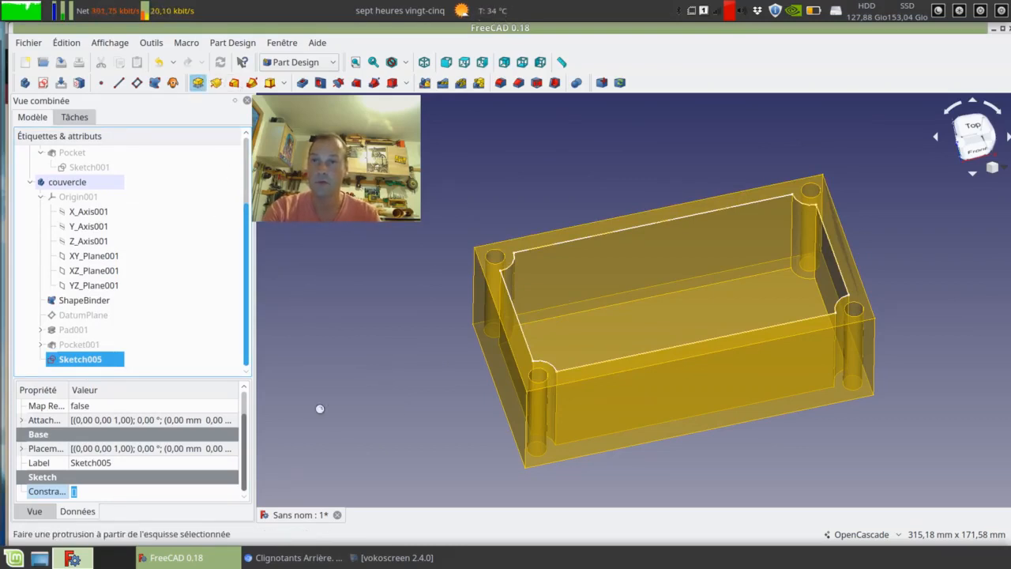
middle_click_drag(367, 368, 501, 224)
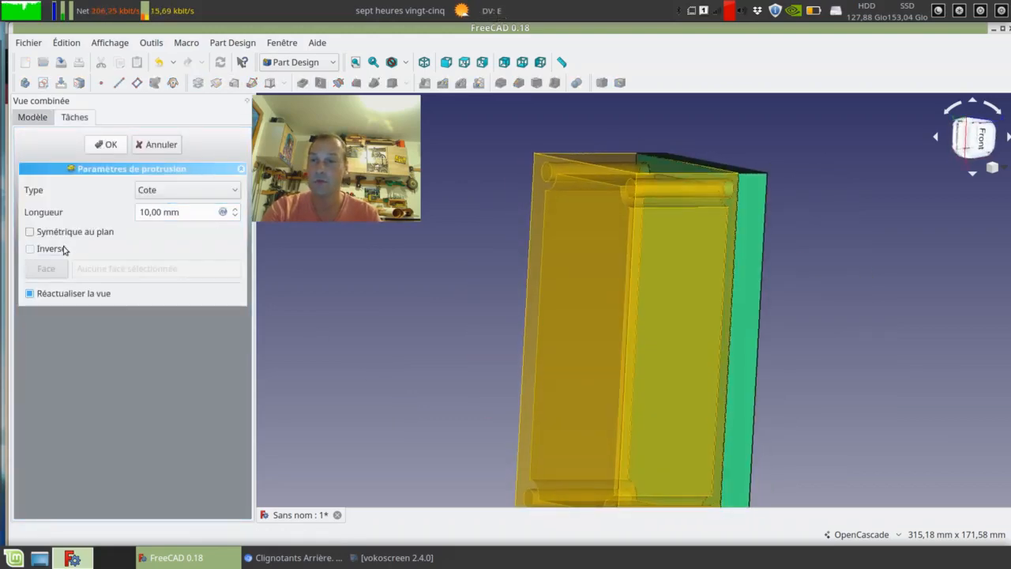
left_click(66, 250)
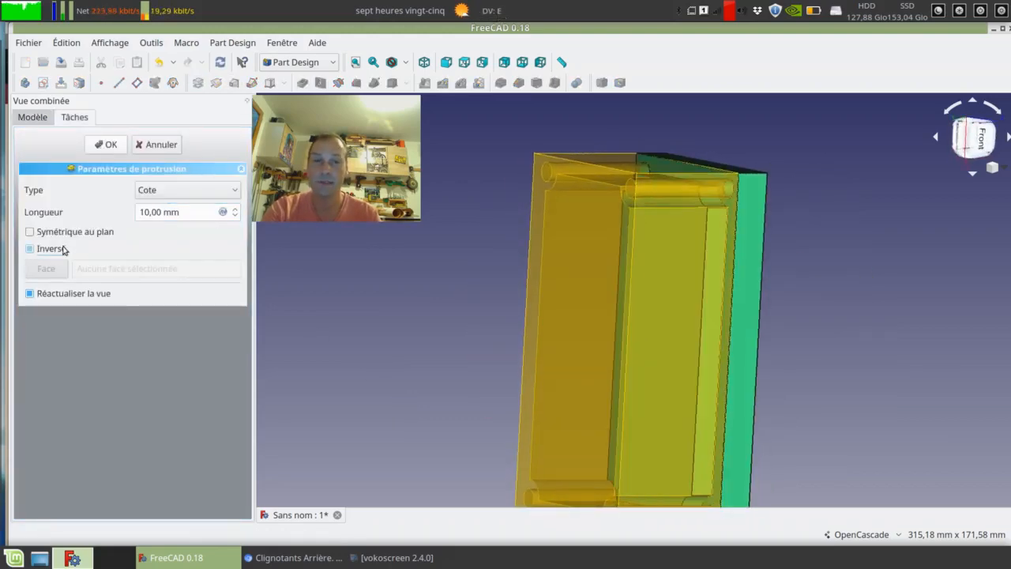
left_click(111, 145)
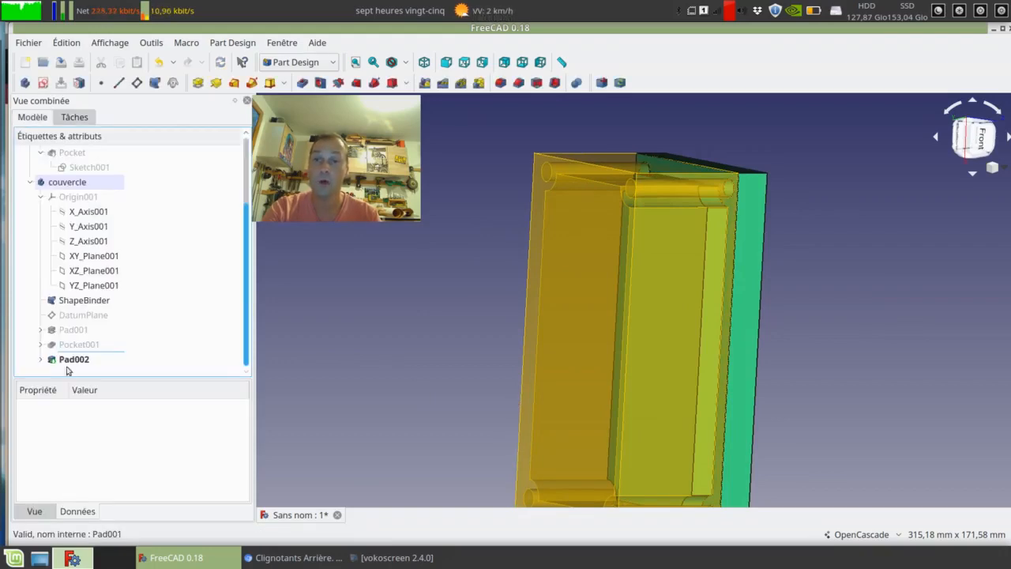
Step: Hide the shape binder and inspect the lid's underside
left_click(83, 300)
key("space")
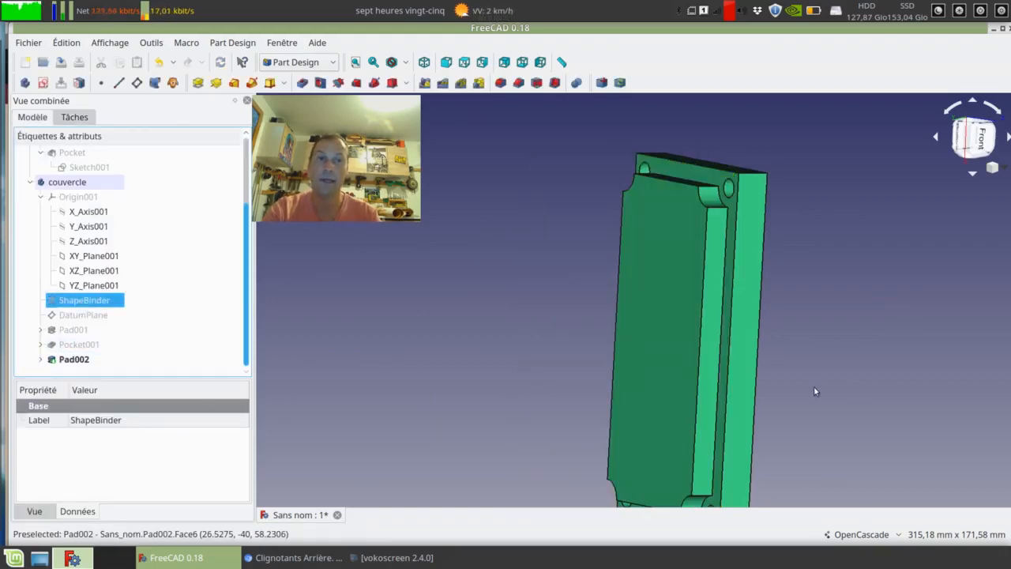
middle_click_drag(815, 387, 600, 315)
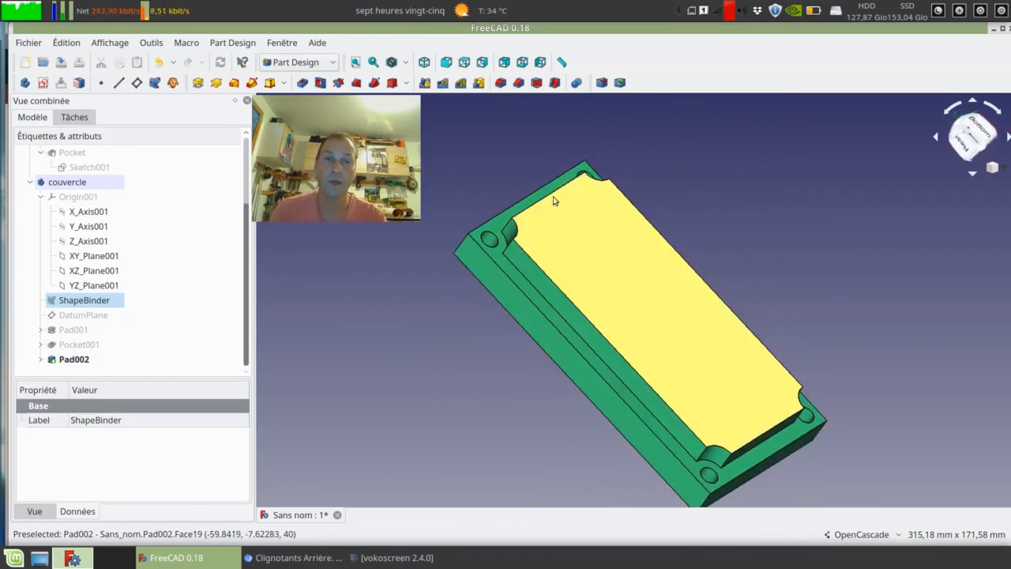
scroll(402, 453, "up", 2)
middle_click_drag(378, 430, 677, 444)
scroll(723, 436, "down", 3)
middle_click_drag(747, 392, 599, 405)
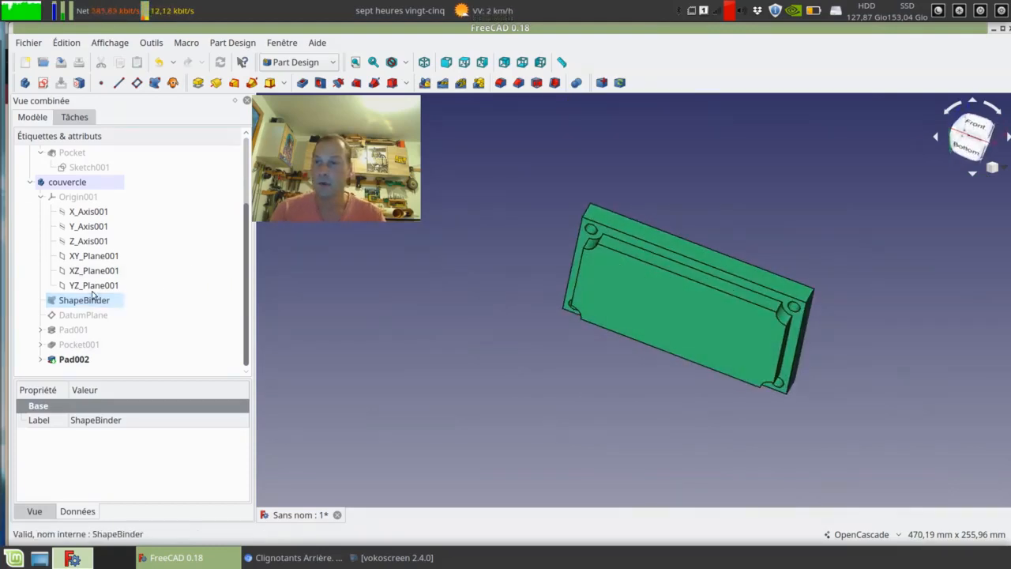
Step: Show the boite body's pocket so the box appears assembled with its lid
scroll(88, 261, "up", 2)
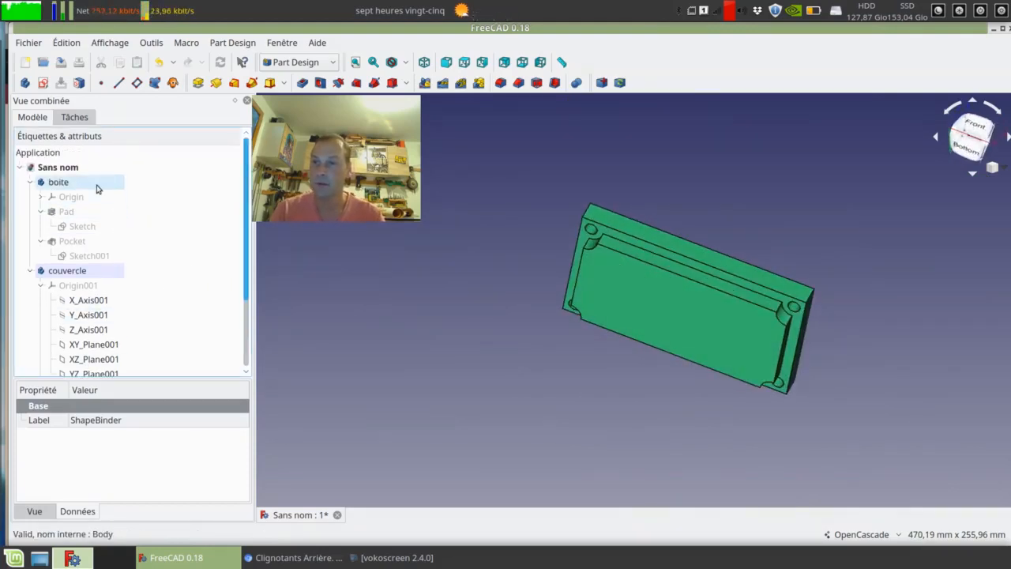
left_click(83, 241)
key("space")
middle_click_drag(884, 224, 744, 241)
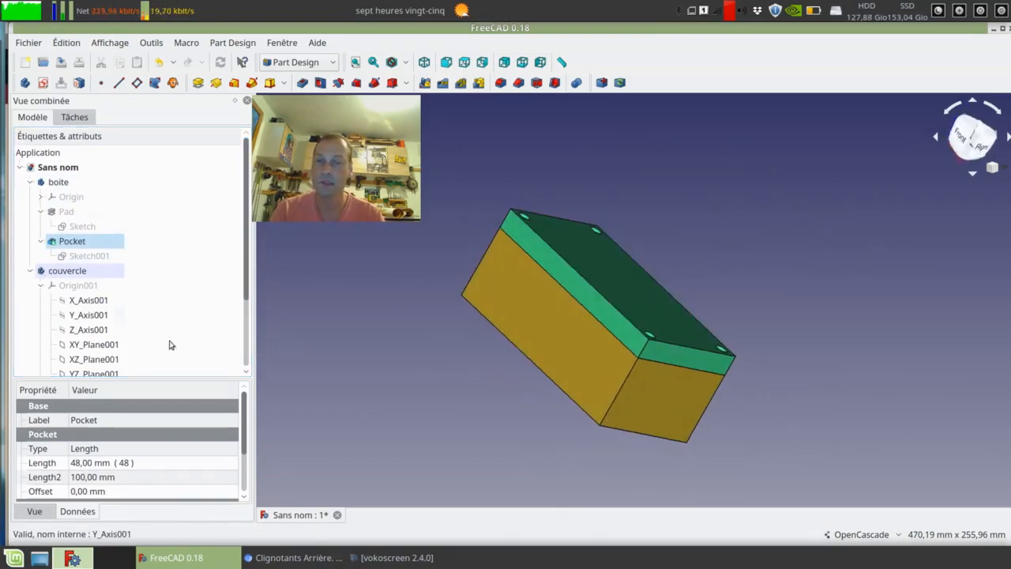
middle_click_drag(644, 267, 706, 202)
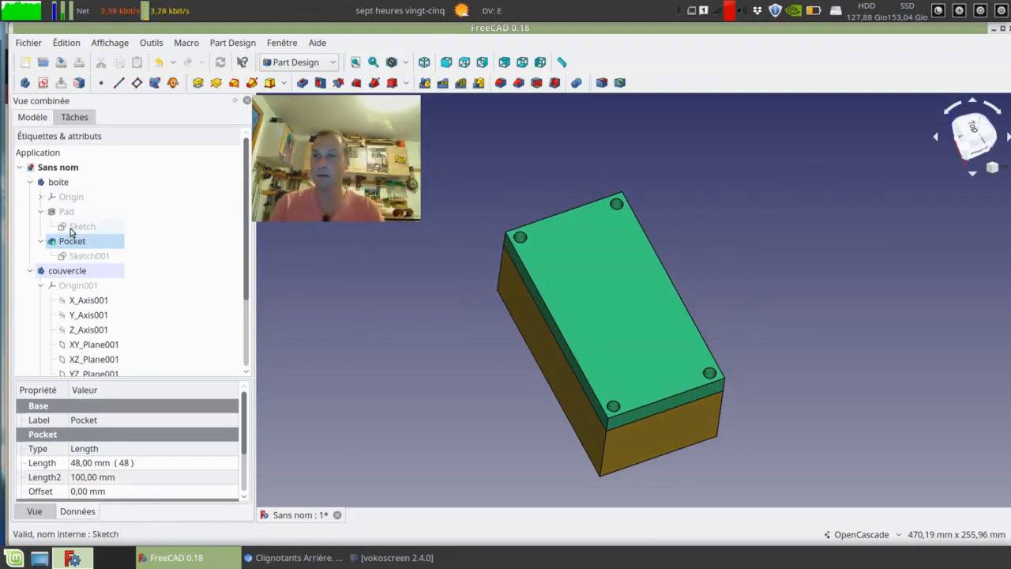
Step: In the box's base sketch, set the 150 mm constraint to 160 mm and the 80 mm constraint to 100 mm
left_click(79, 226)
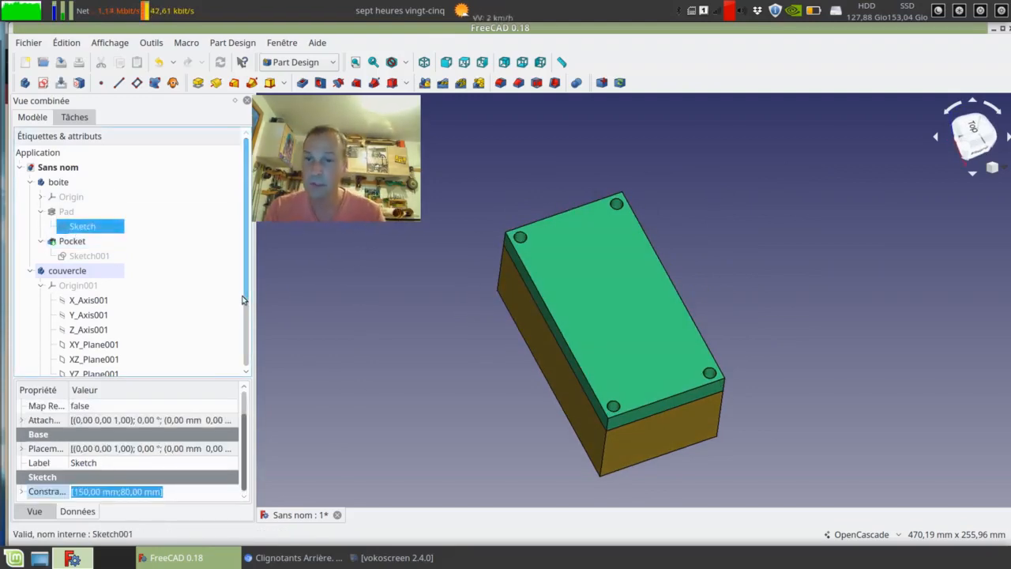
scroll(235, 311, "down", 2)
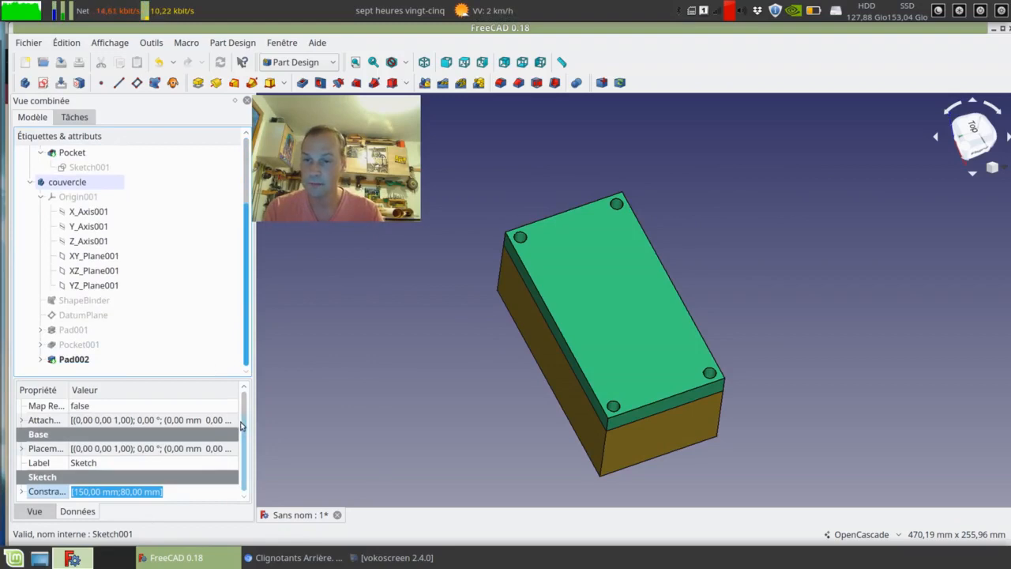
left_click(120, 488)
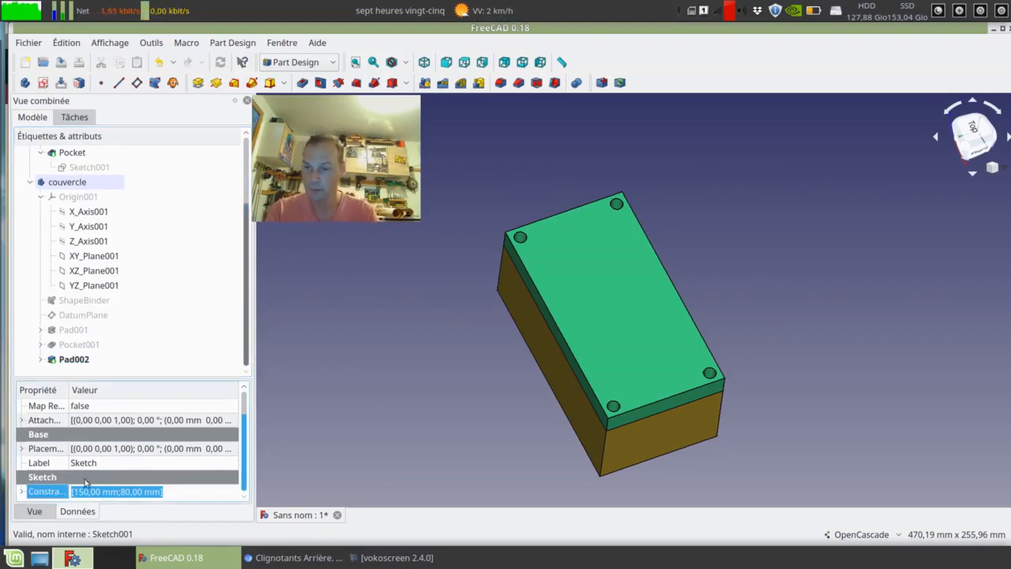
left_click(21, 491)
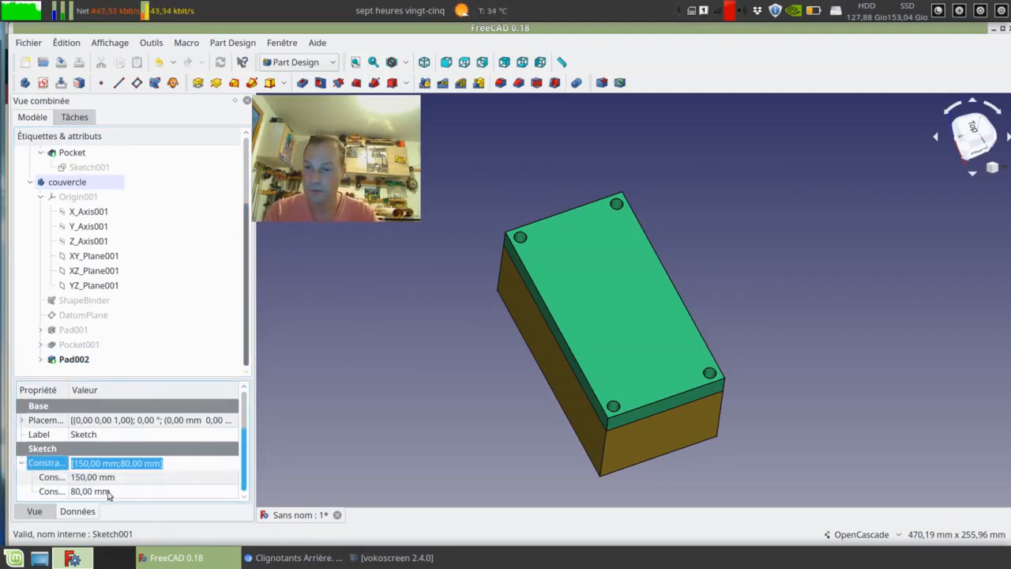
left_click(79, 483)
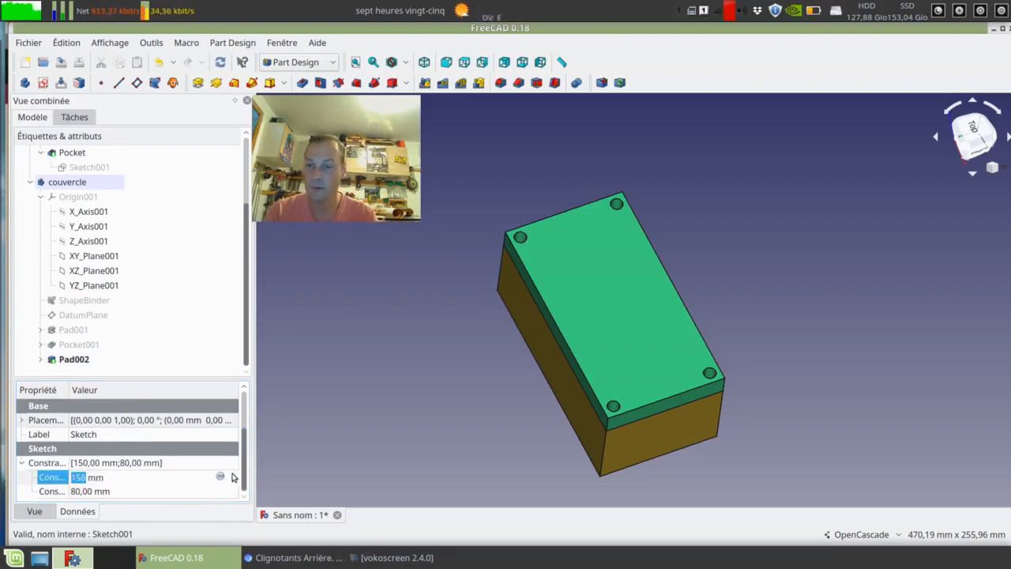
left_click(215, 468)
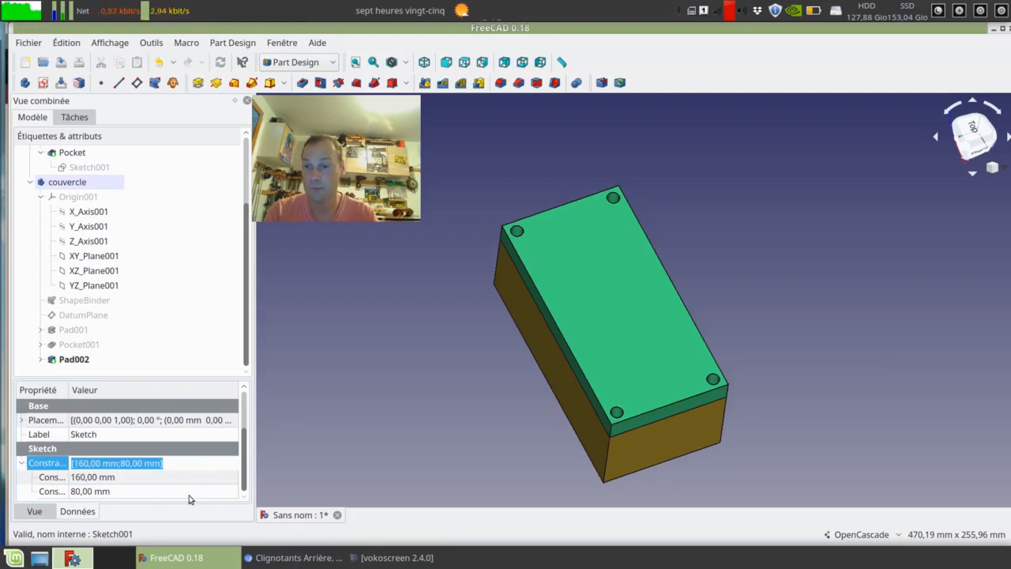
left_click(190, 494)
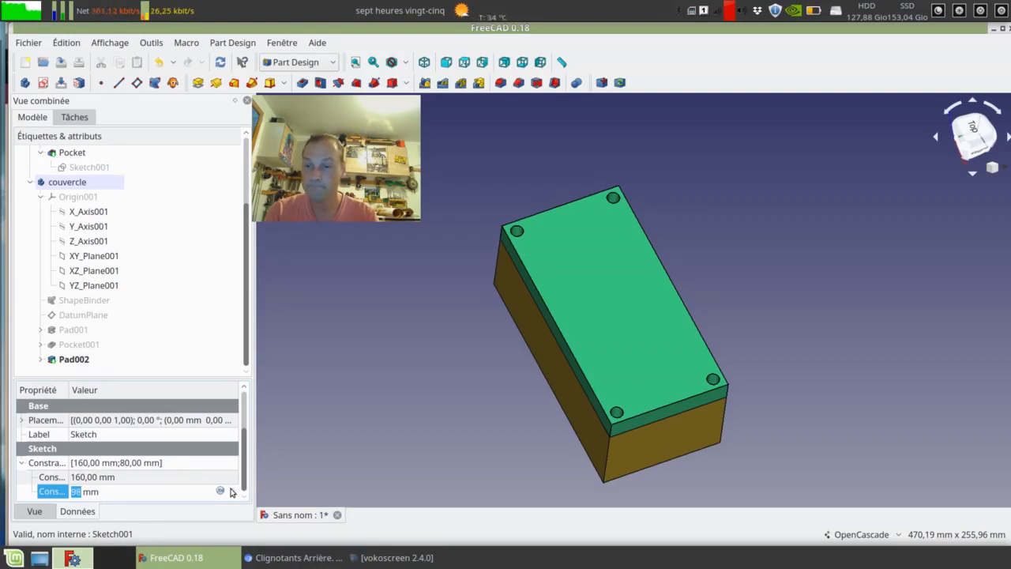
left_click(211, 476)
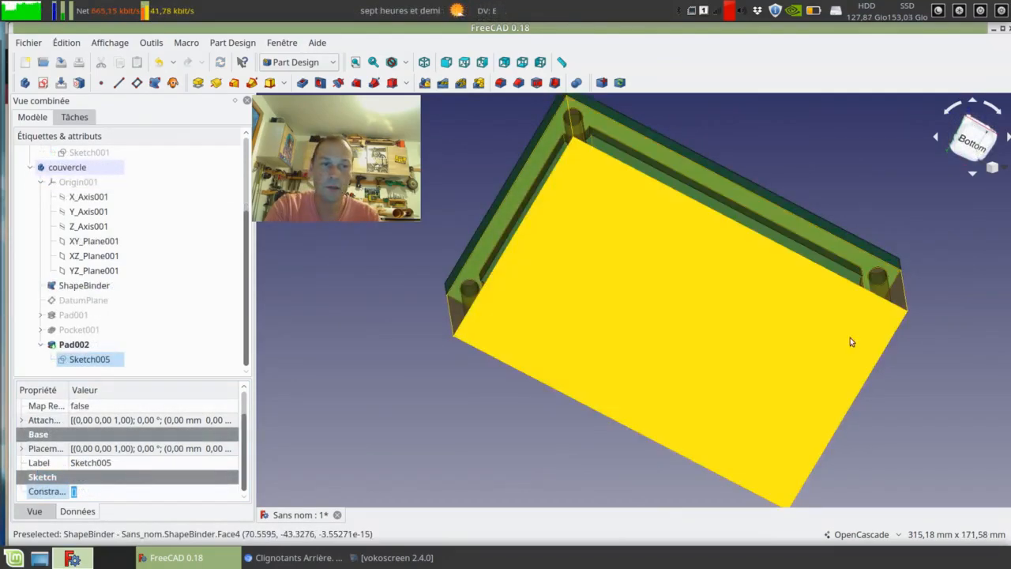
Step: Set the troue constraint of the box's pocket sketch to 12 mm and check the lid against the shape binder
middle_click_drag(850, 337, 403, 475)
scroll(110, 217, "up", 3)
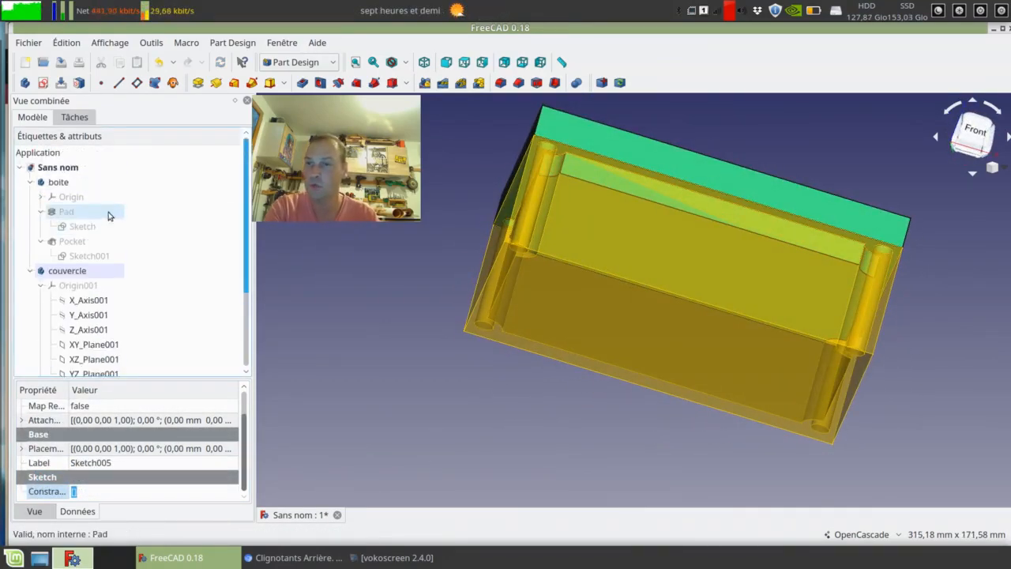
left_click(88, 255)
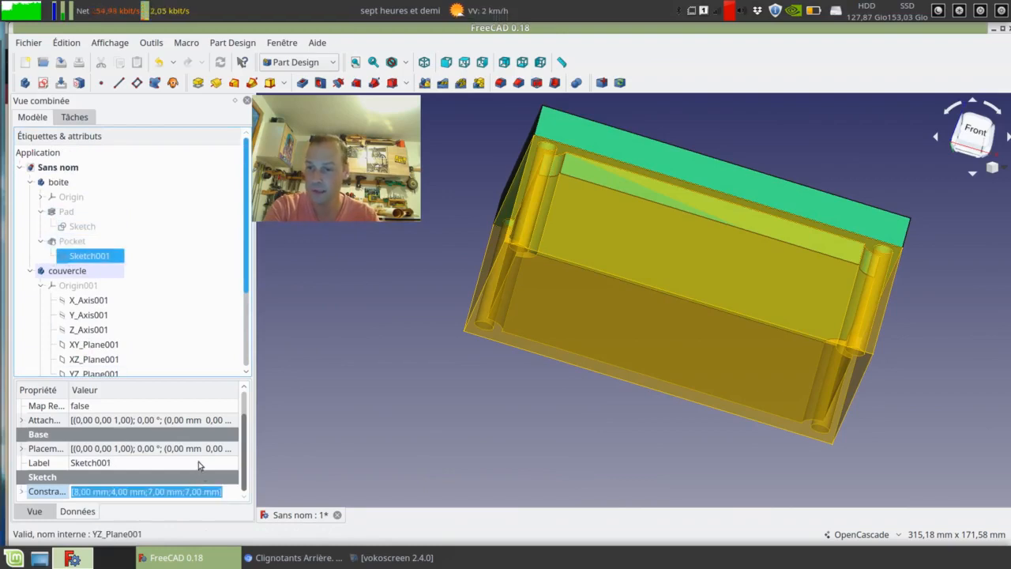
left_click(246, 431)
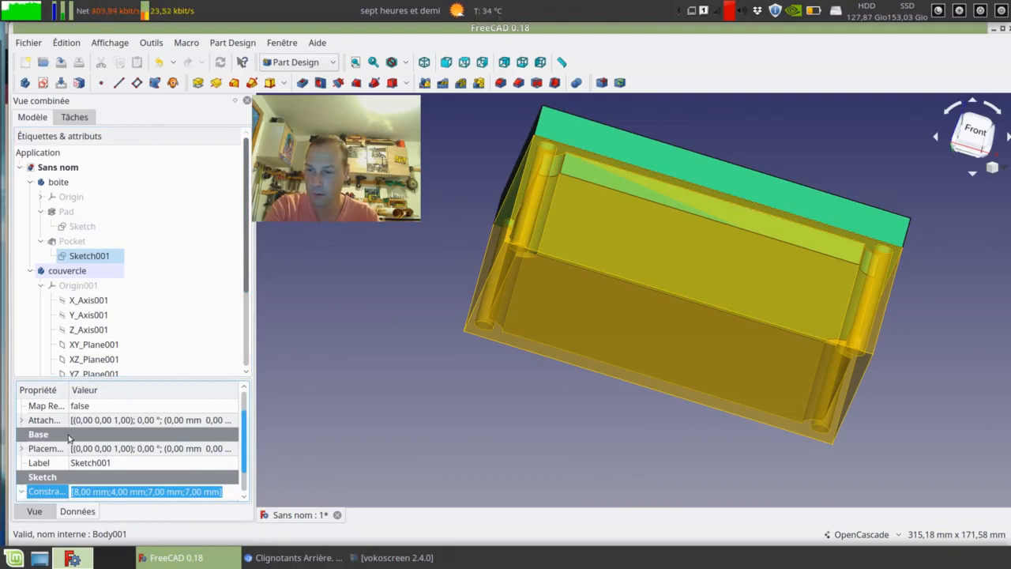
left_click(31, 491)
left_click(80, 477)
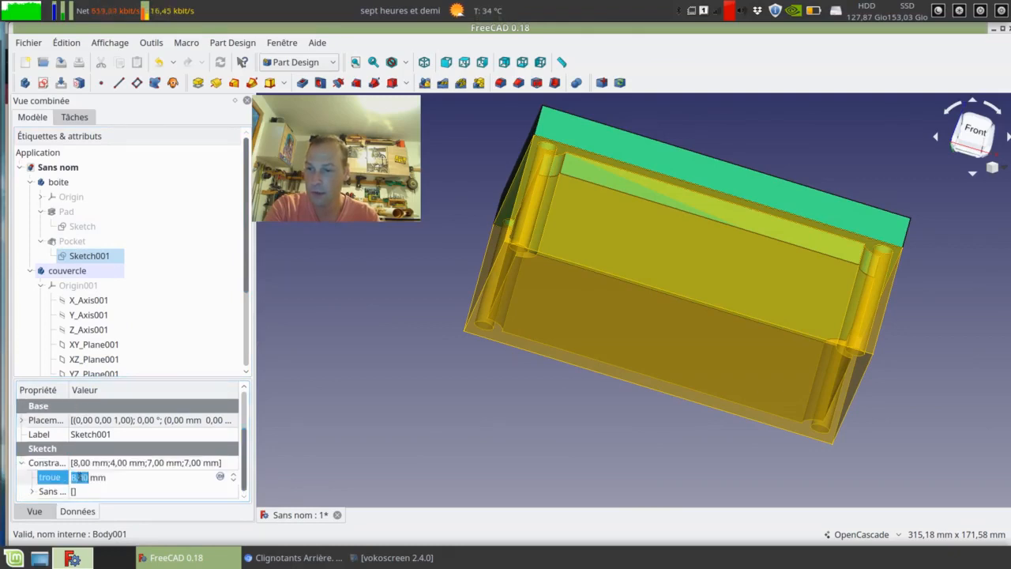
type("12")
key("Return")
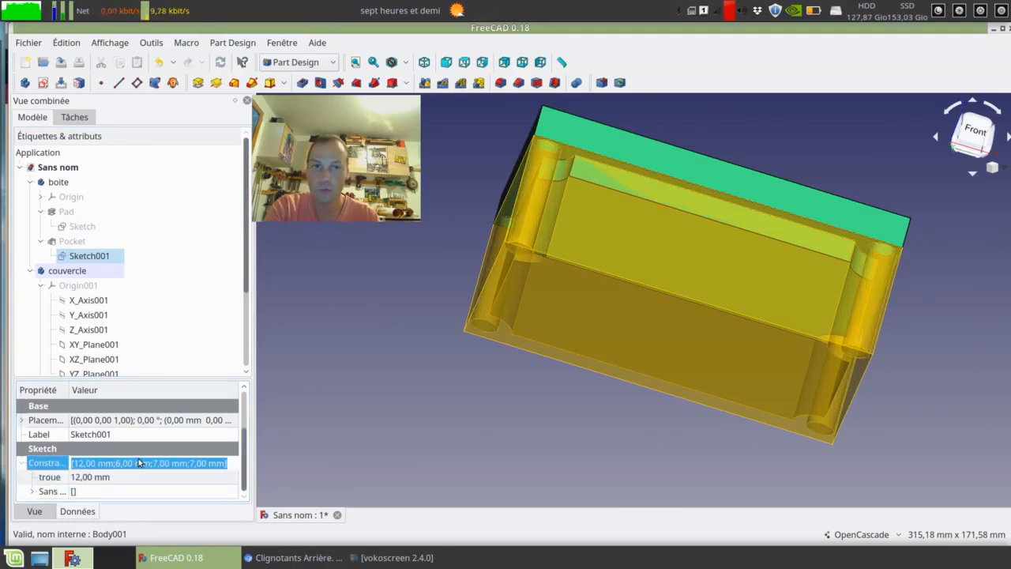
key("2")
middle_click_drag(646, 234, 605, 157)
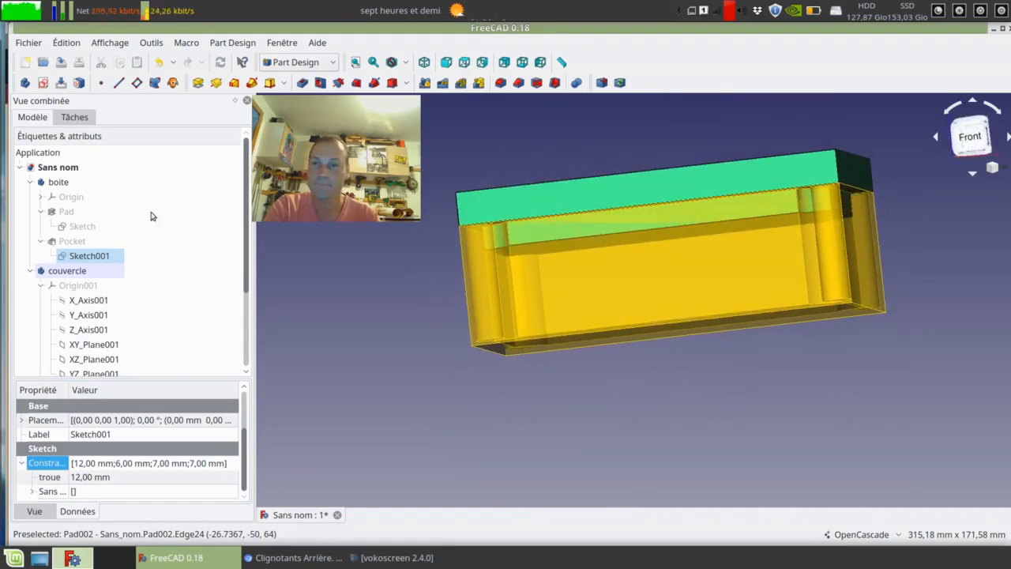
Step: Show the boite body's pocket and hide the lid's shape binder to view the closed box
left_click(72, 241)
key("space")
scroll(195, 356, "down", 3)
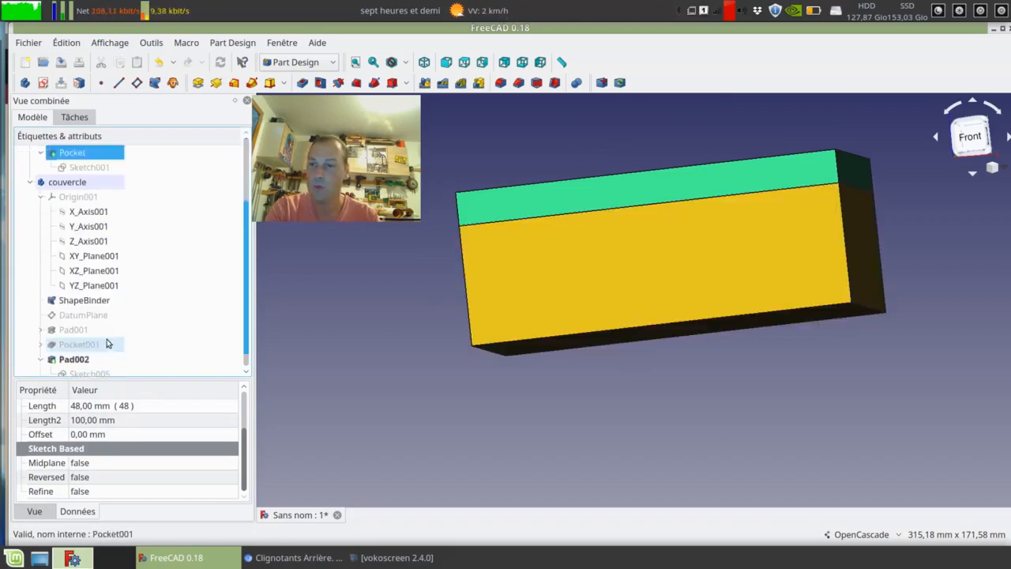
left_click(85, 285)
middle_click_drag(763, 377, 691, 393)
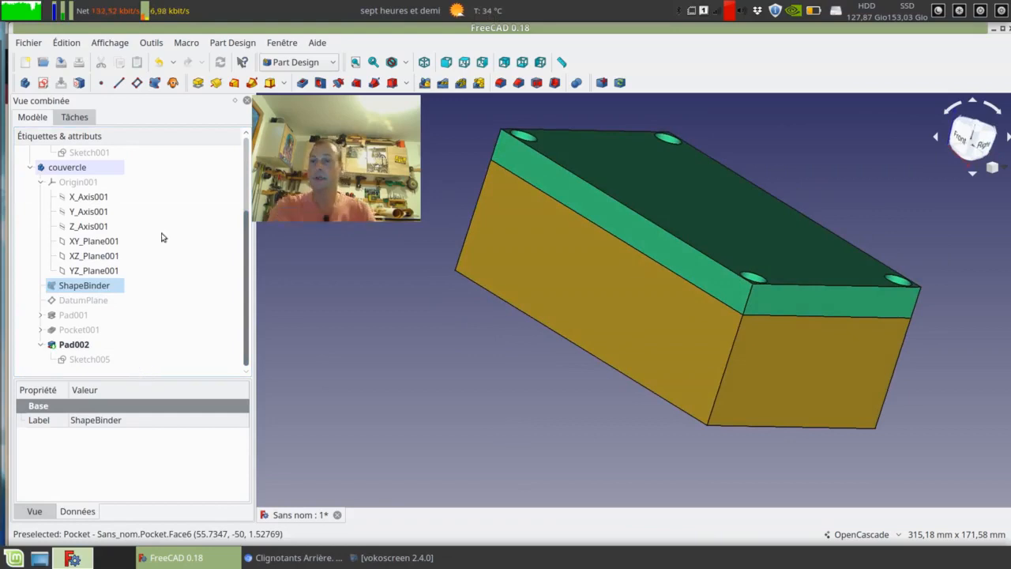
Step: Transform the couvercle body upward along the vertical axis to lift the lid off the box
left_click(64, 167)
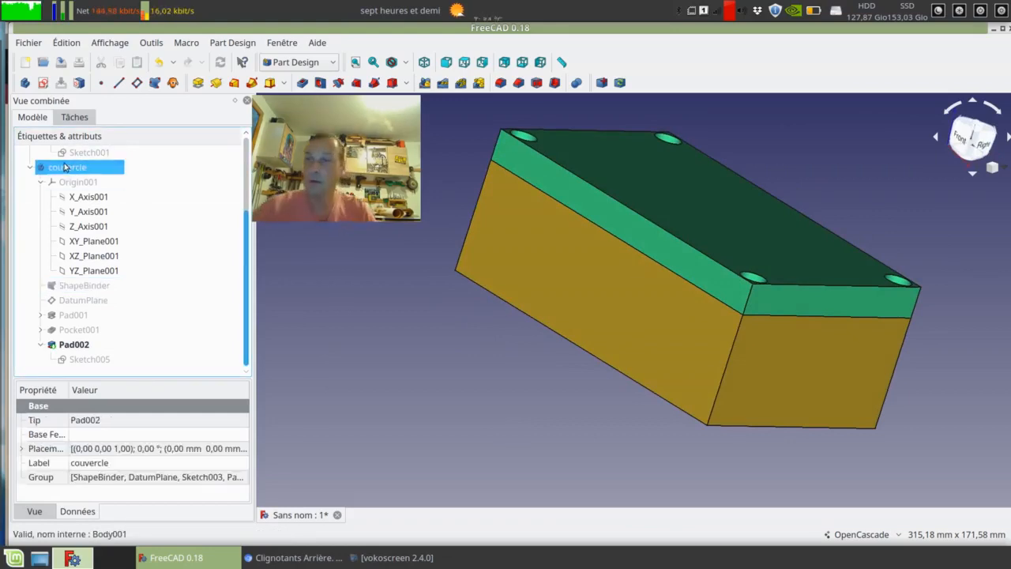
right_click(66, 166)
key("Escape")
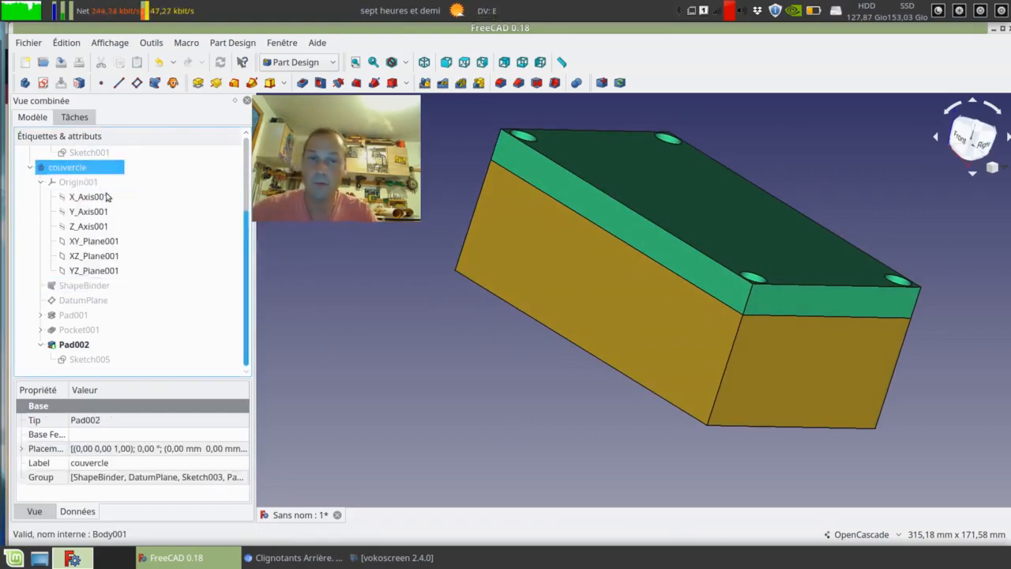
left_click_drag(695, 251, 703, 186)
left_click(132, 144)
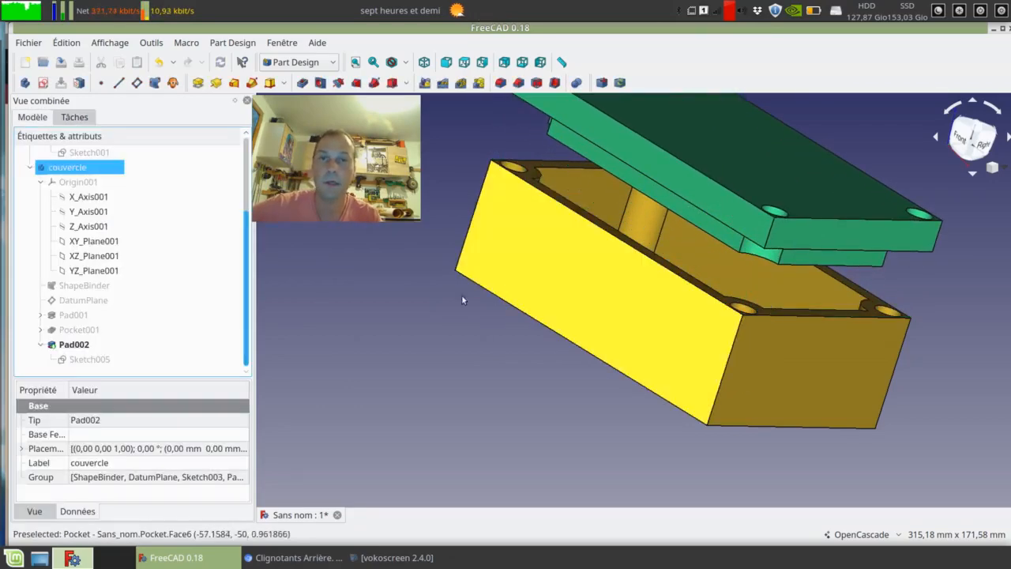
middle_click_drag(349, 281, 463, 307)
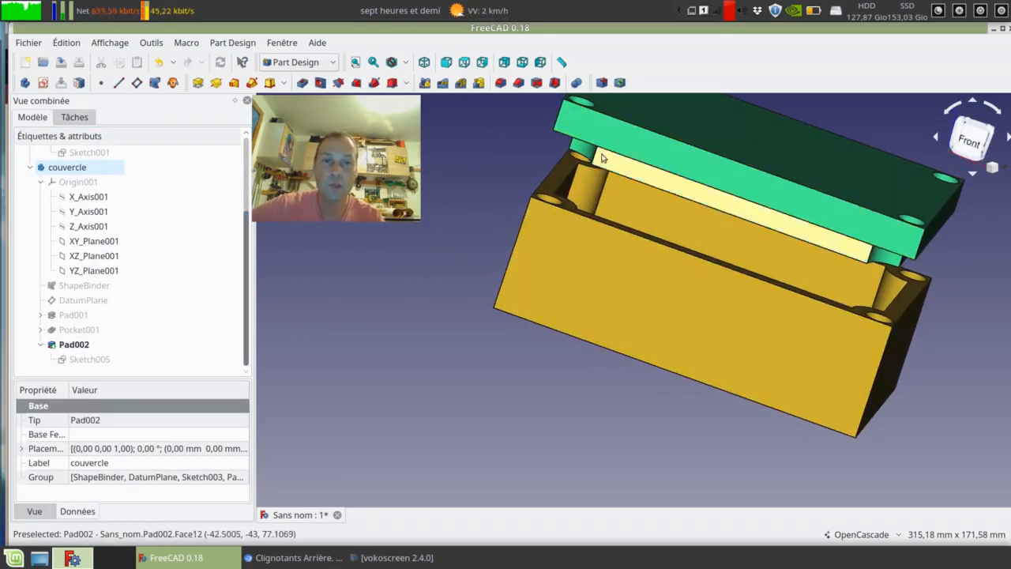
Step: Display the couvercle body's datum plane to check its position against the lid, and hide it again
left_click(88, 300)
key("space")
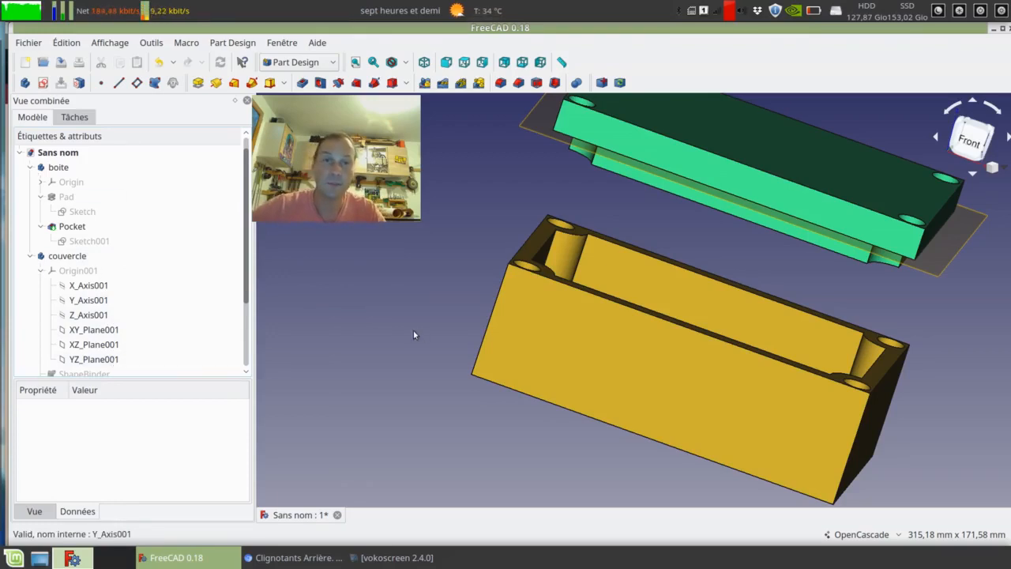
scroll(160, 340, "down", 2)
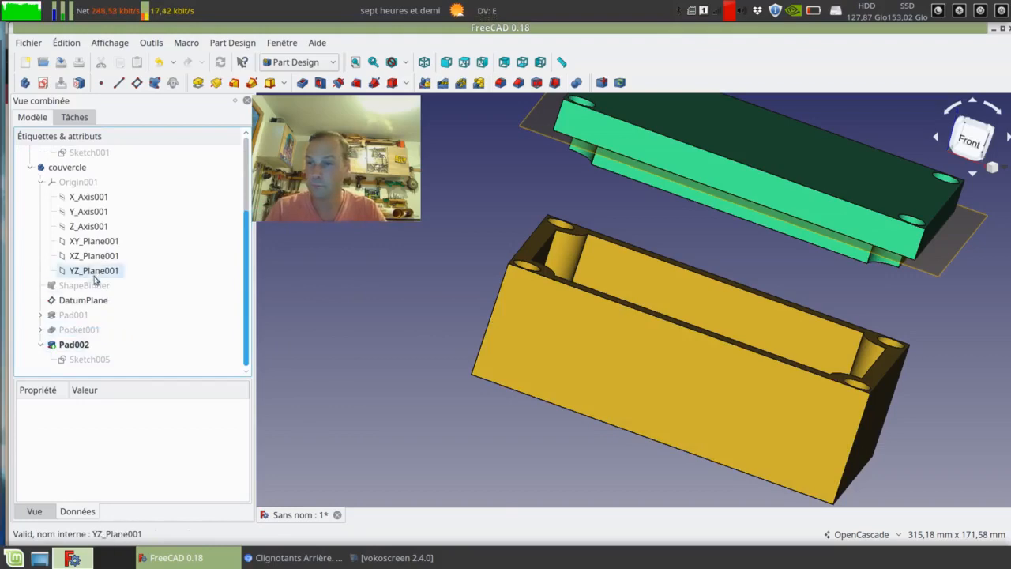
left_click(93, 300)
middle_click_drag(427, 316, 394, 266)
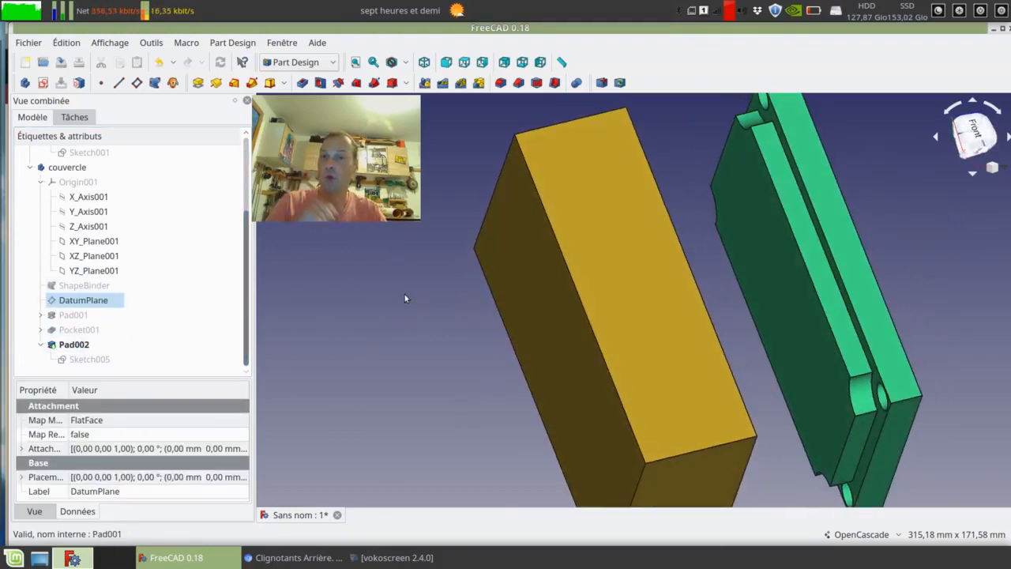
Step: Inspect the separated lid and box from several sides with the shape binder shown under the lid
middle_click_drag(881, 352, 600, 343)
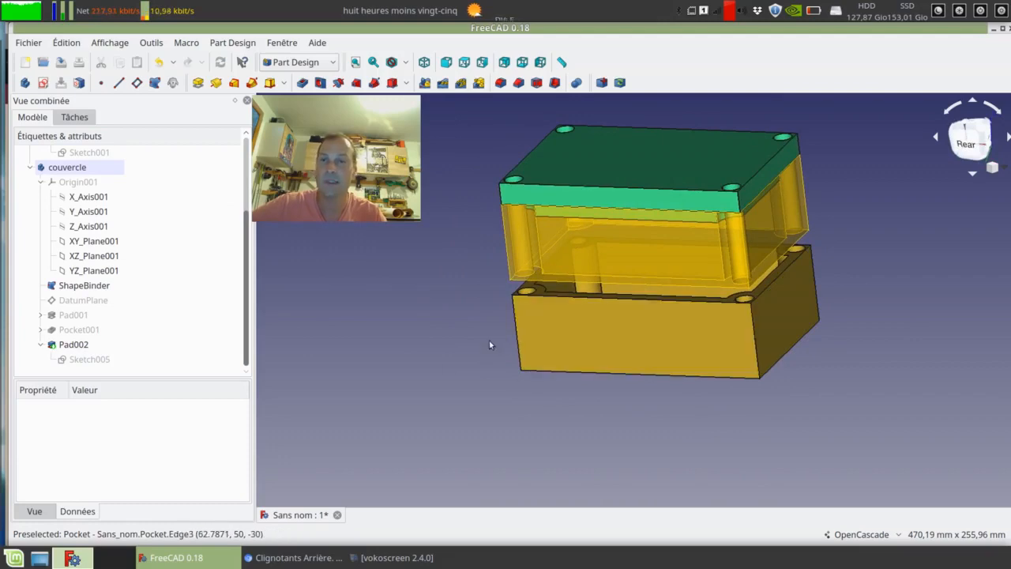
middle_click_drag(488, 340, 410, 334)
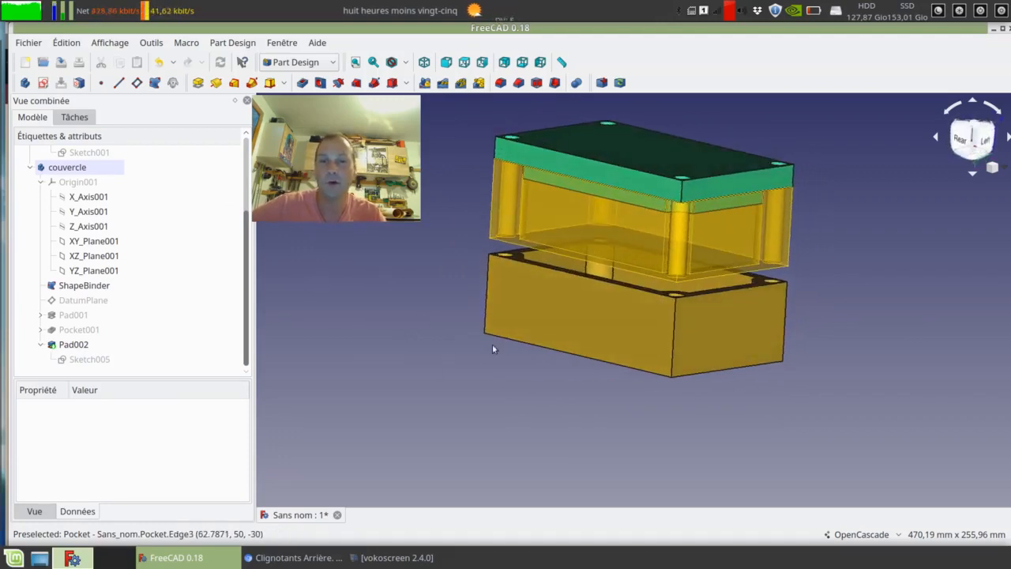